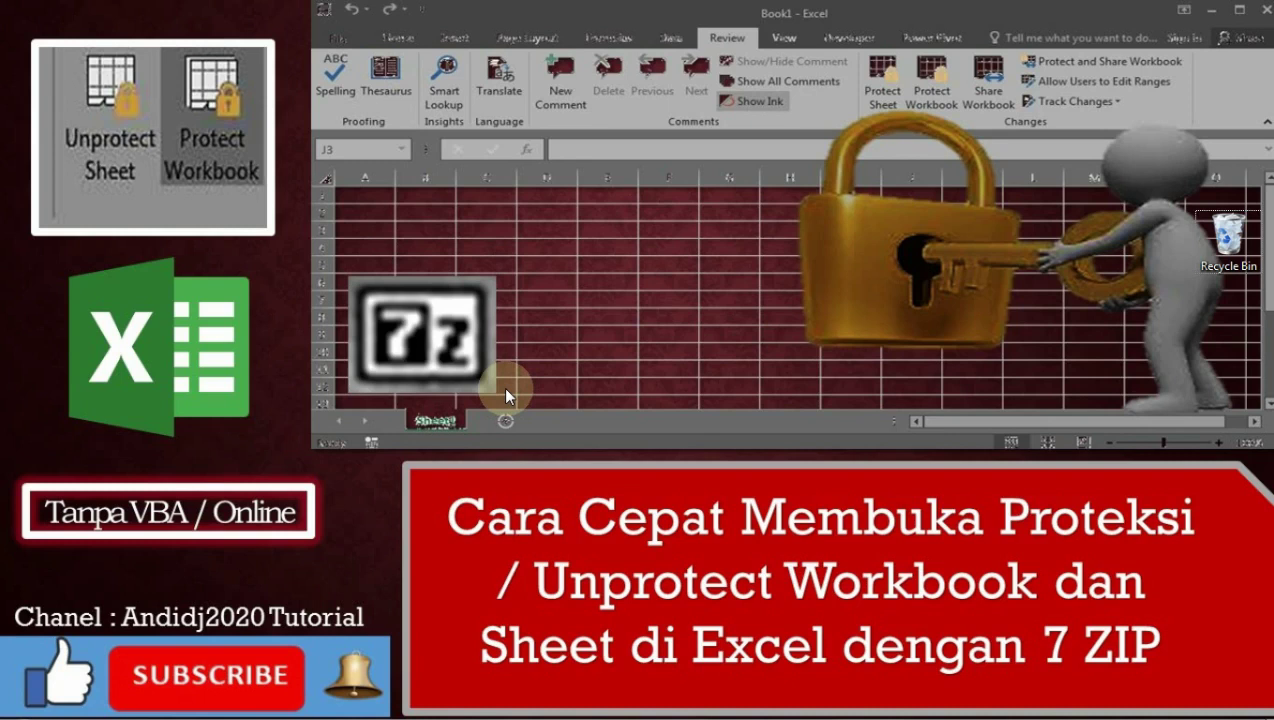
Step: Open 2021-PROTECT WORKSHEET DAN SHEET.xlsx from MULTIMEDIA (E:) > soal excel > protect worksheet in Excel
mouse_move(92, 708)
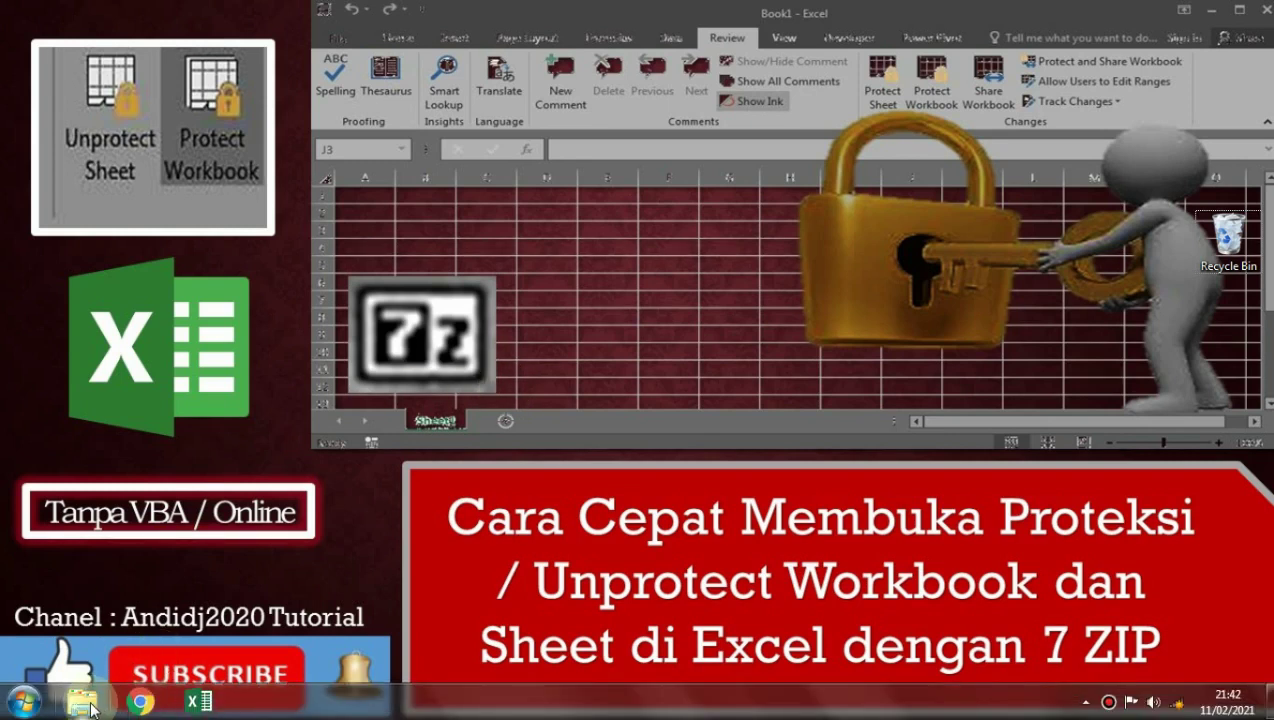
click(92, 708)
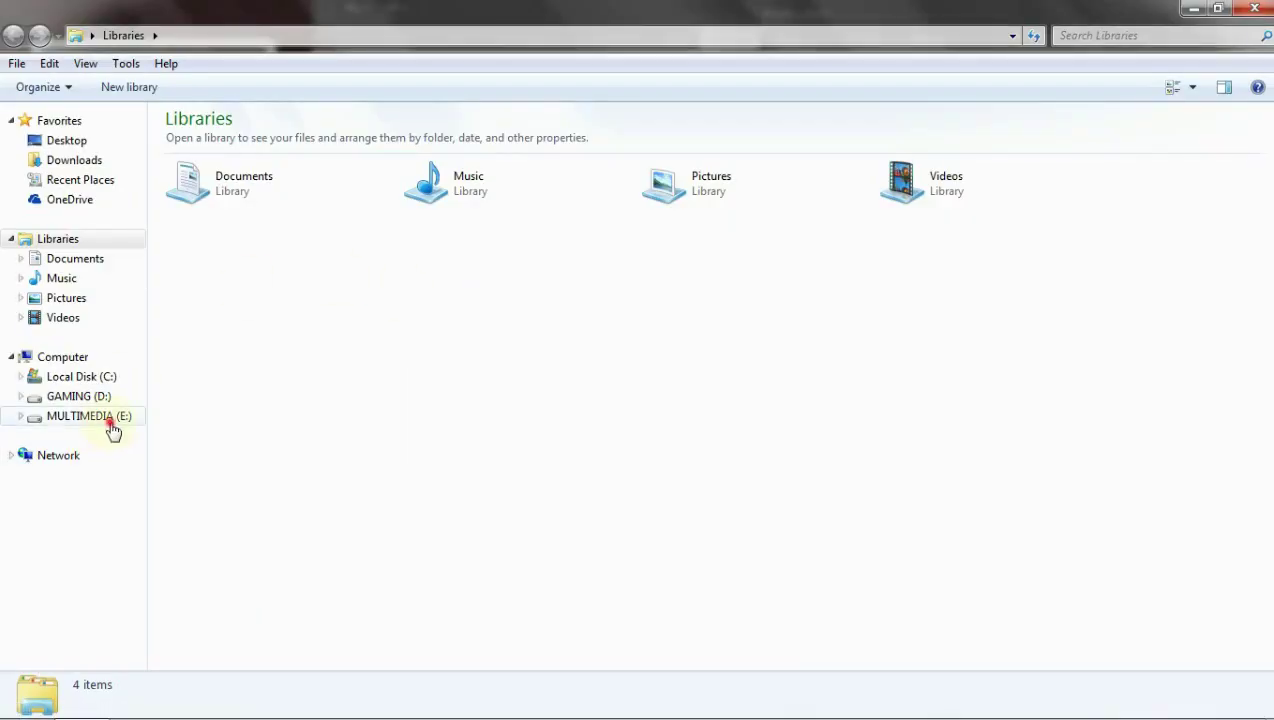
click(108, 420)
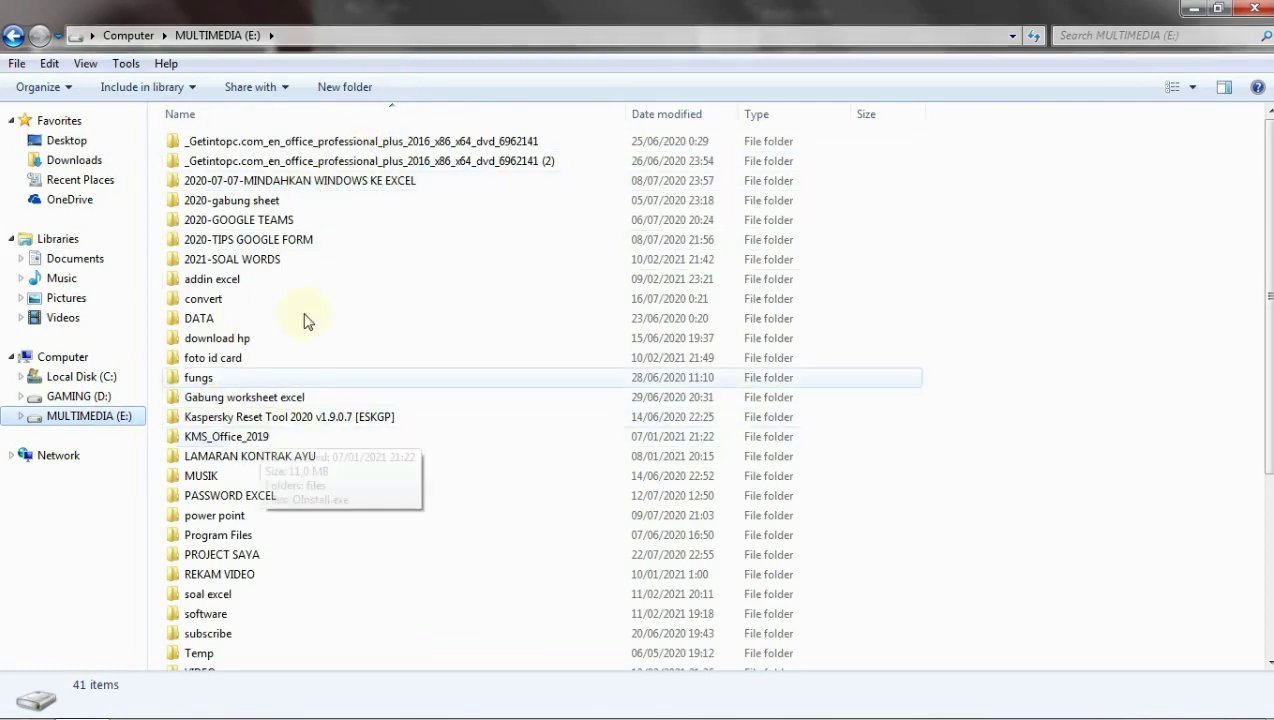
click(255, 475)
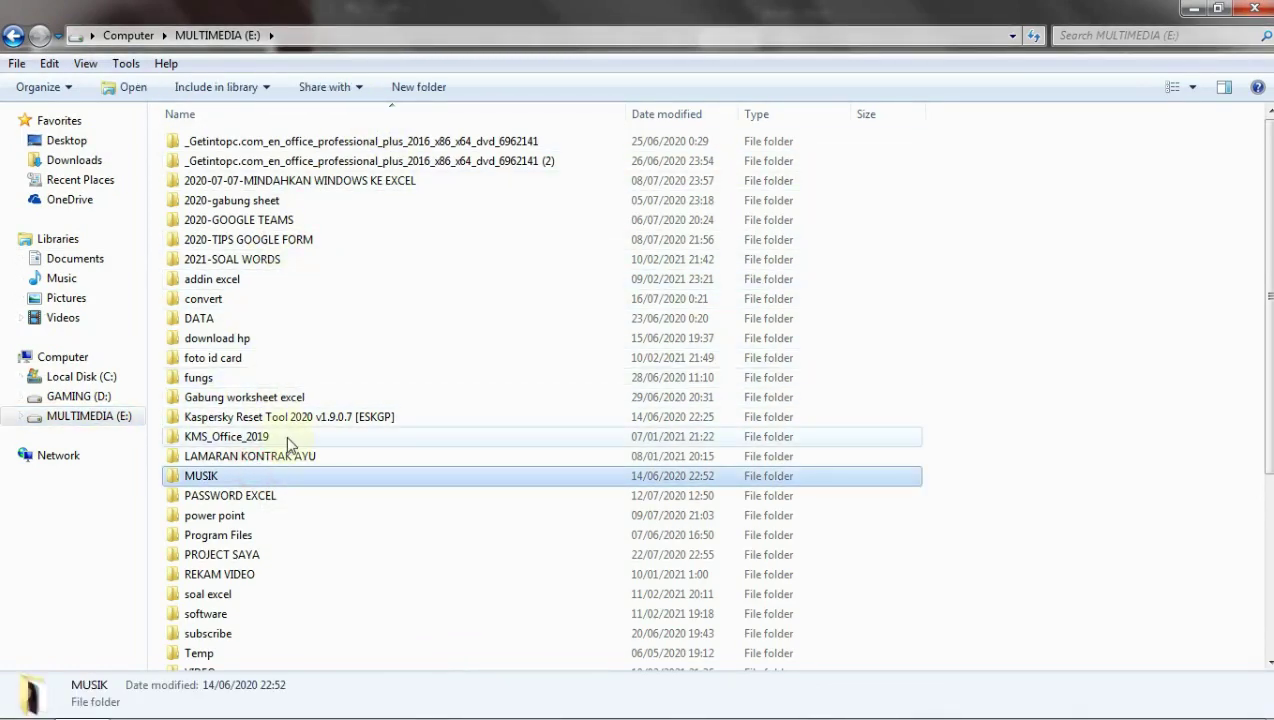
double_click(207, 594)
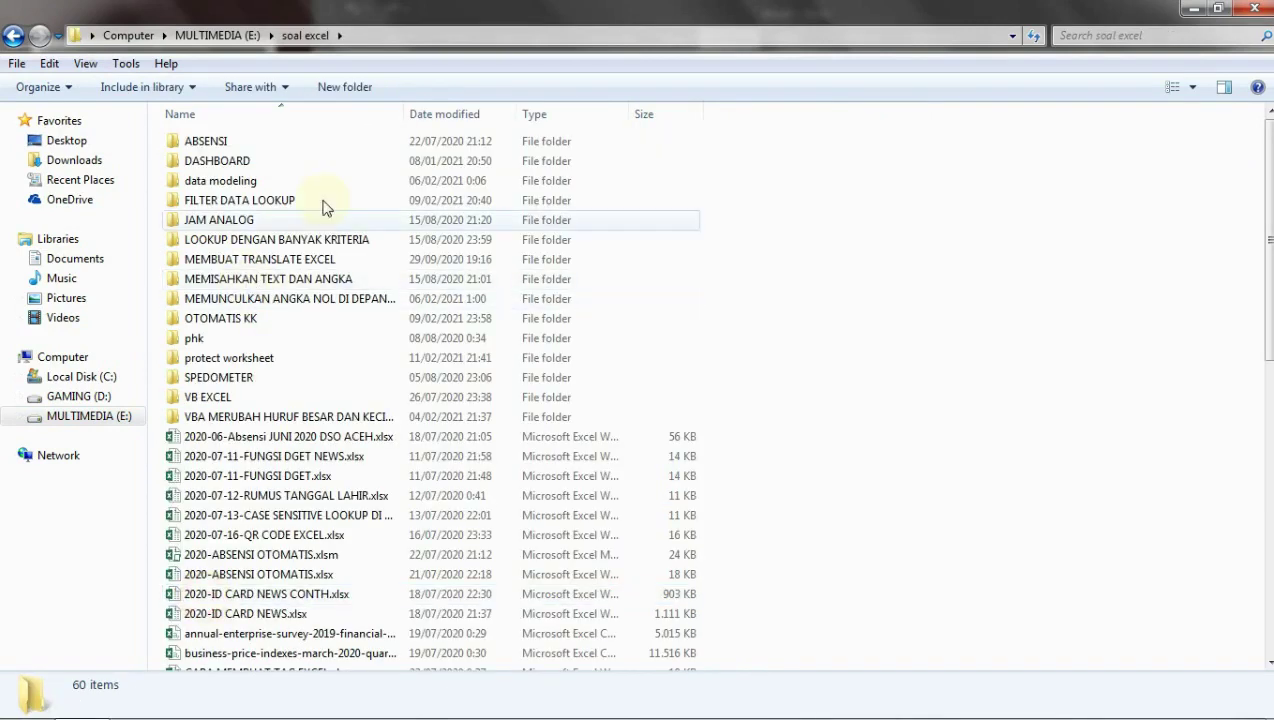
double_click(258, 358)
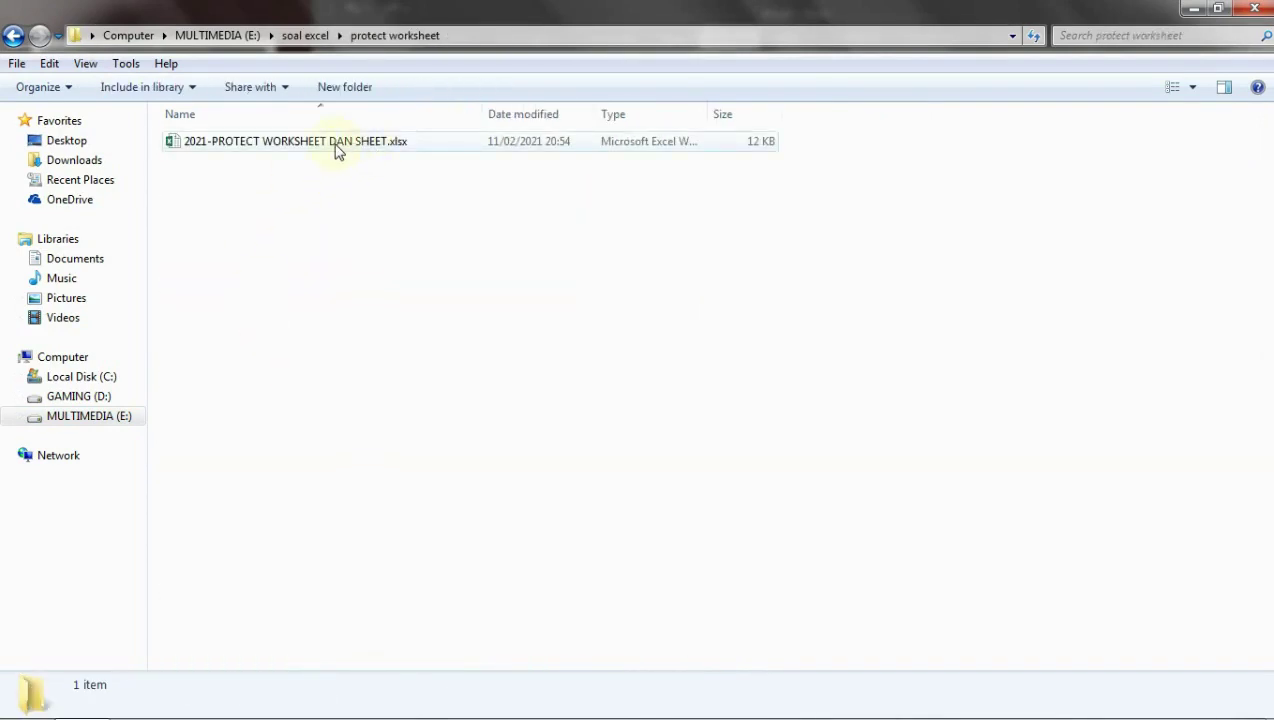
double_click(359, 148)
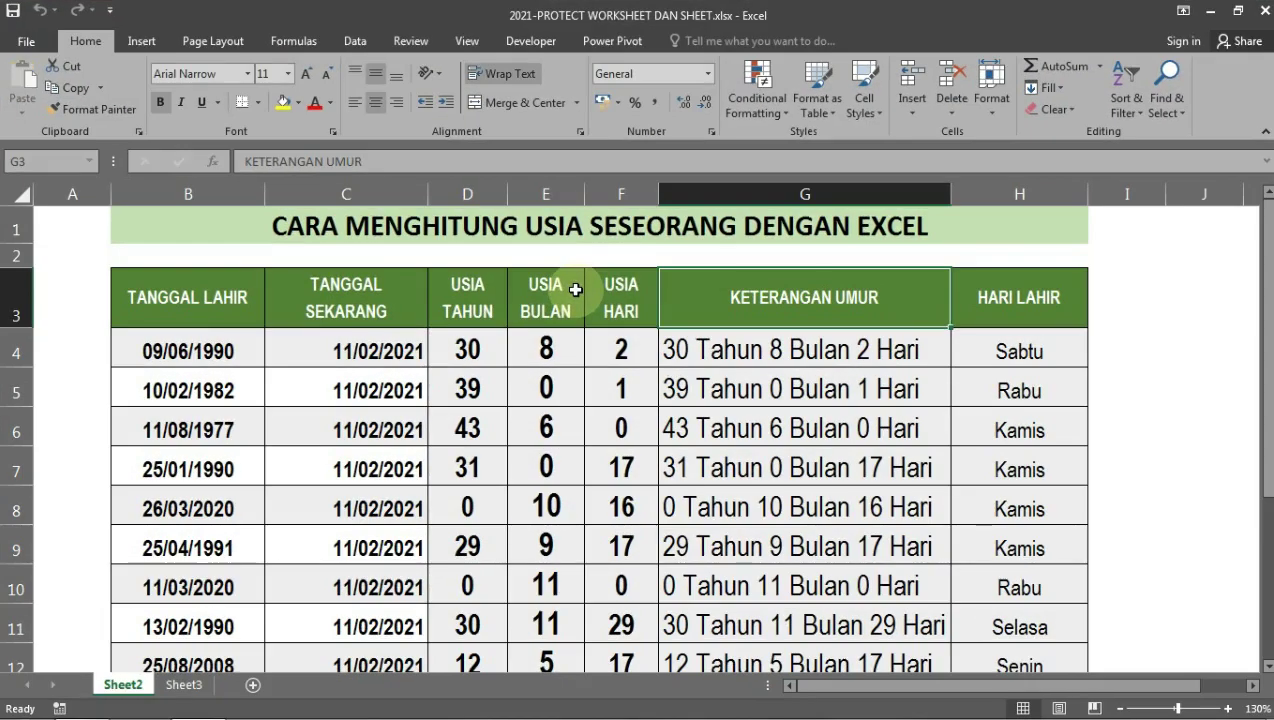
Step: Select cells E3 and B4, then bring up the Review tab's protection commands
click(572, 288)
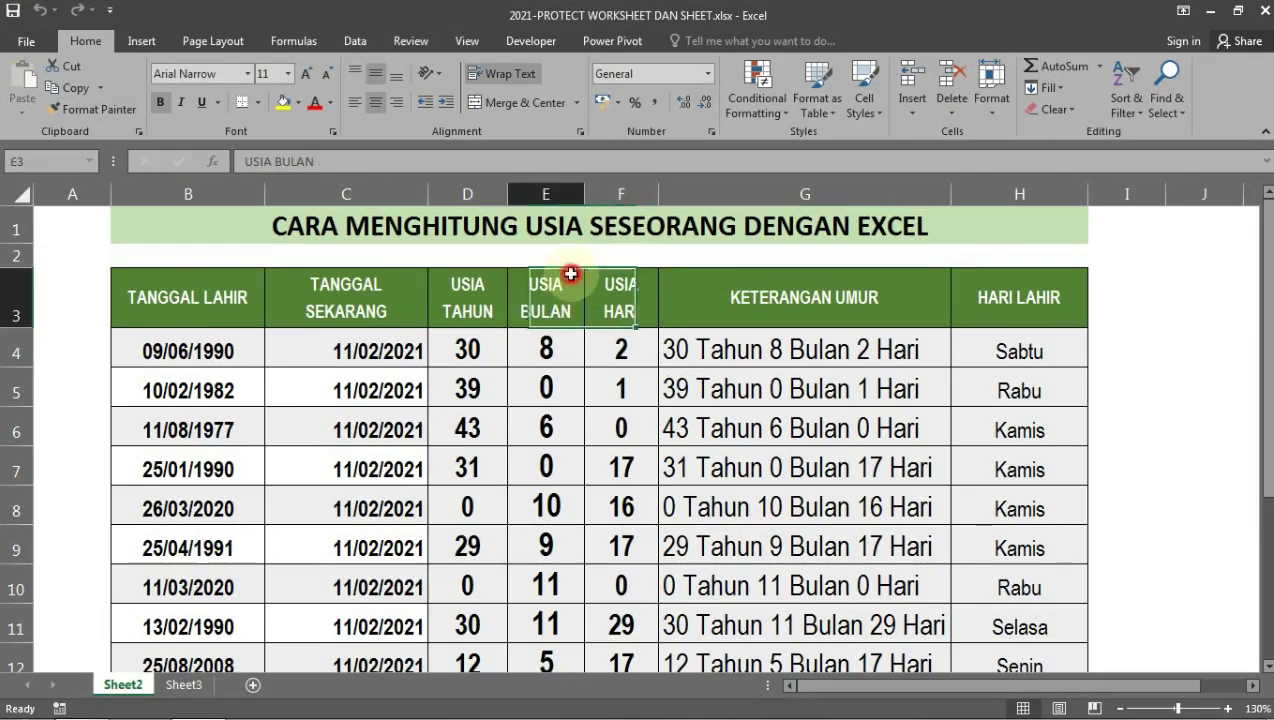
click(178, 346)
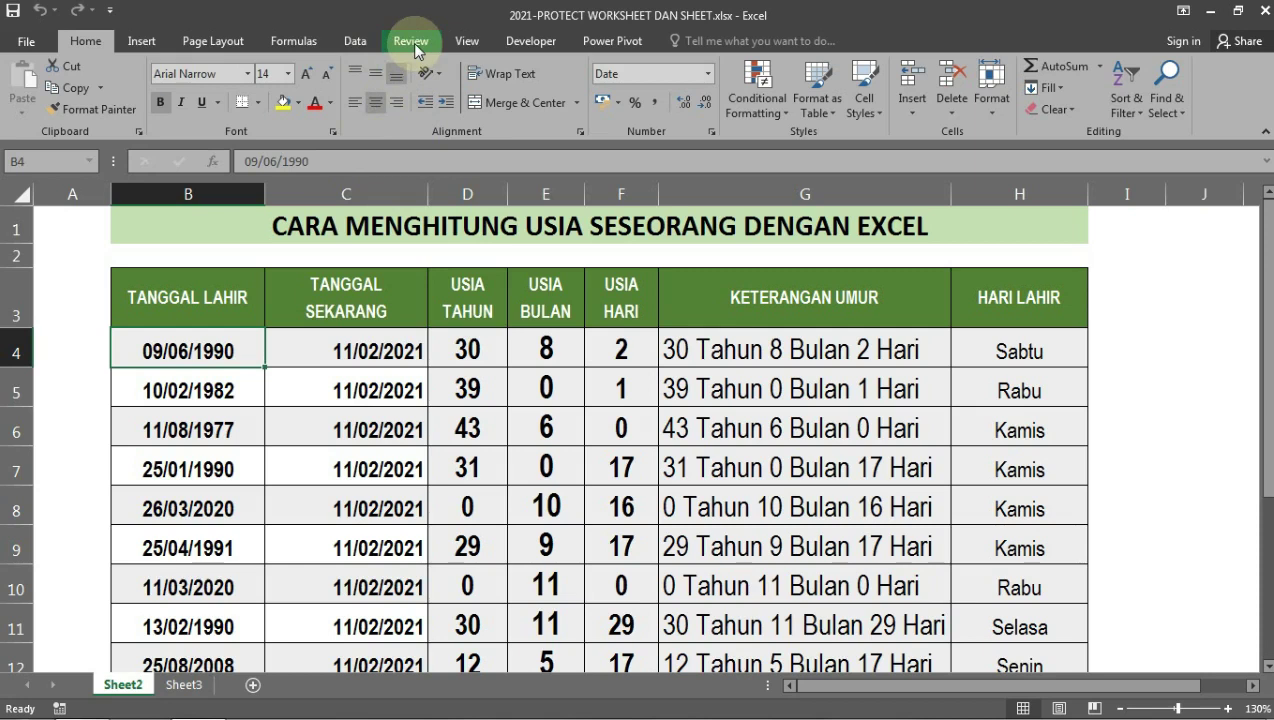
click(412, 43)
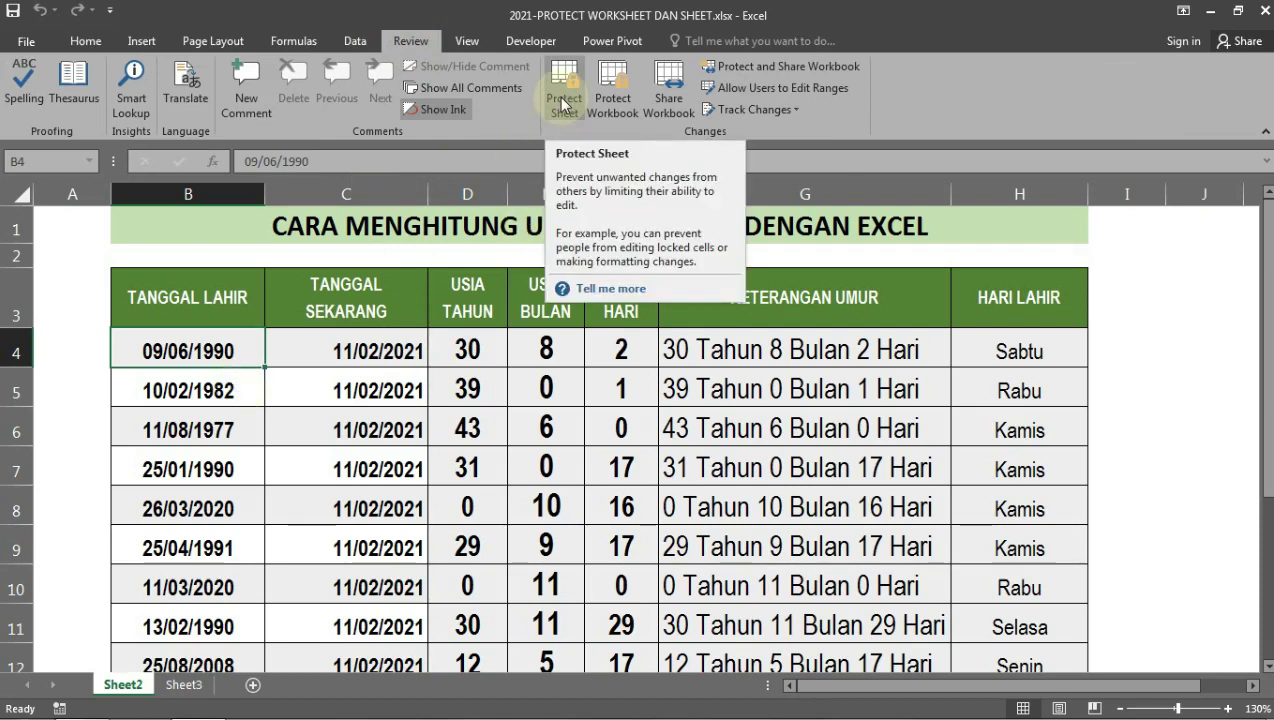
click(288, 336)
click(63, 292)
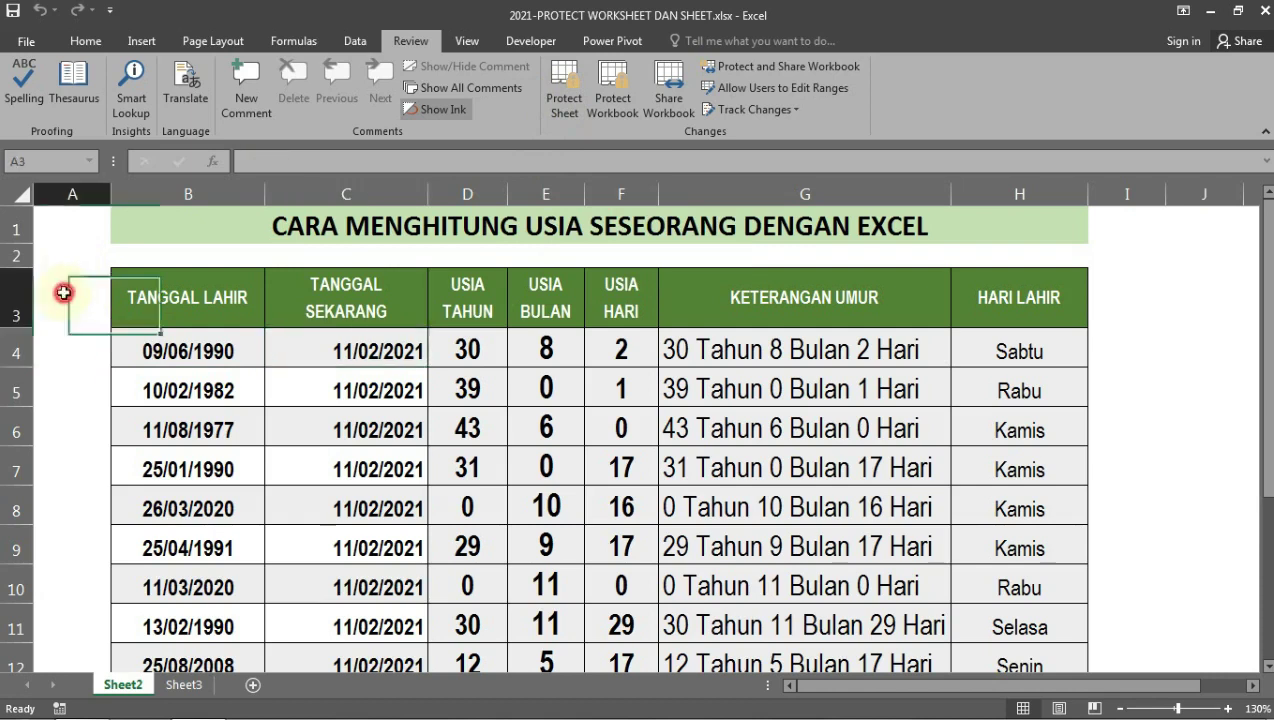
text(sdfdsf)
click(85, 258)
text(dsfsdfs)
click(82, 357)
text(sdfsfs)
click(71, 431)
text(sdfsfs)
click(70, 388)
text(sdfsdfs)
click(62, 464)
text(sdfsfs)
click(64, 521)
text(sdfsfs)
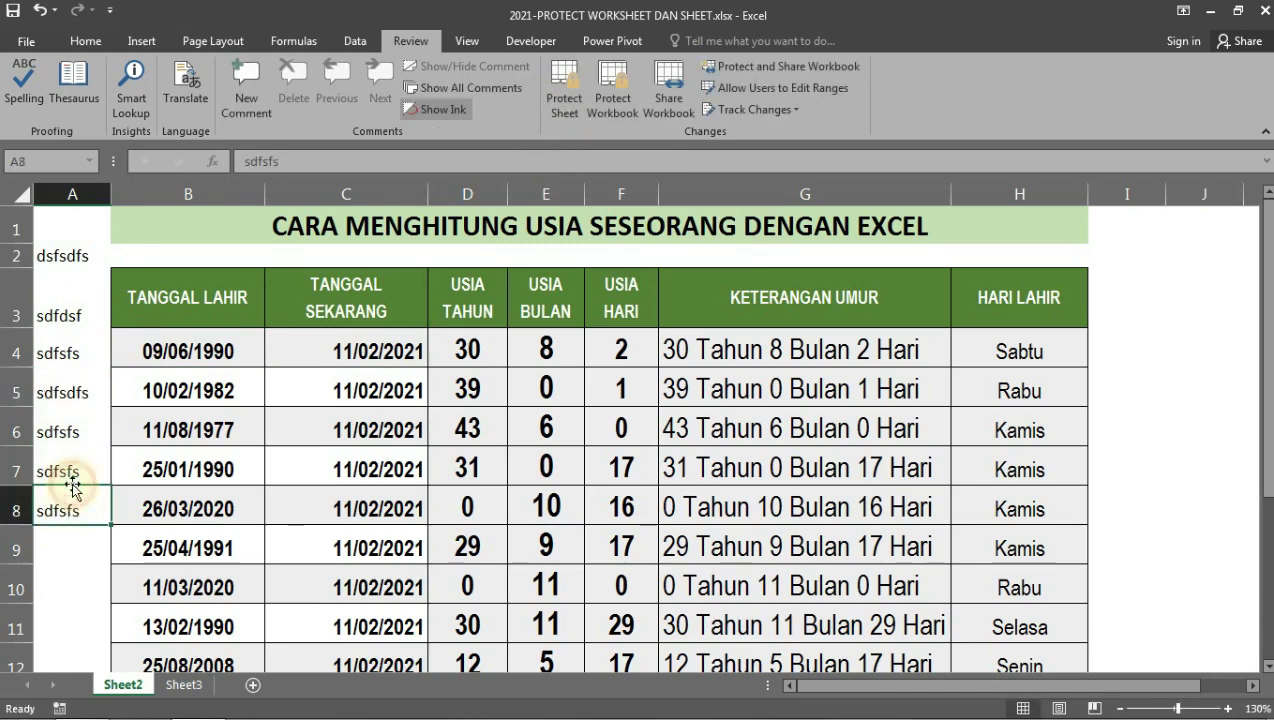
click(71, 532)
drag(62, 256, 57, 510)
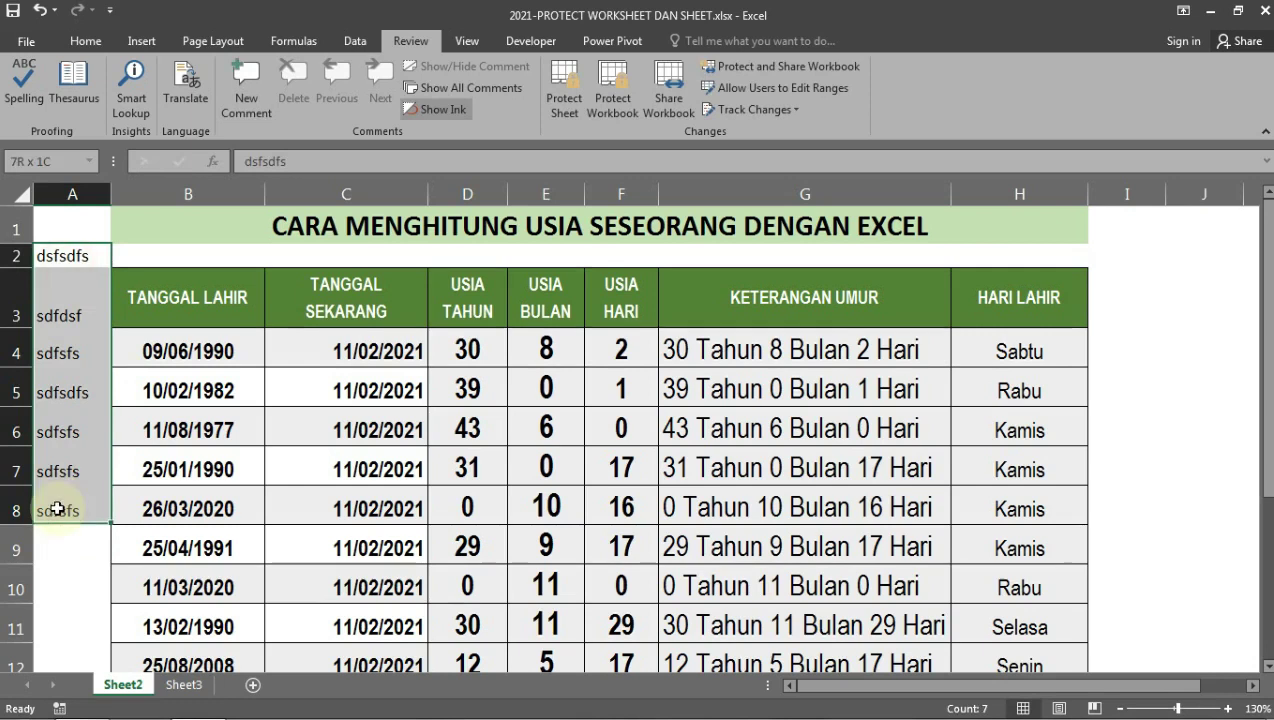
key(ctrl+z)
key(ctrl+z)
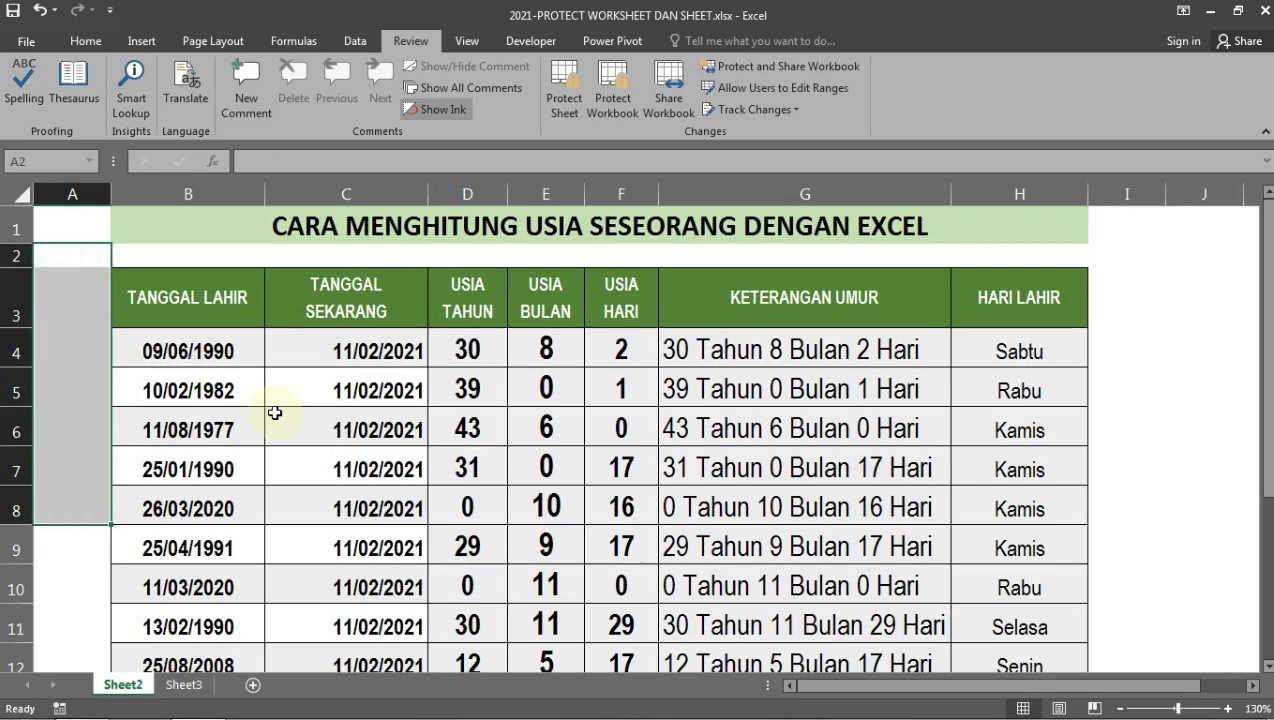
key(ctrl+z)
key(ctrl+z)
key(ctrl+z)
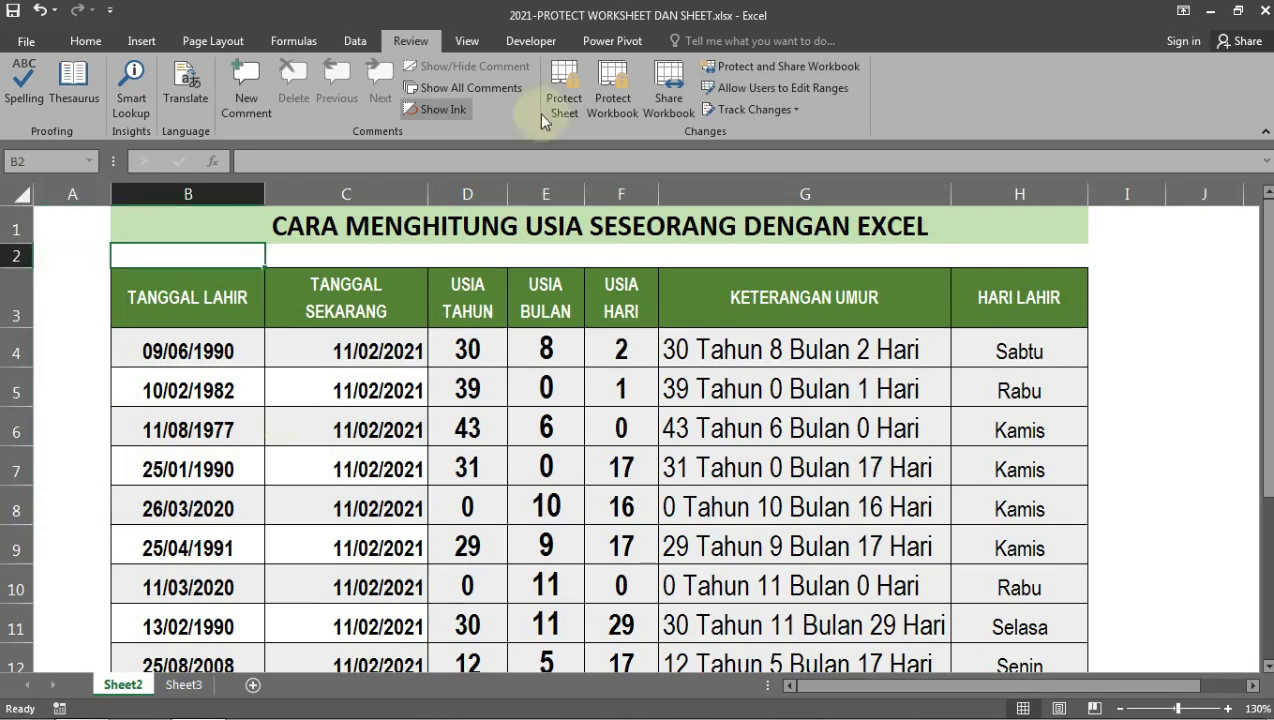
click(65, 258)
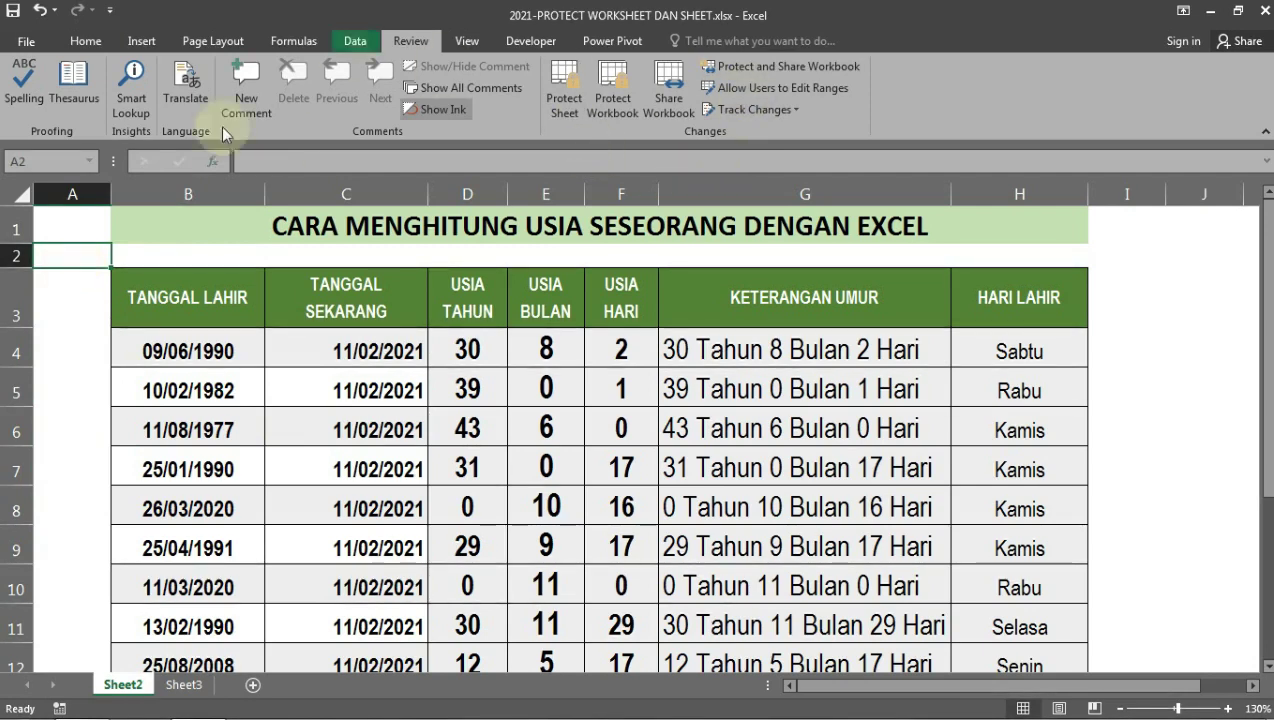
click(63, 340)
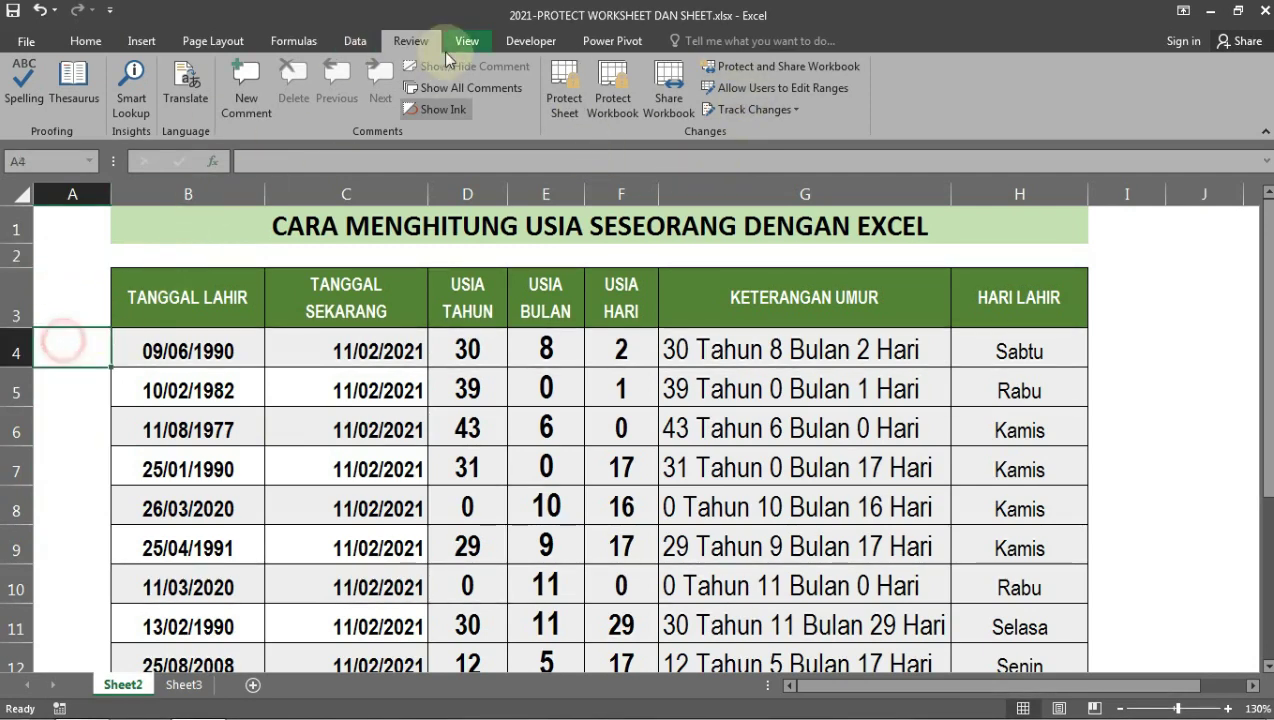
Step: Protect Sheet2 with a password, entering and confirming it
click(564, 85)
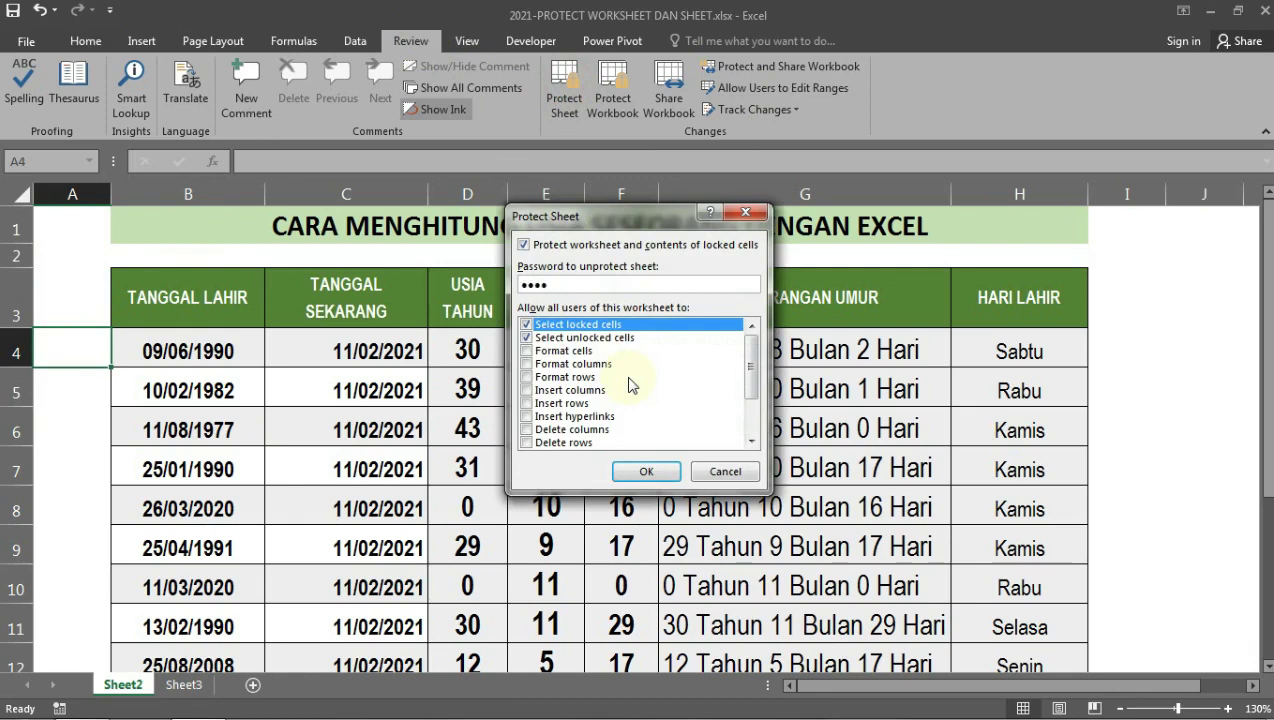
key(Return)
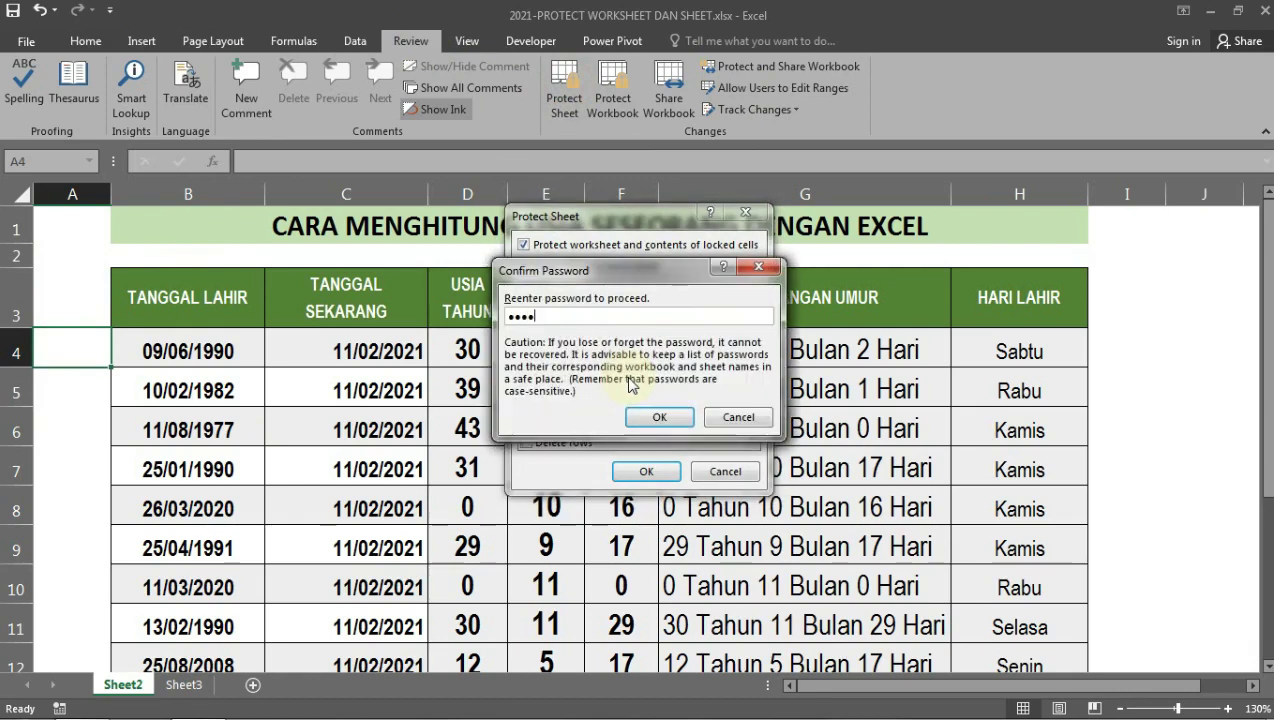
key(Return)
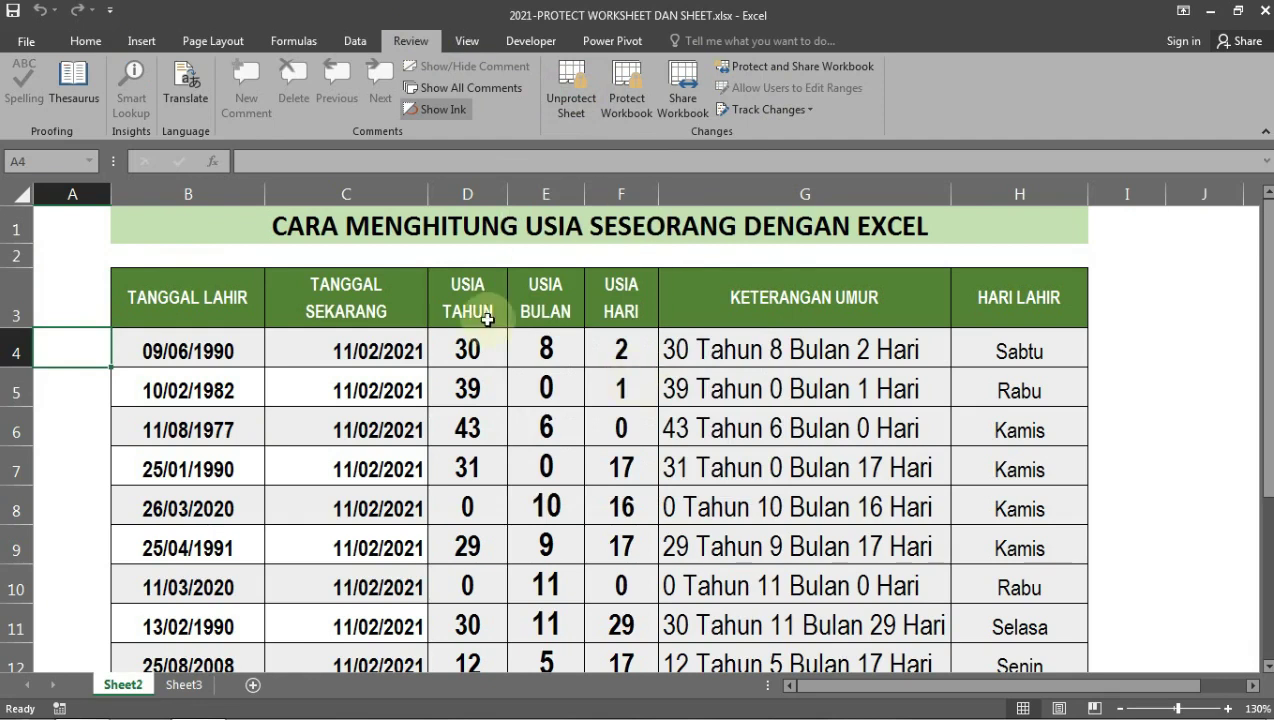
Step: Try editing cells B2, D4, E4, C6 and G6, dismissing each protected-sheet warning
click(148, 256)
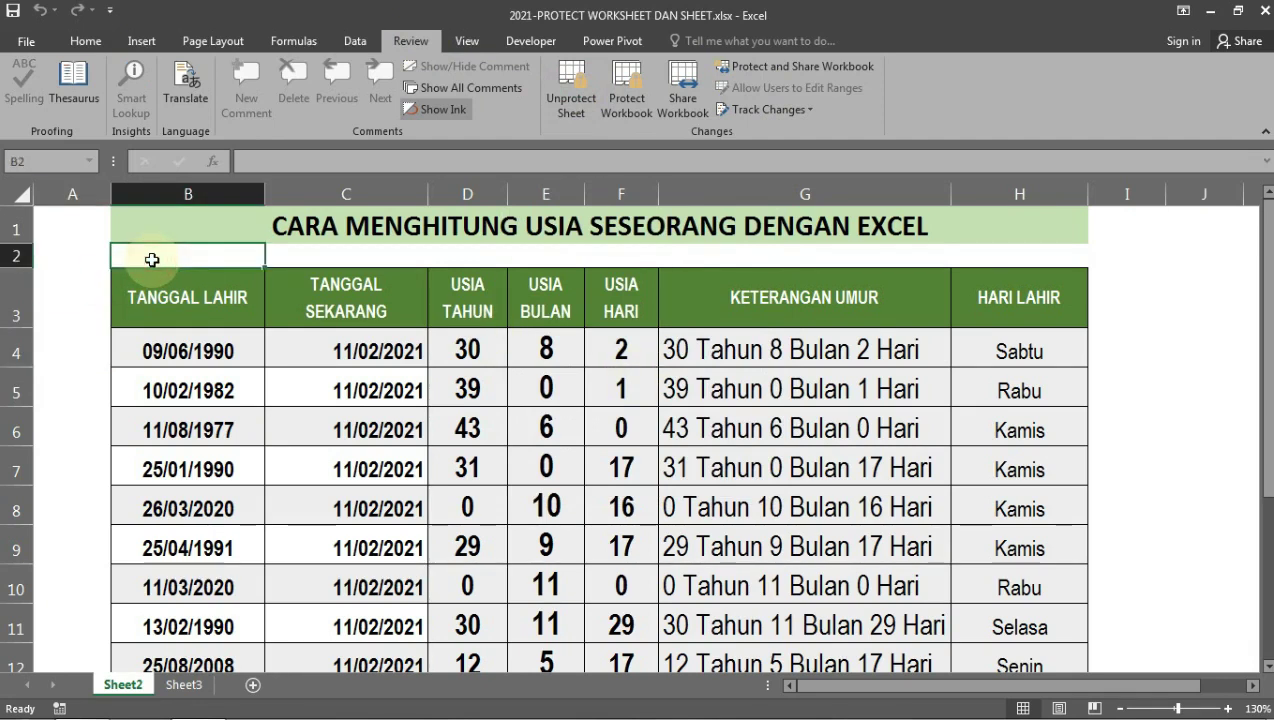
double_click(148, 256)
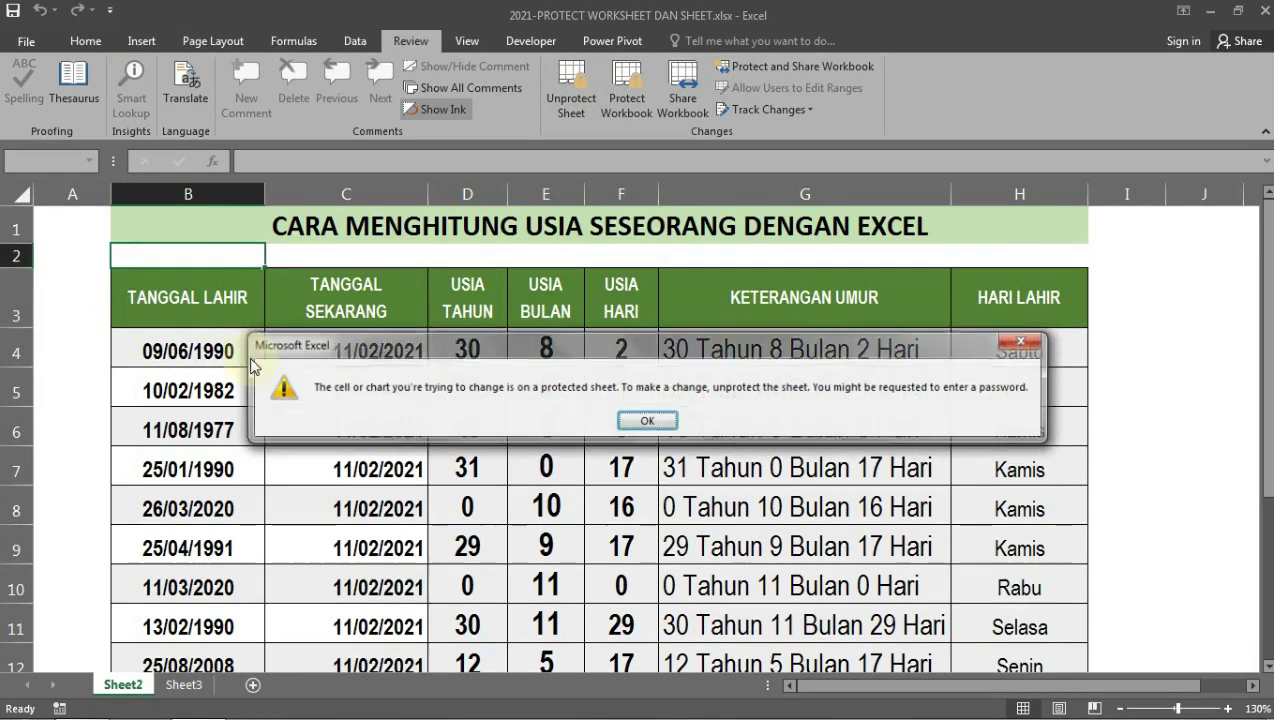
click(648, 421)
click(500, 345)
double_click(500, 348)
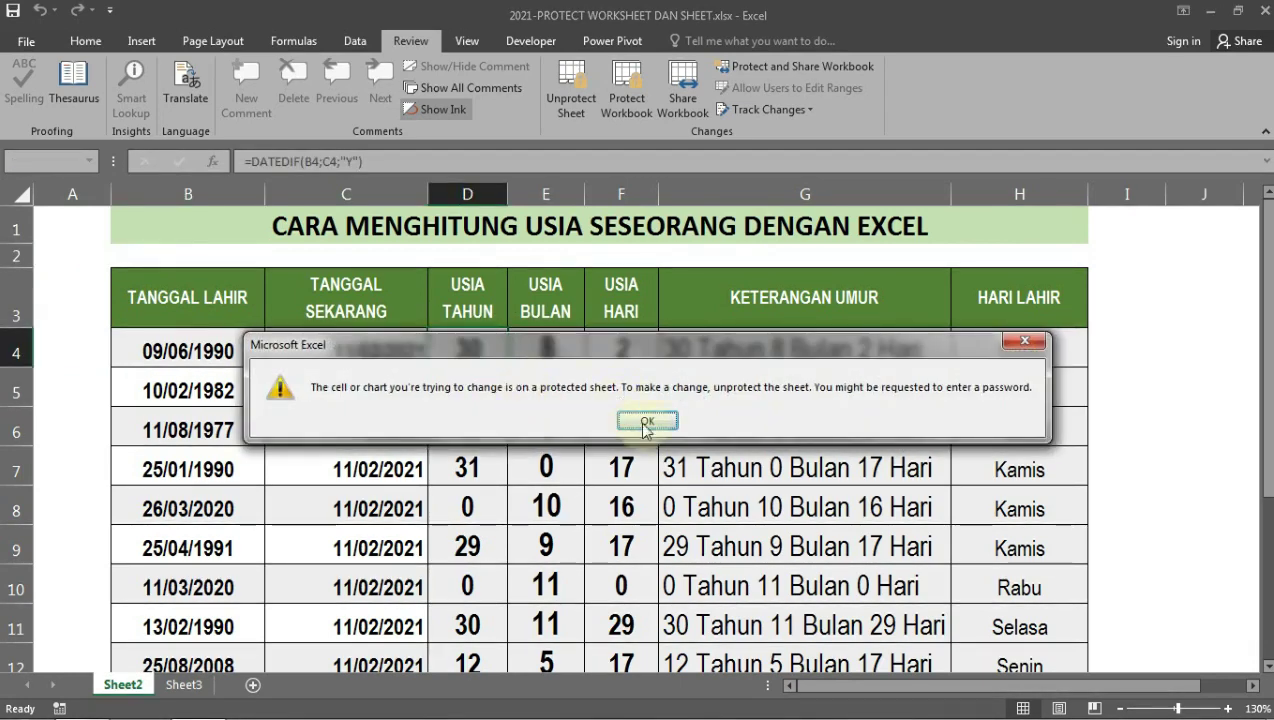
click(646, 424)
click(540, 348)
double_click(540, 348)
click(636, 421)
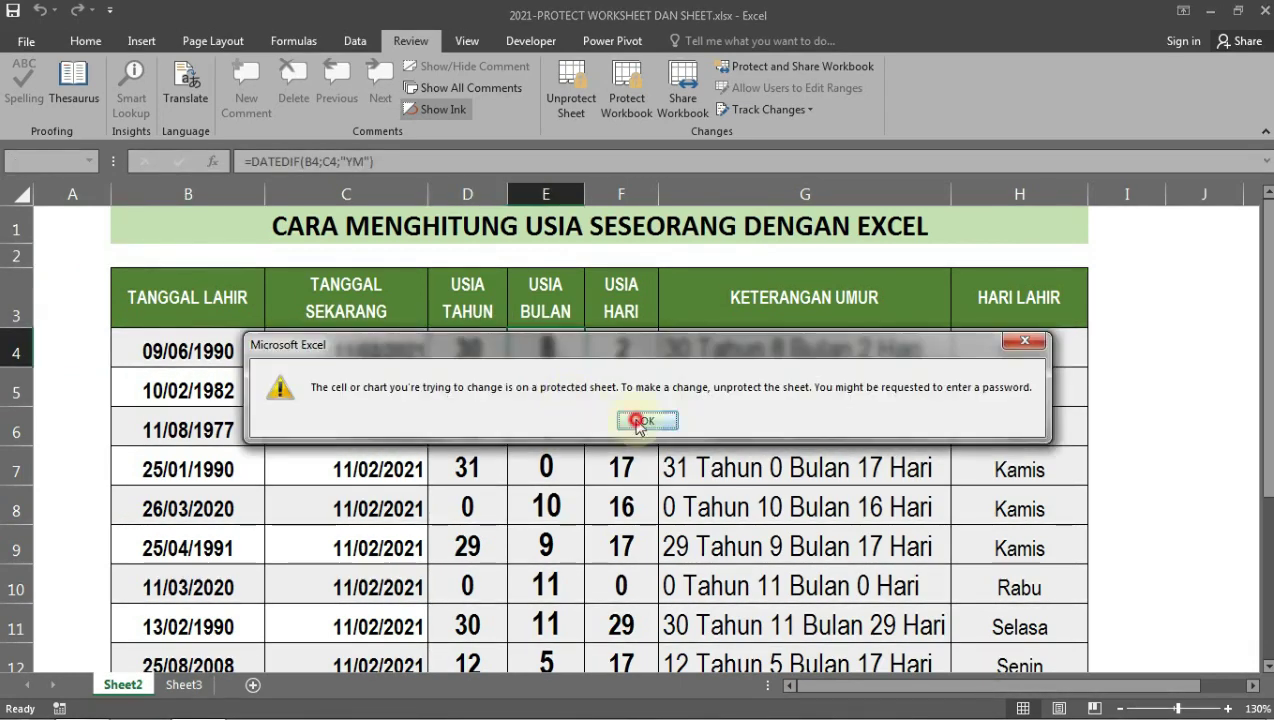
double_click(421, 430)
click(650, 421)
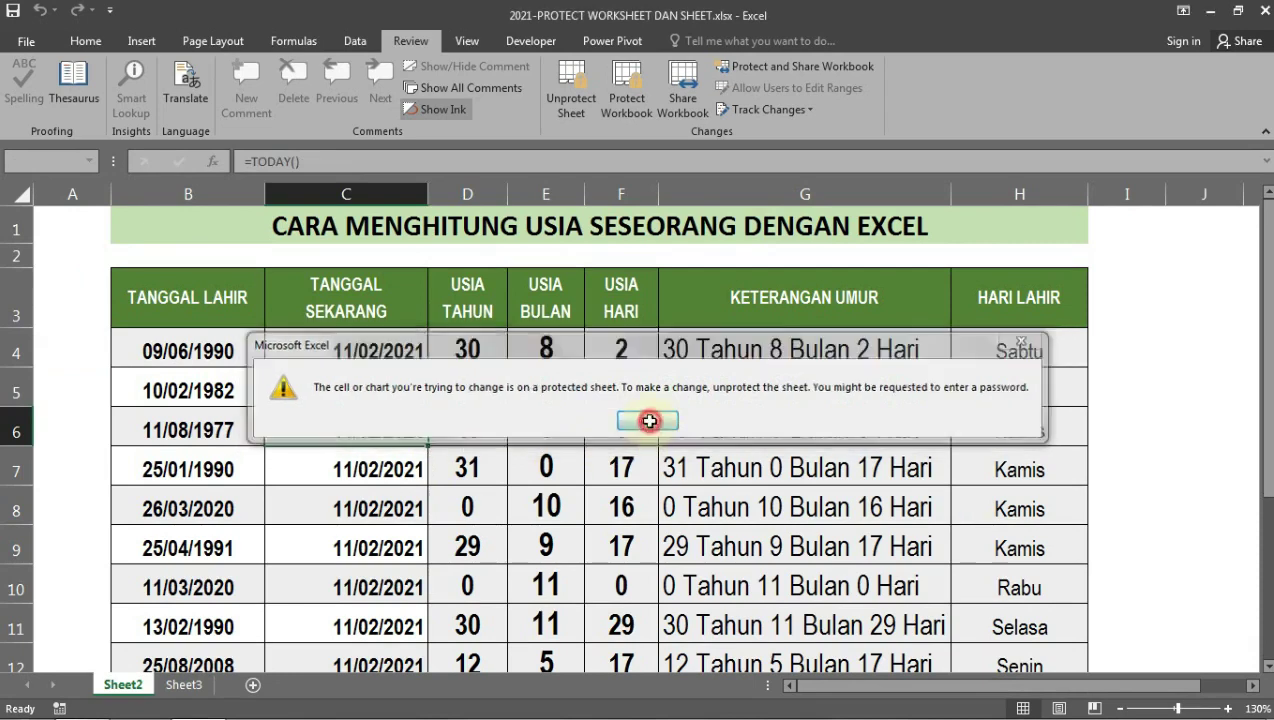
click(765, 420)
double_click(752, 436)
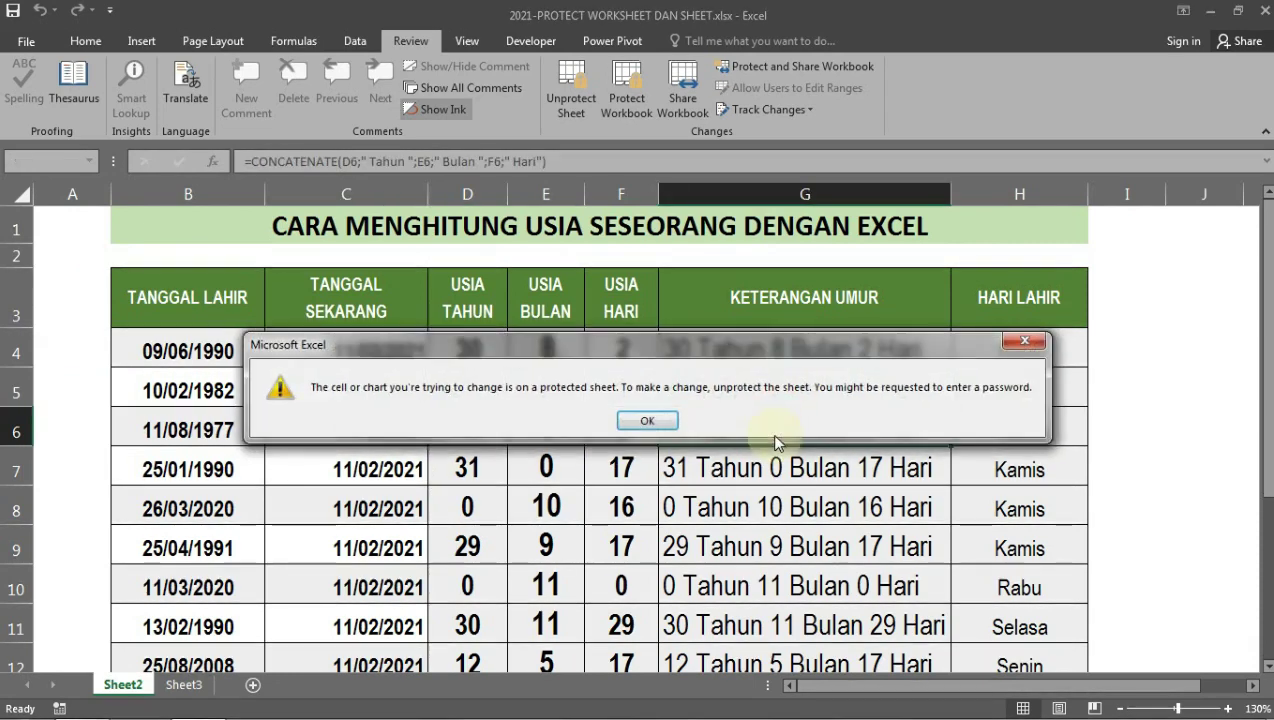
click(657, 422)
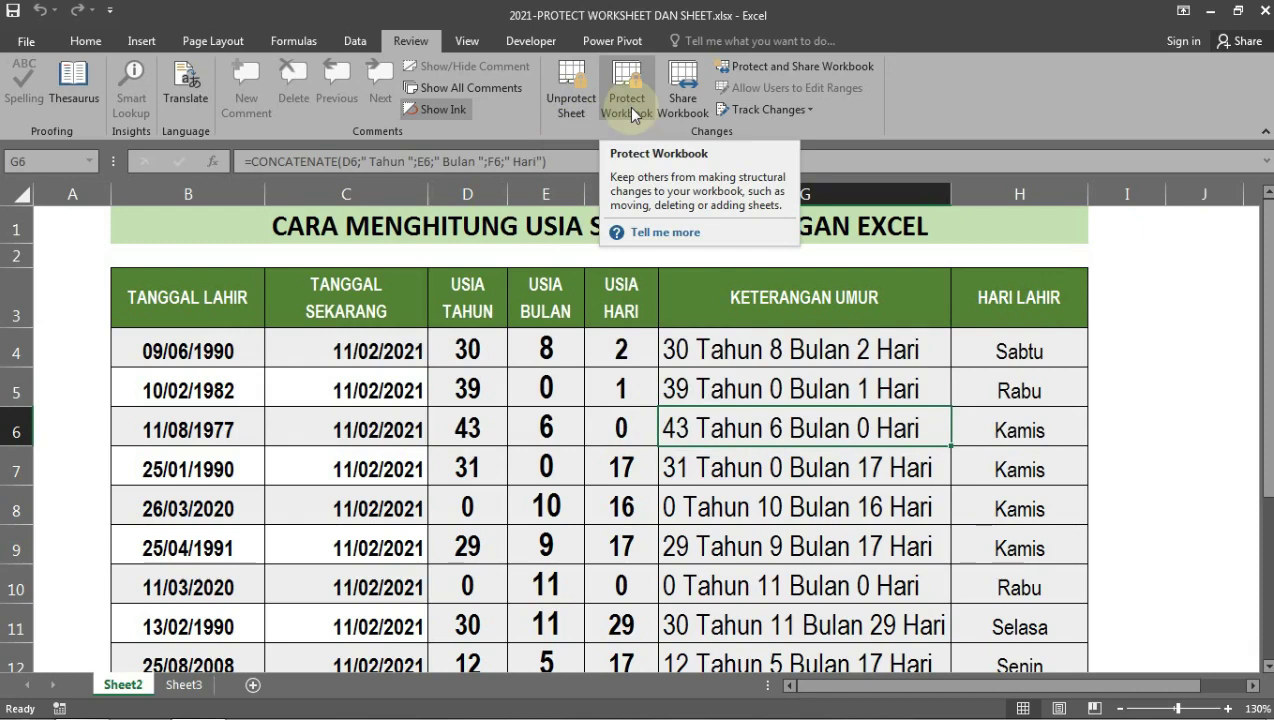
Step: On Sheet3, enter test text 'sdfdsfs' in C13 and 'sdfsfs' in C14
click(248, 485)
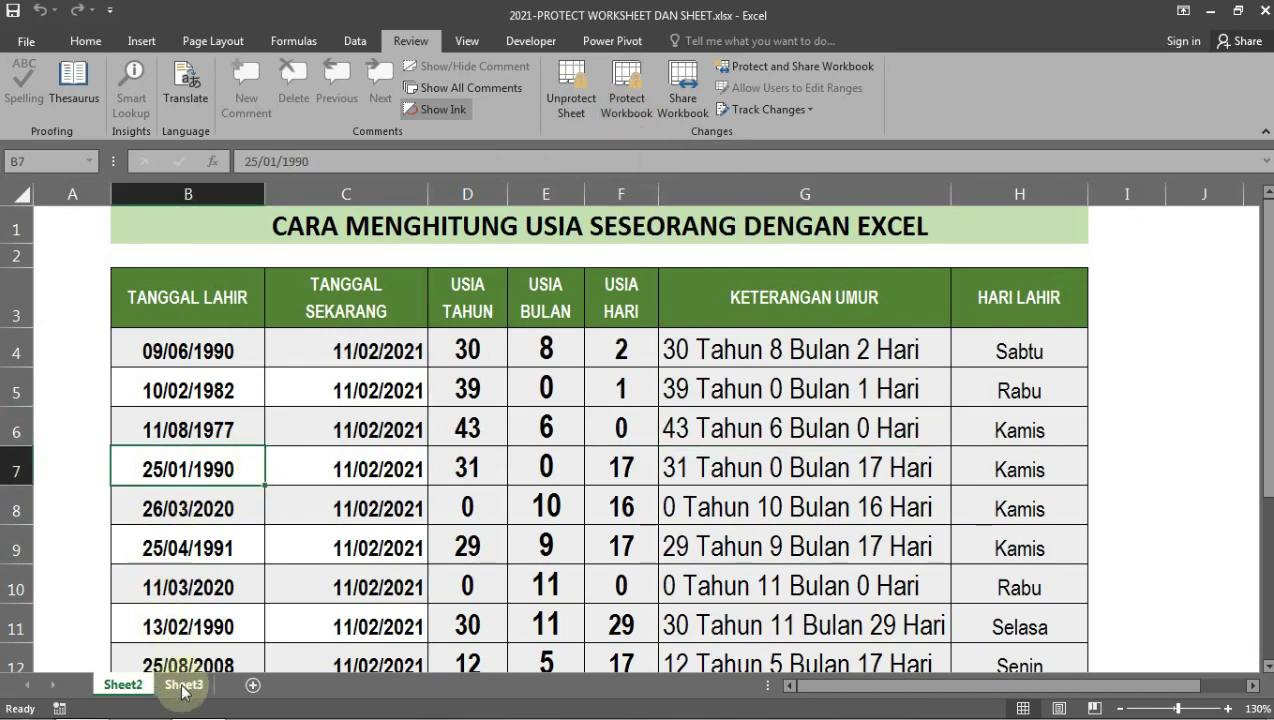
click(184, 684)
click(203, 430)
text(sdfdsfs)
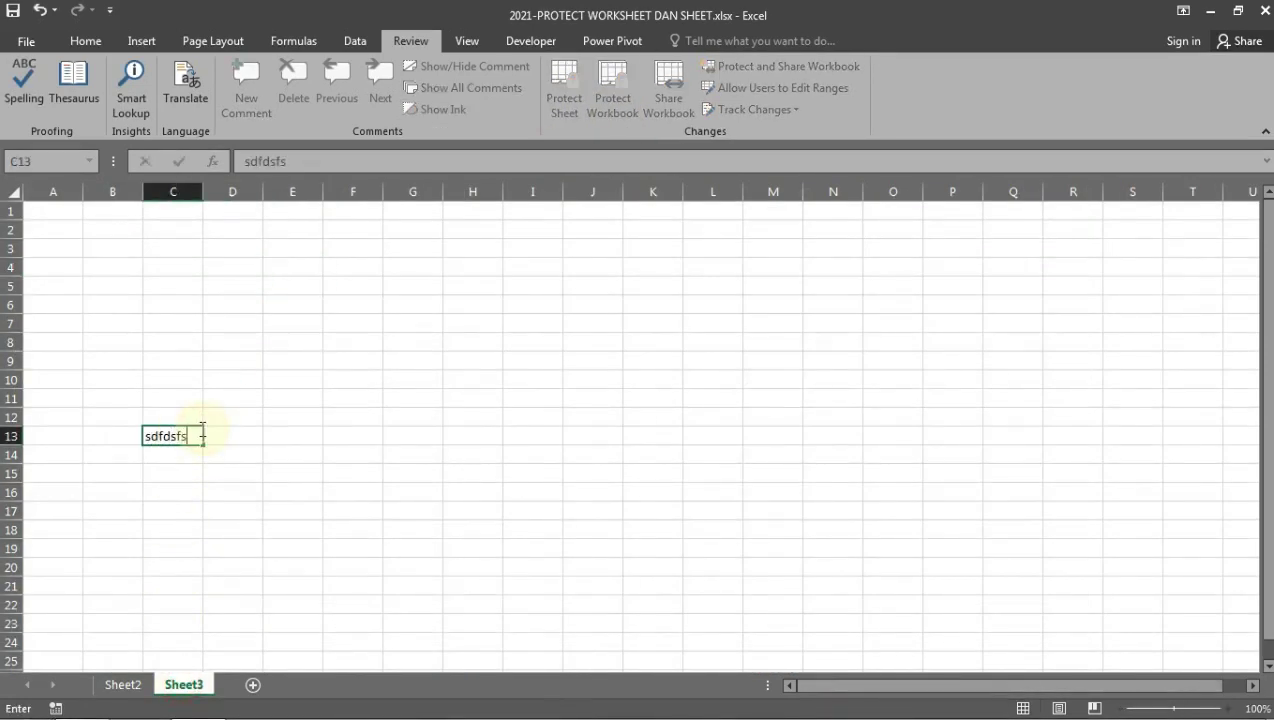
click(170, 455)
text(sdfsfs)
click(272, 414)
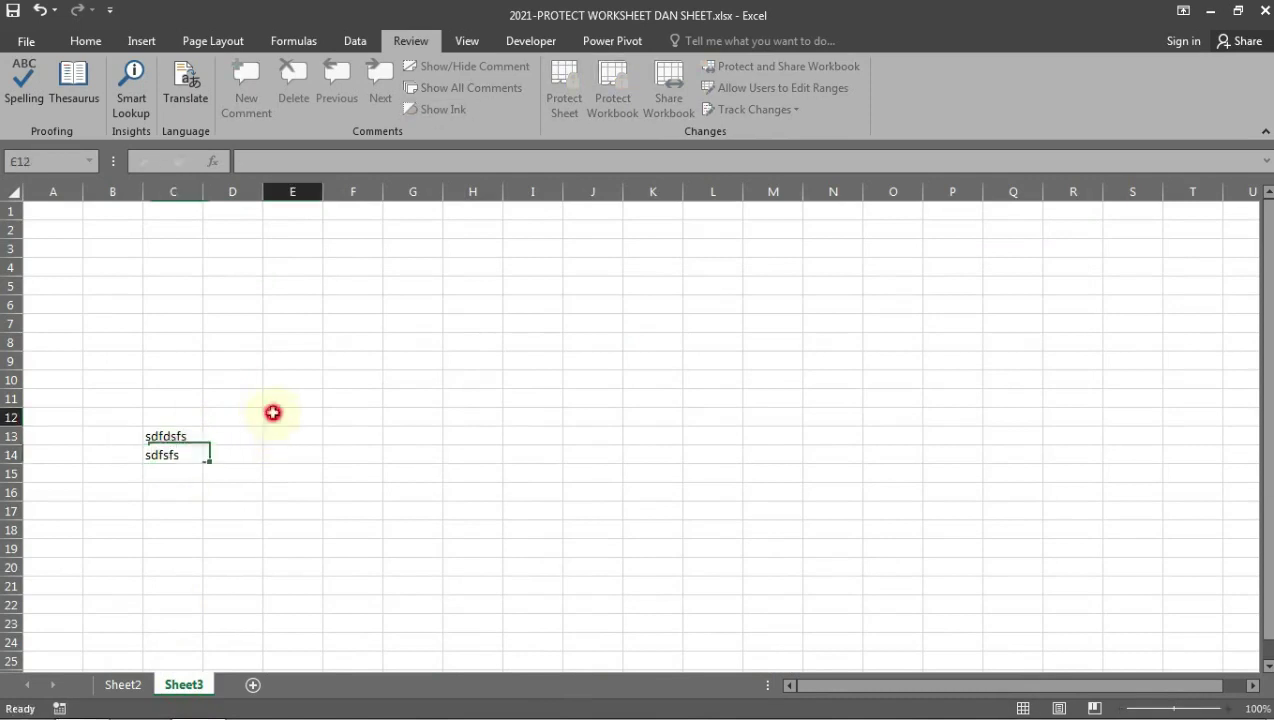
Step: Return to the Sheet2 age table after checking Sheet3 once more
click(141, 681)
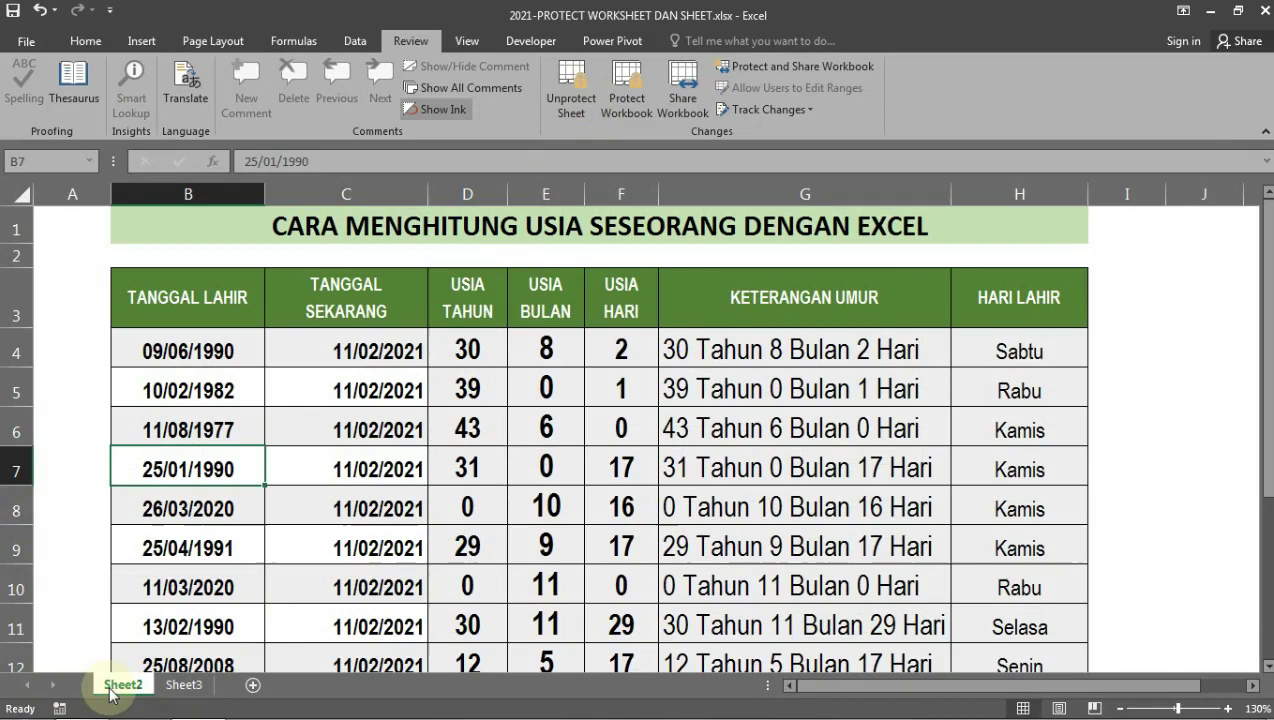
click(185, 688)
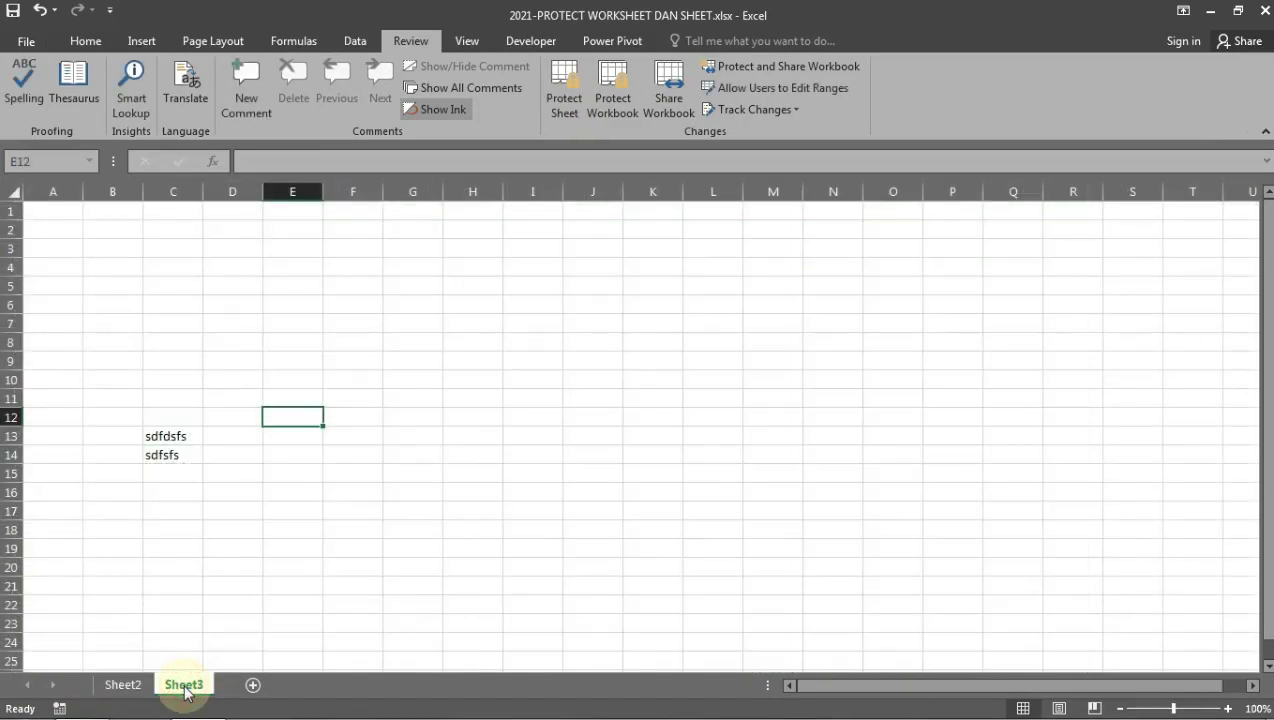
click(140, 688)
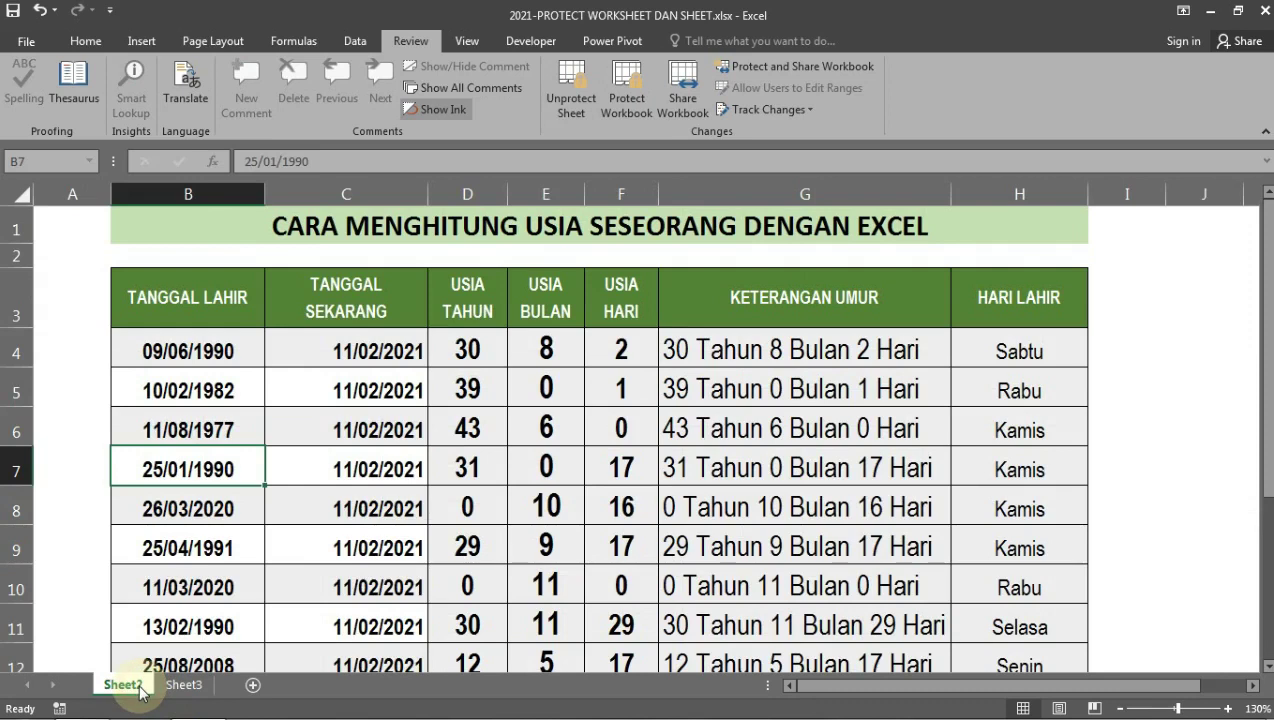
Step: Add two new sheets, delete Sheet3 and Sheet4, and return to the Sheet2 age table
click(253, 686)
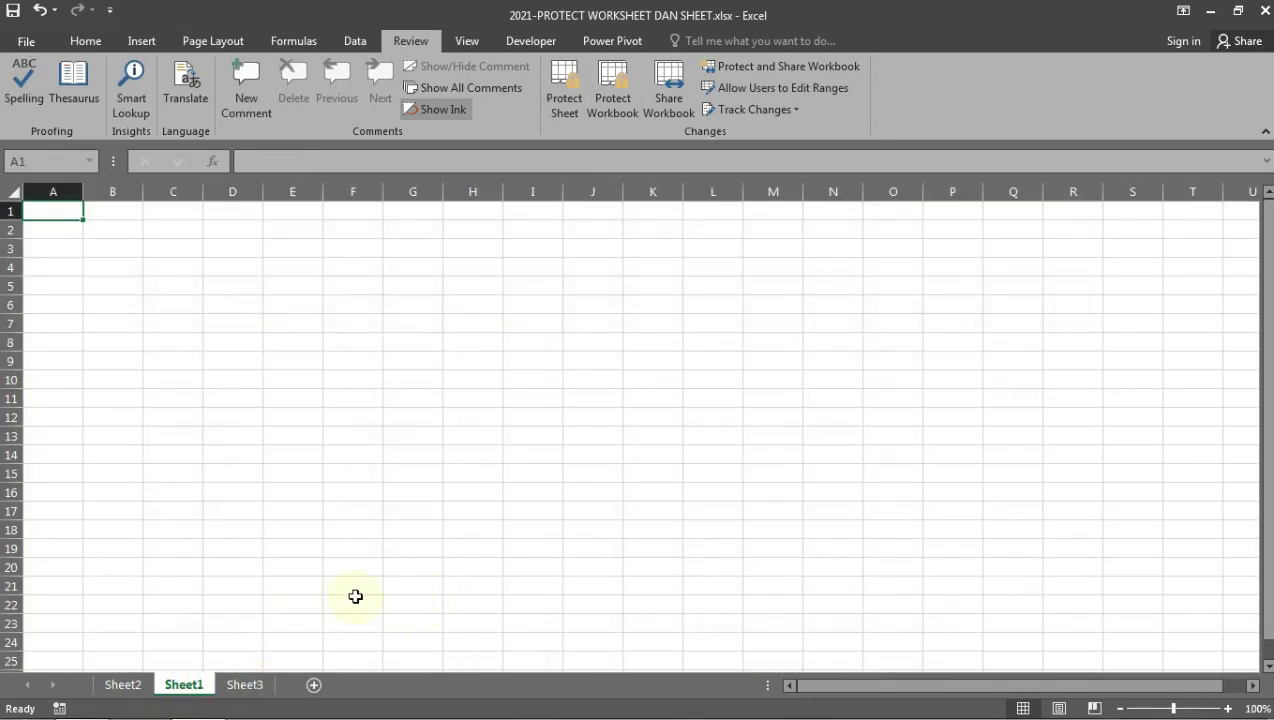
click(316, 686)
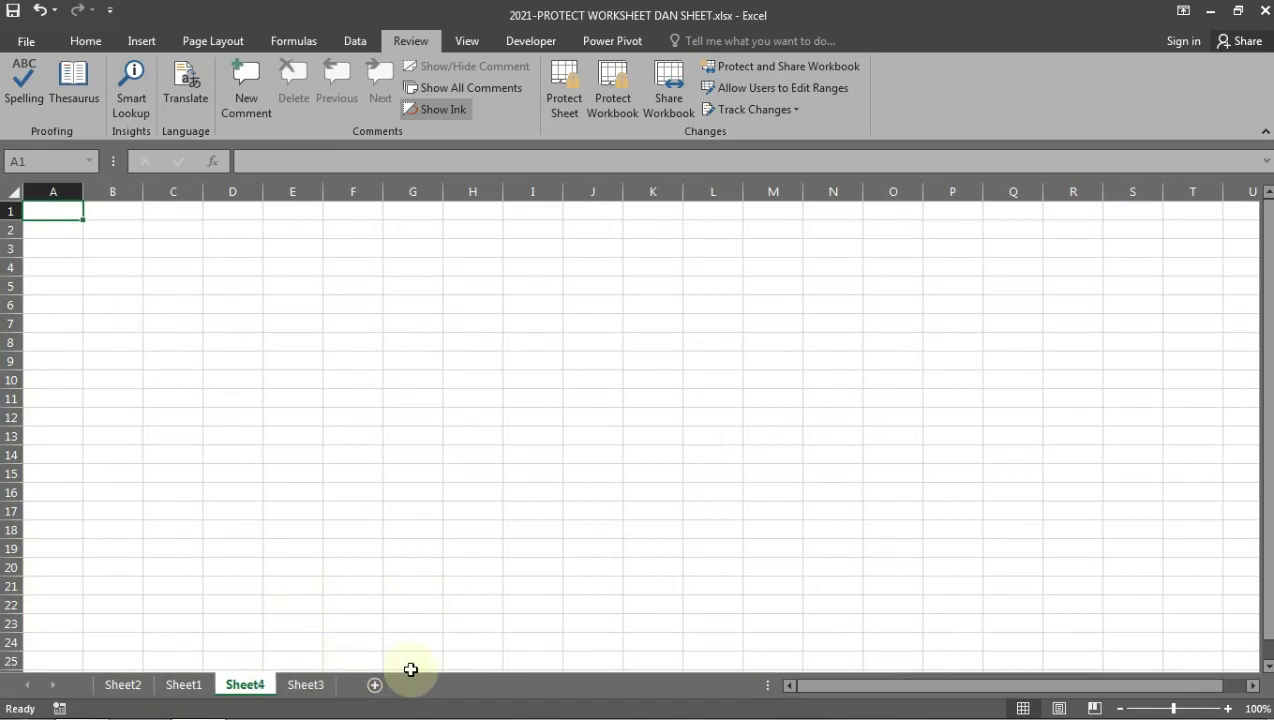
right_click(303, 685)
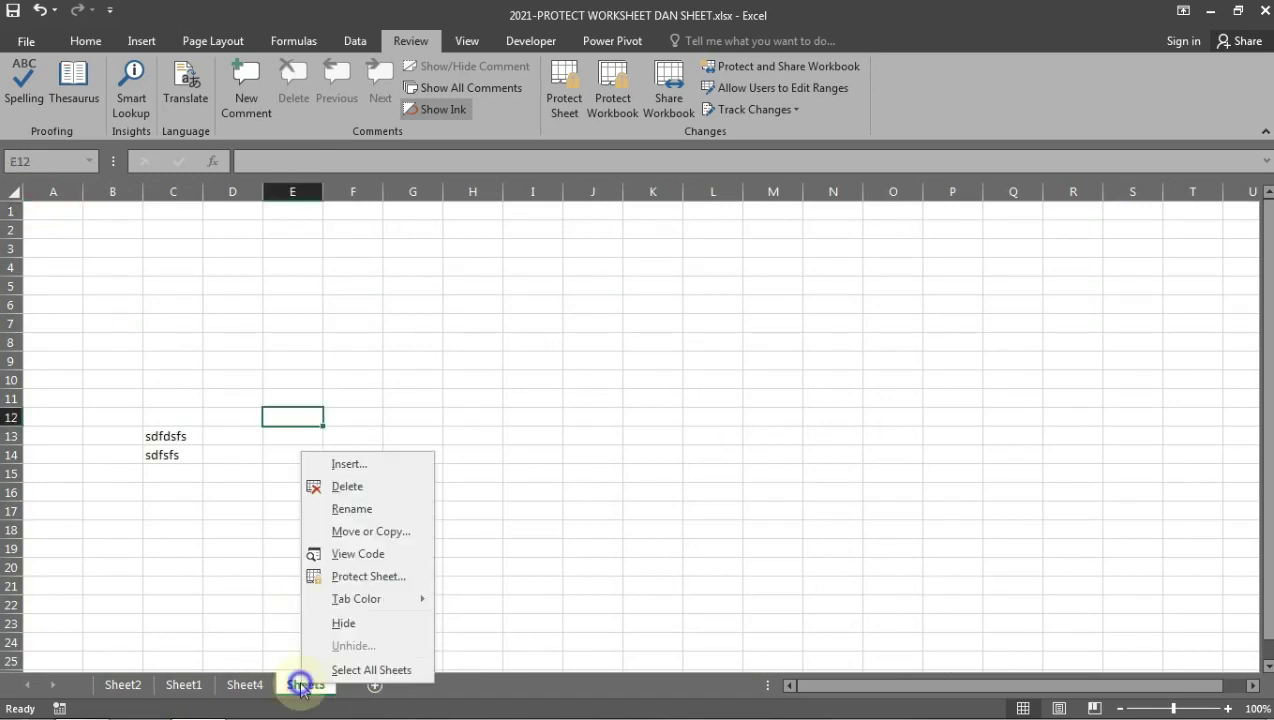
click(355, 490)
click(612, 418)
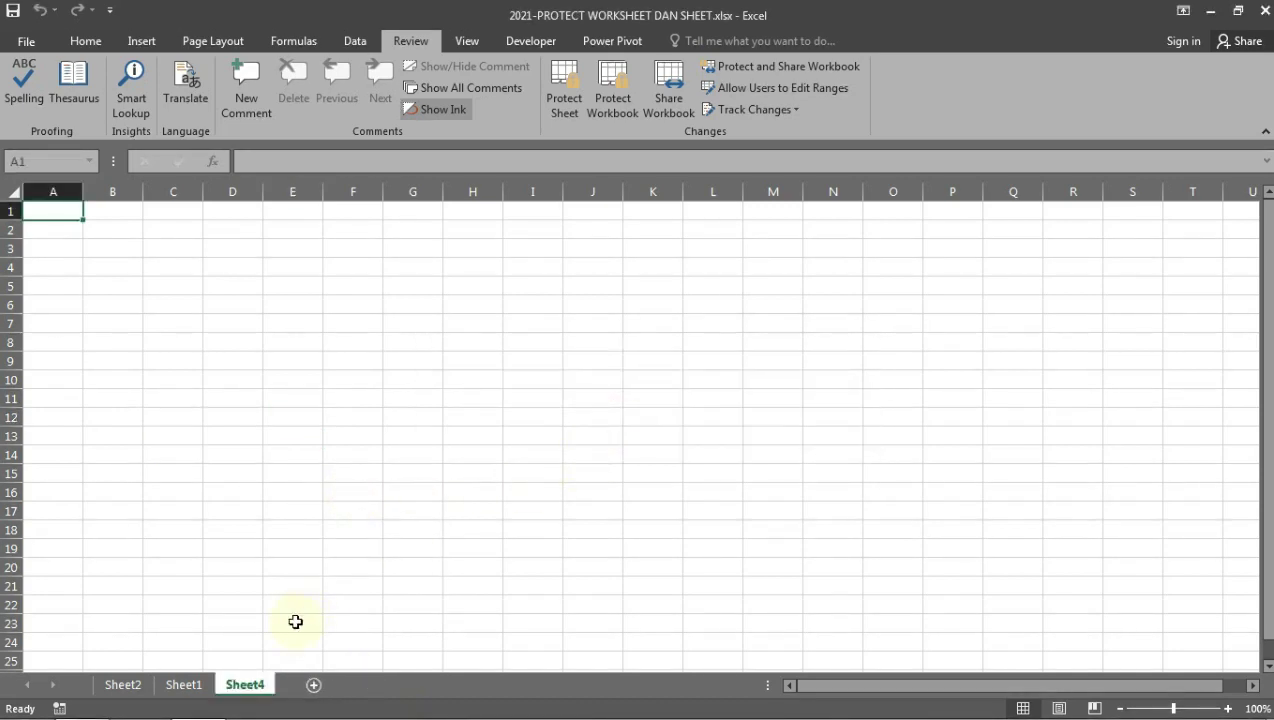
right_click(247, 690)
click(320, 493)
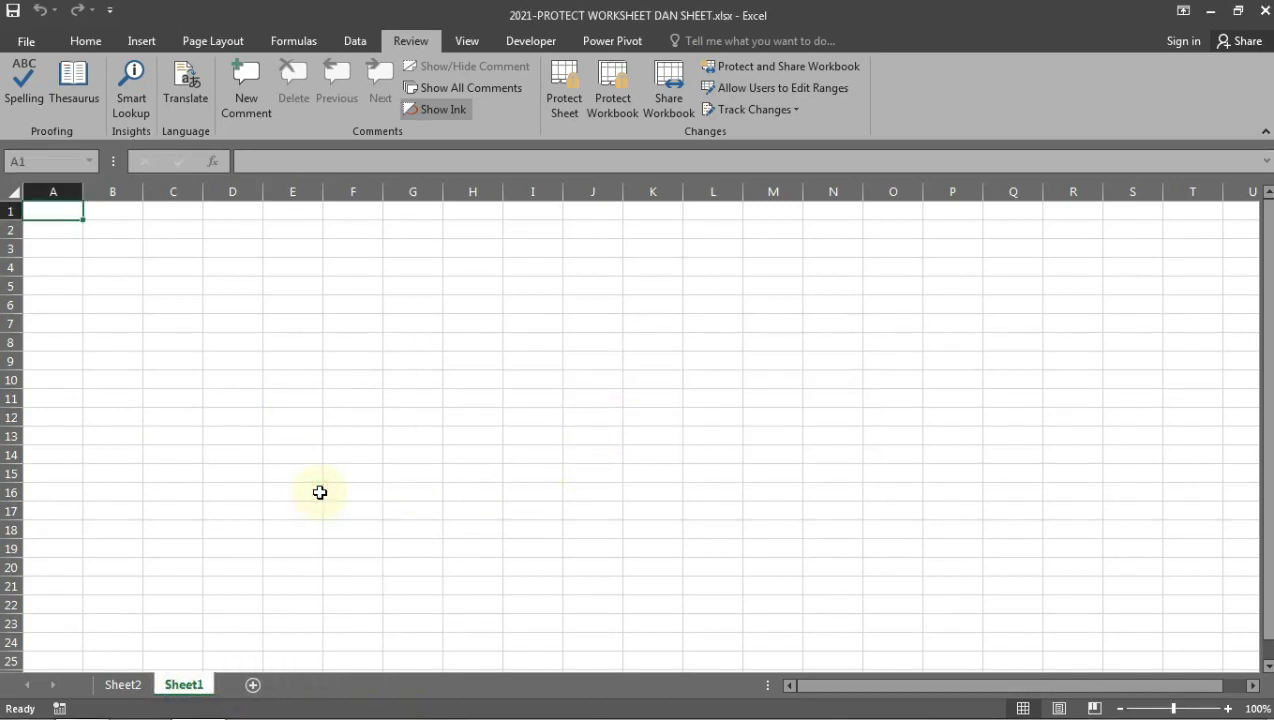
click(320, 493)
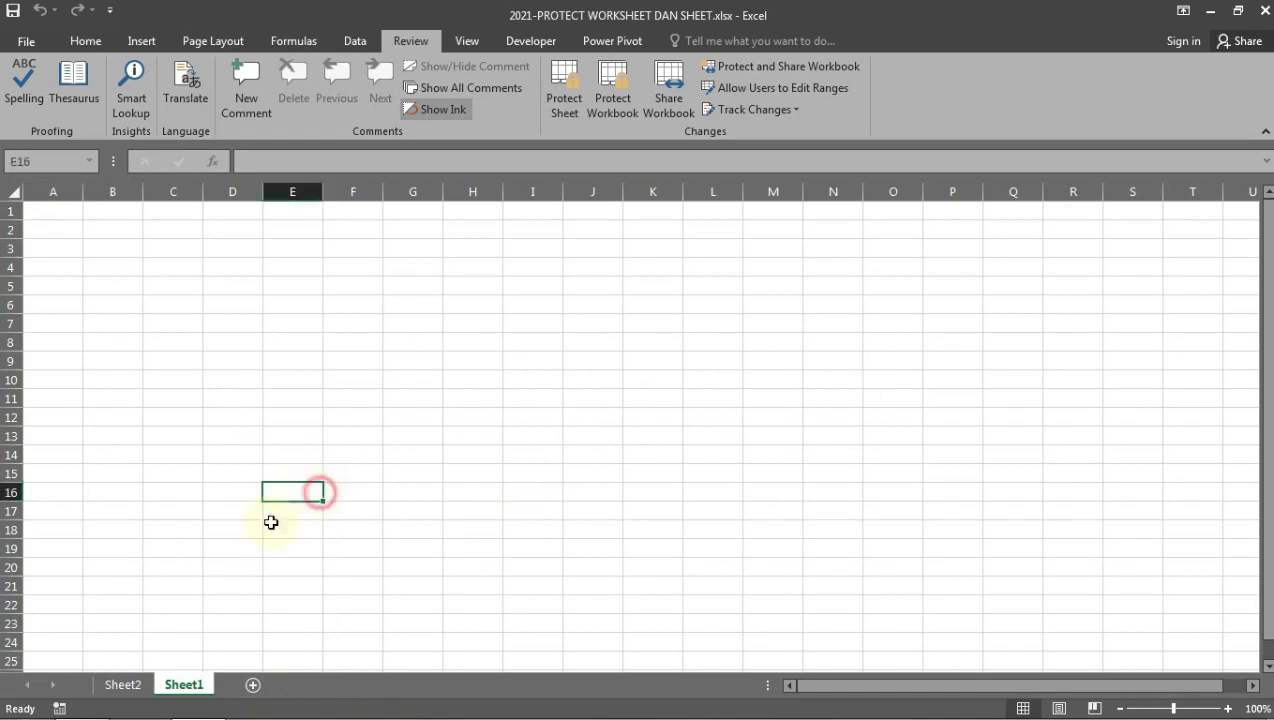
click(123, 685)
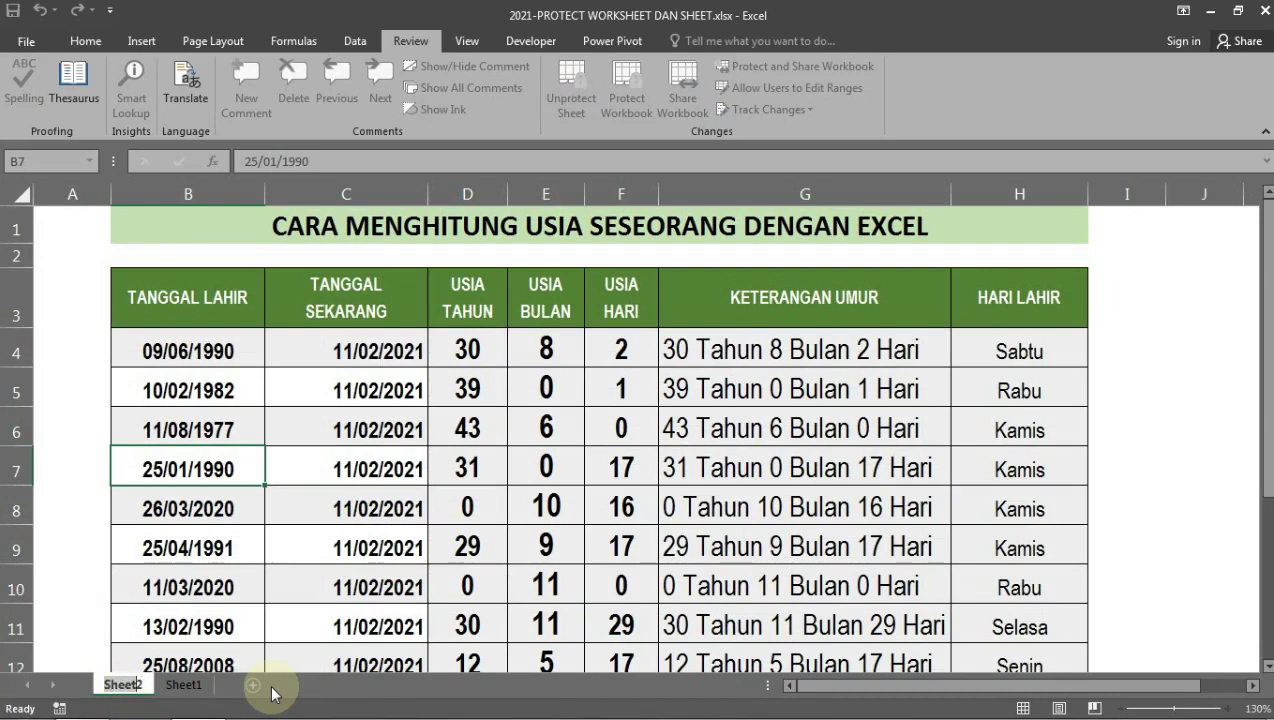
Step: Rename Sheet2 to 'data'
text(data)
key(Return)
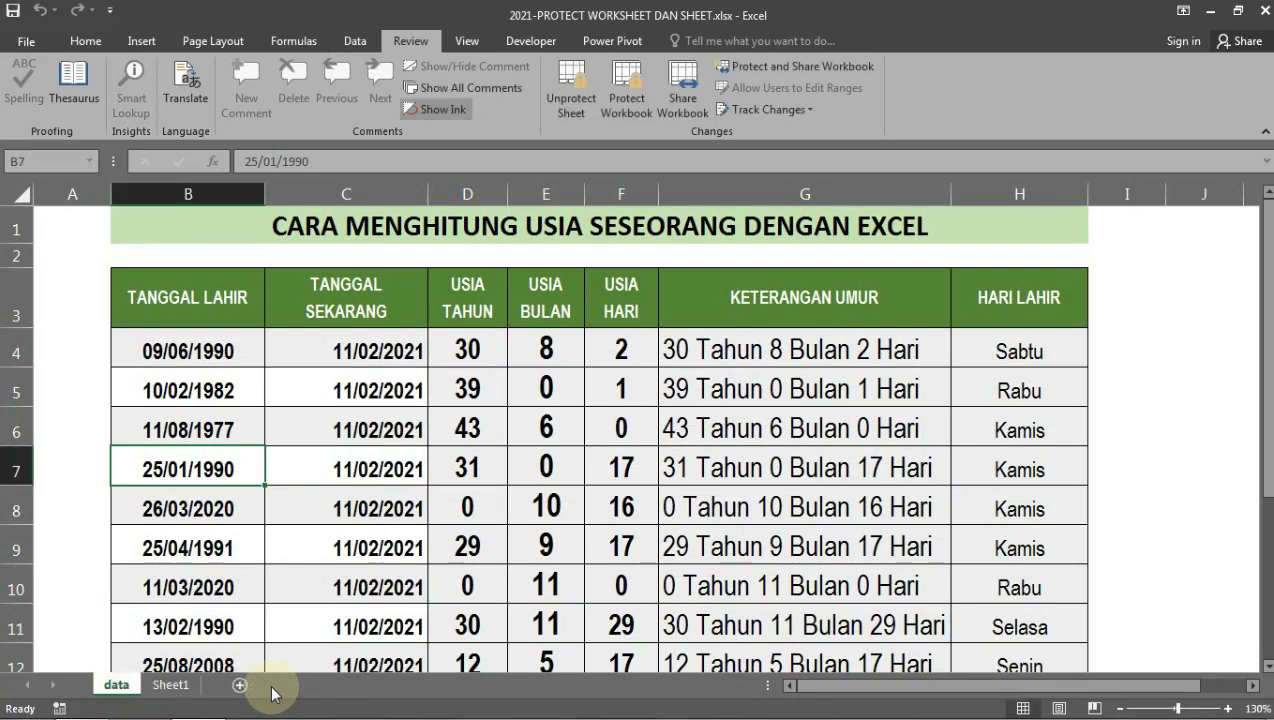
click(100, 460)
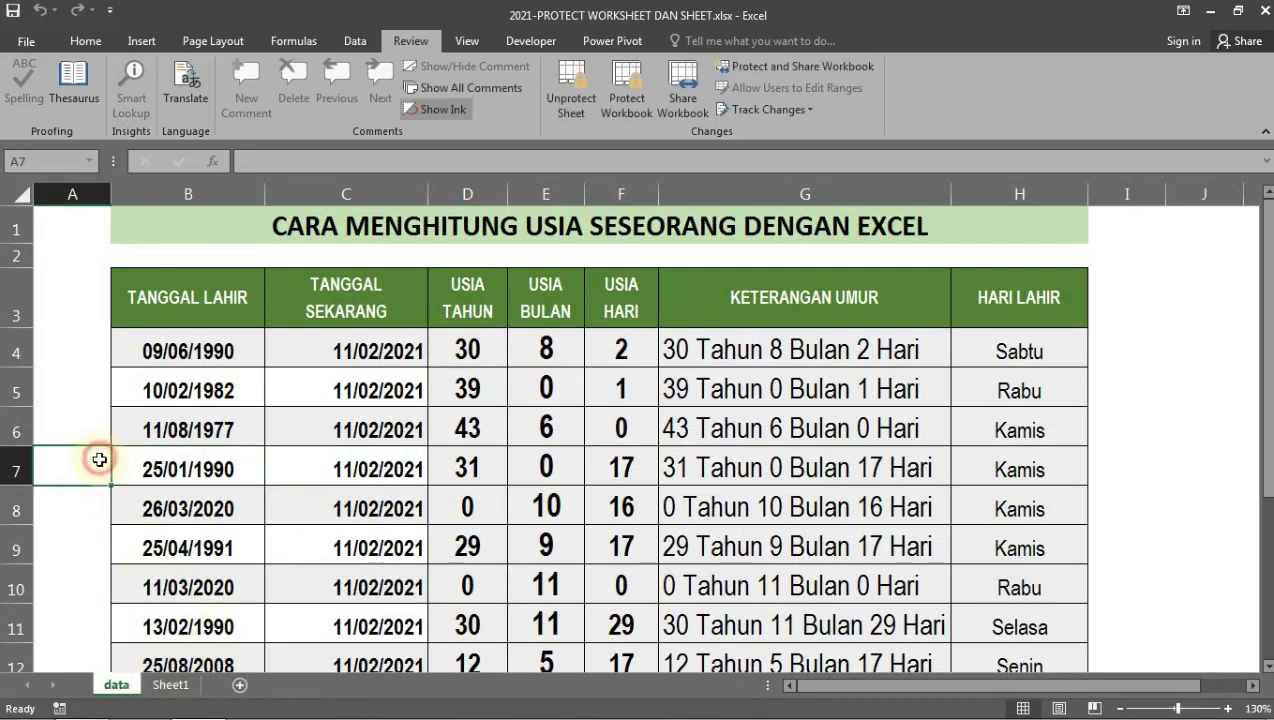
Step: Protect the workbook structure with a confirmed password, then select cell F4
click(636, 110)
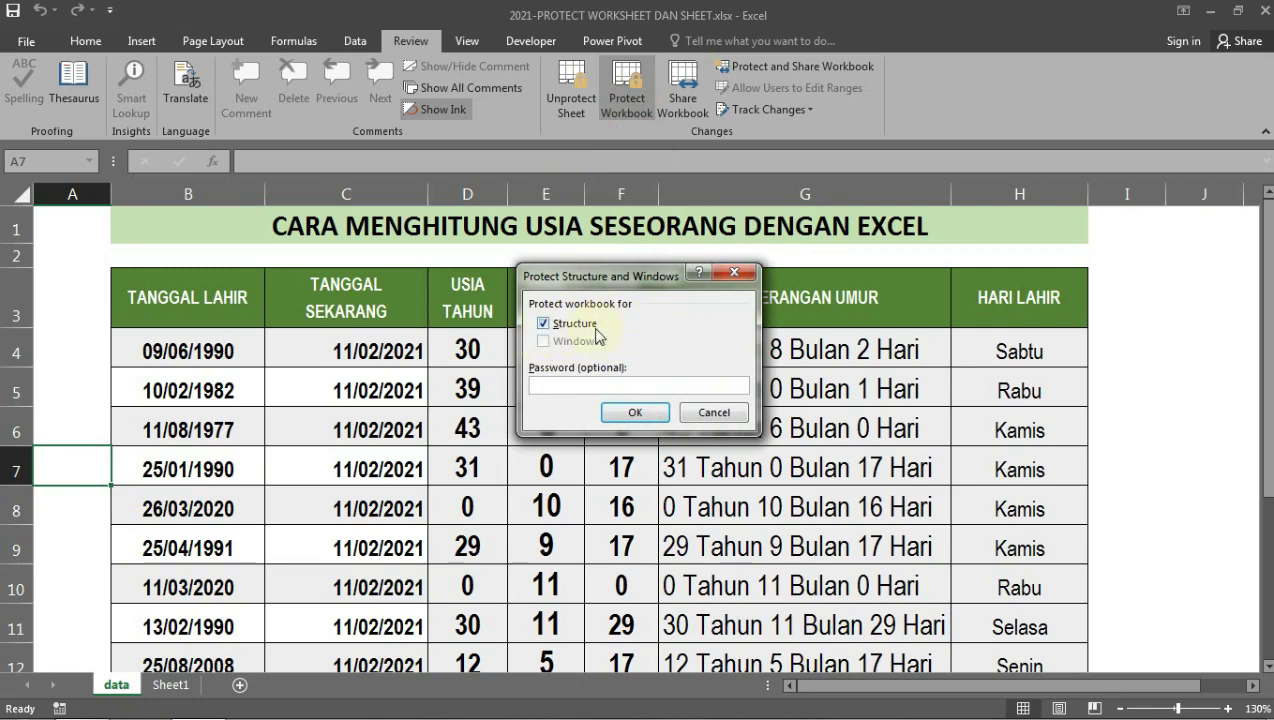
click(635, 414)
text(1)
click(635, 420)
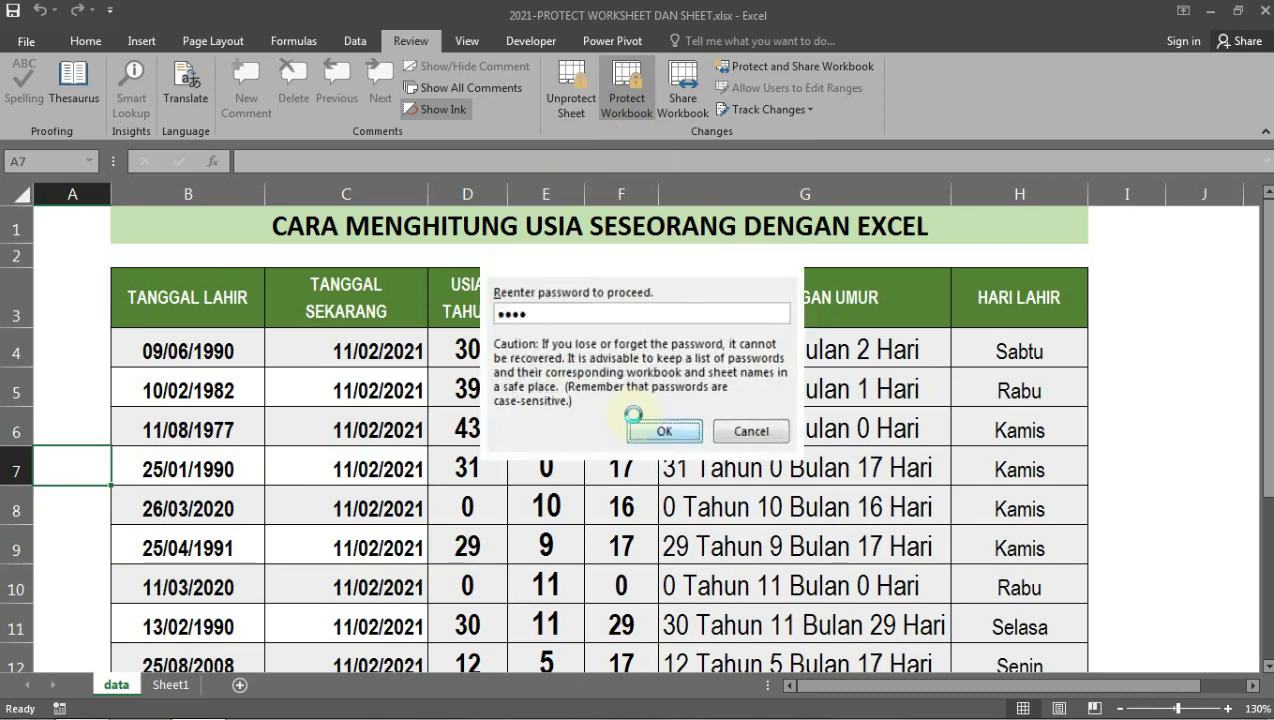
click(630, 350)
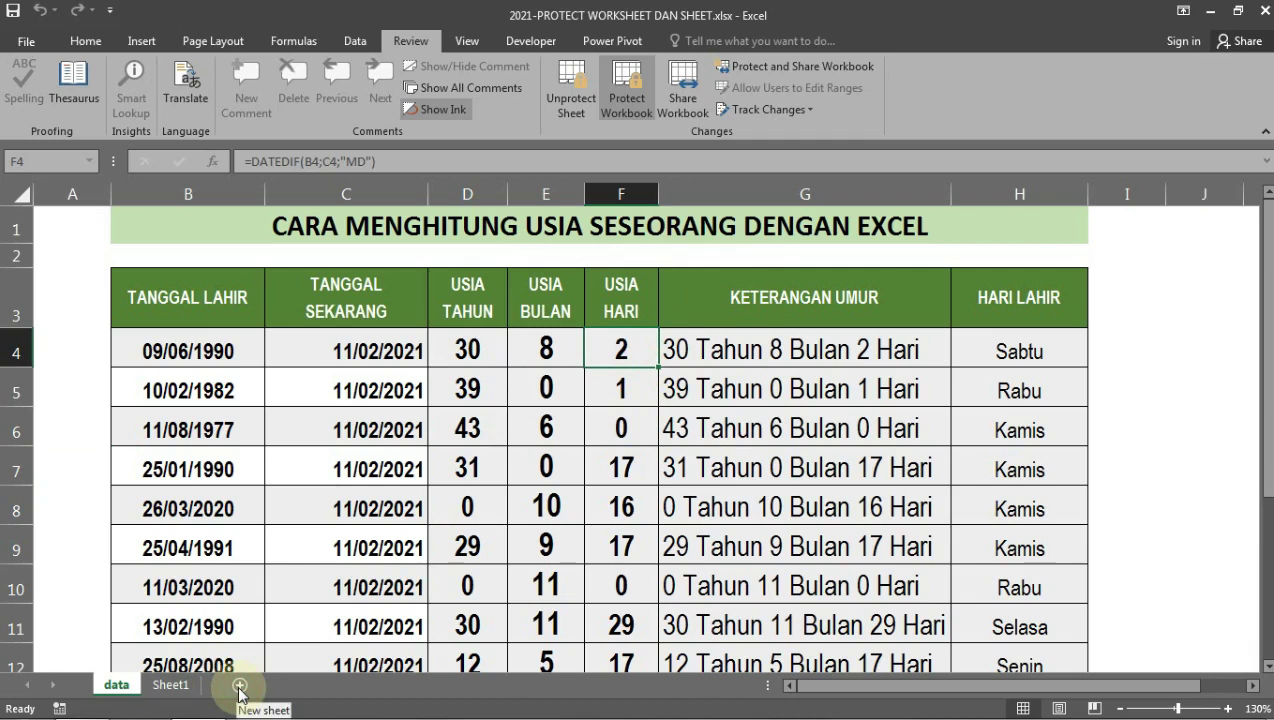
click(165, 687)
right_click(166, 688)
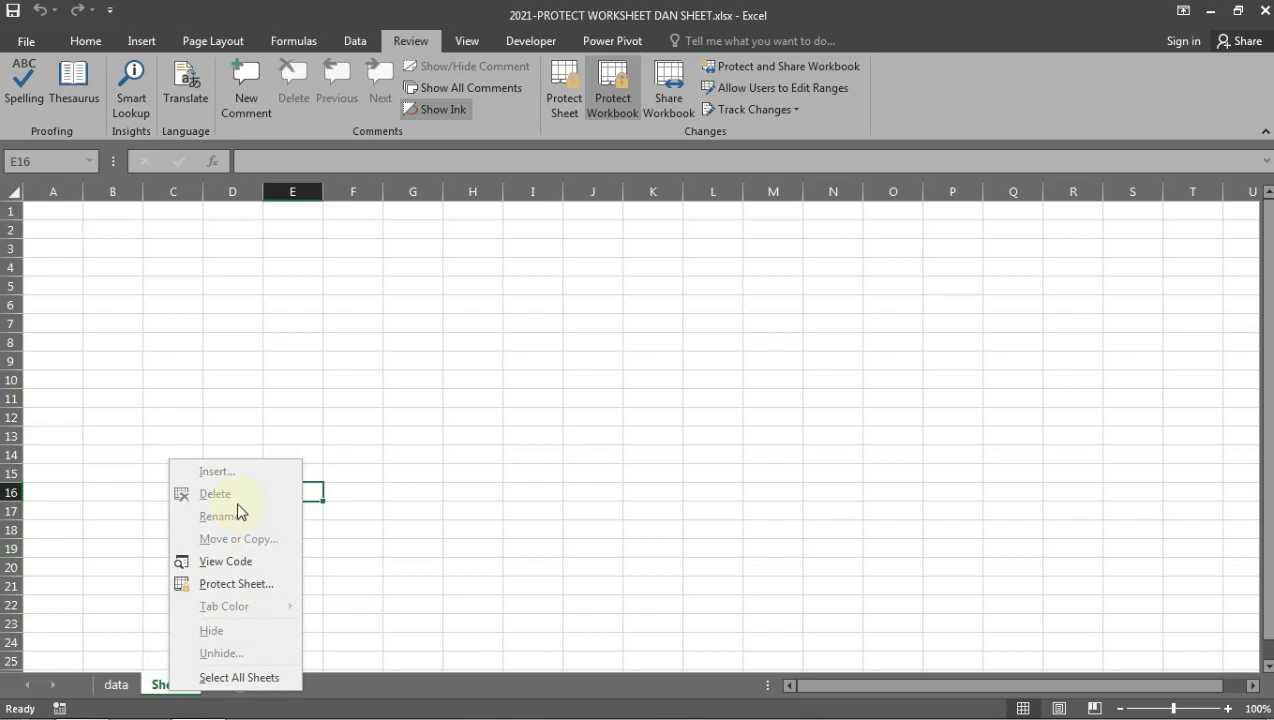
click(458, 505)
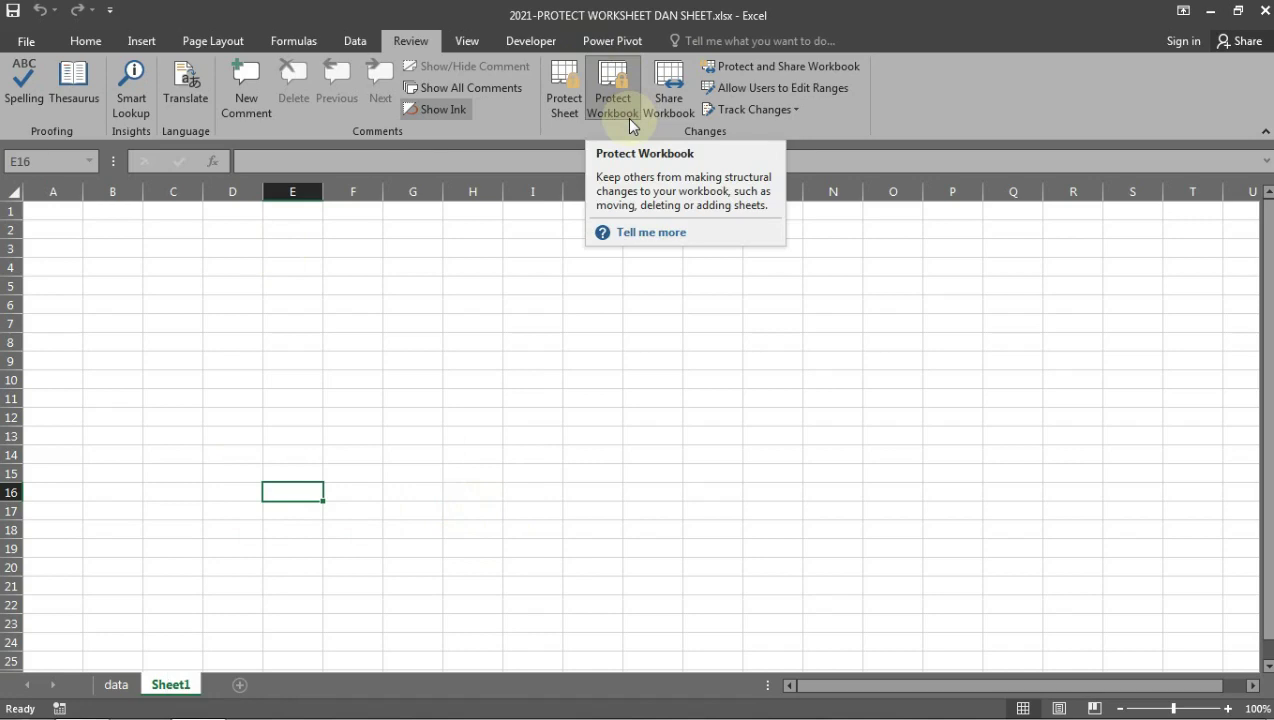
click(112, 684)
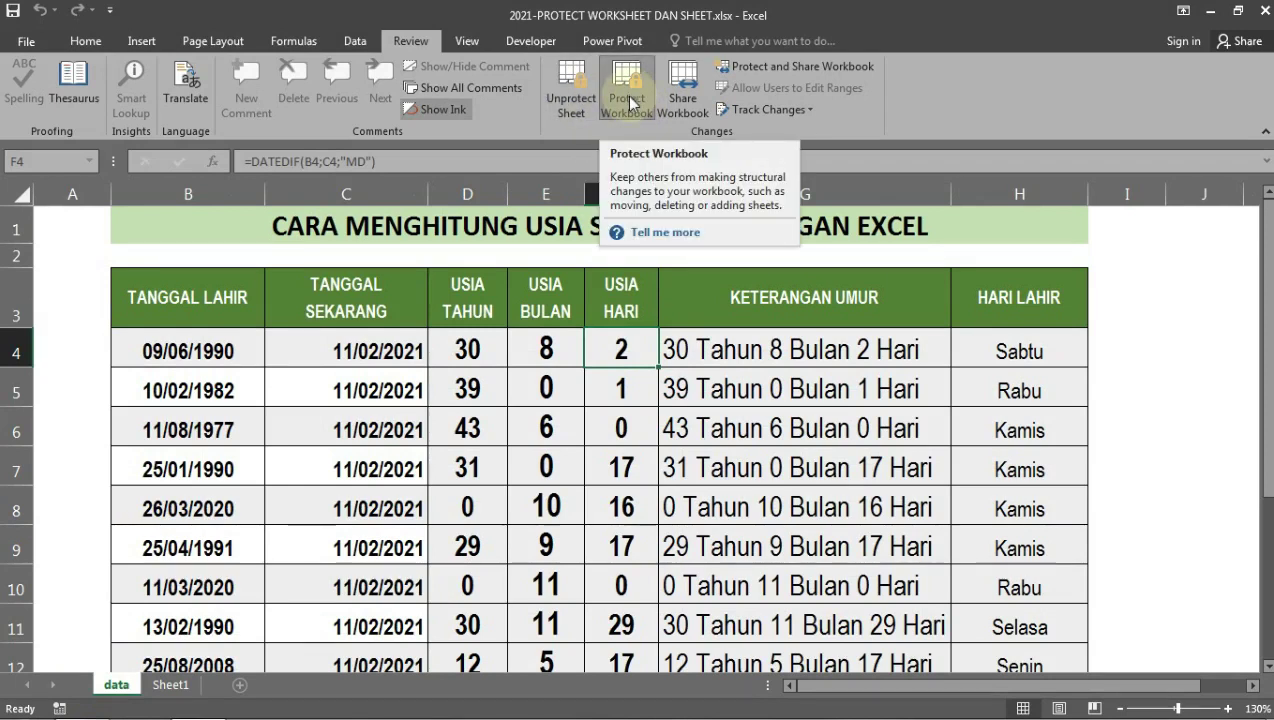
click(380, 455)
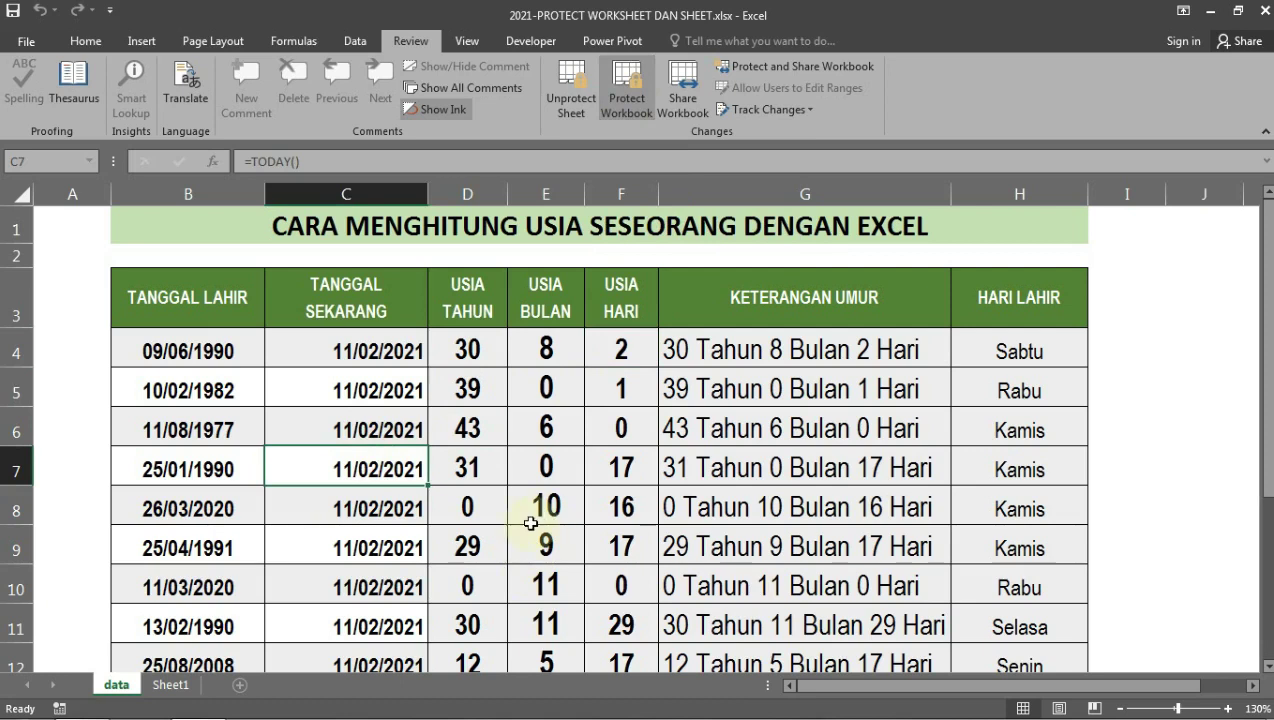
click(630, 117)
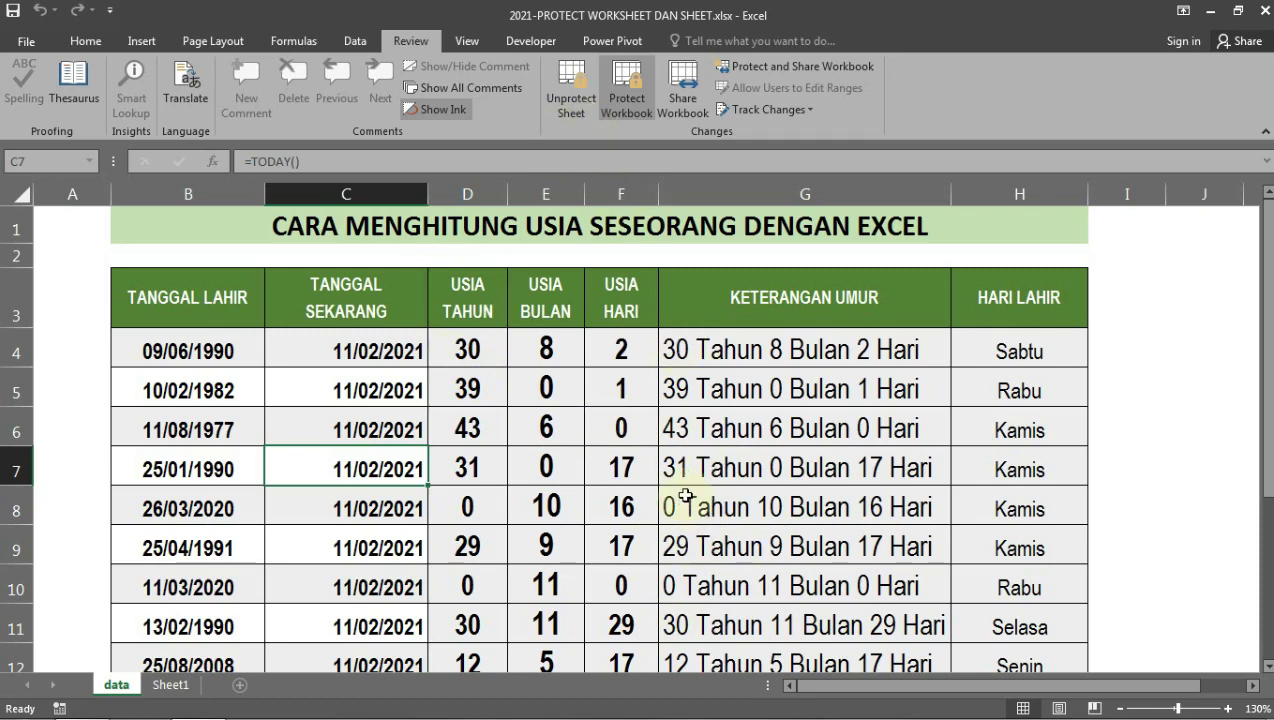
click(673, 467)
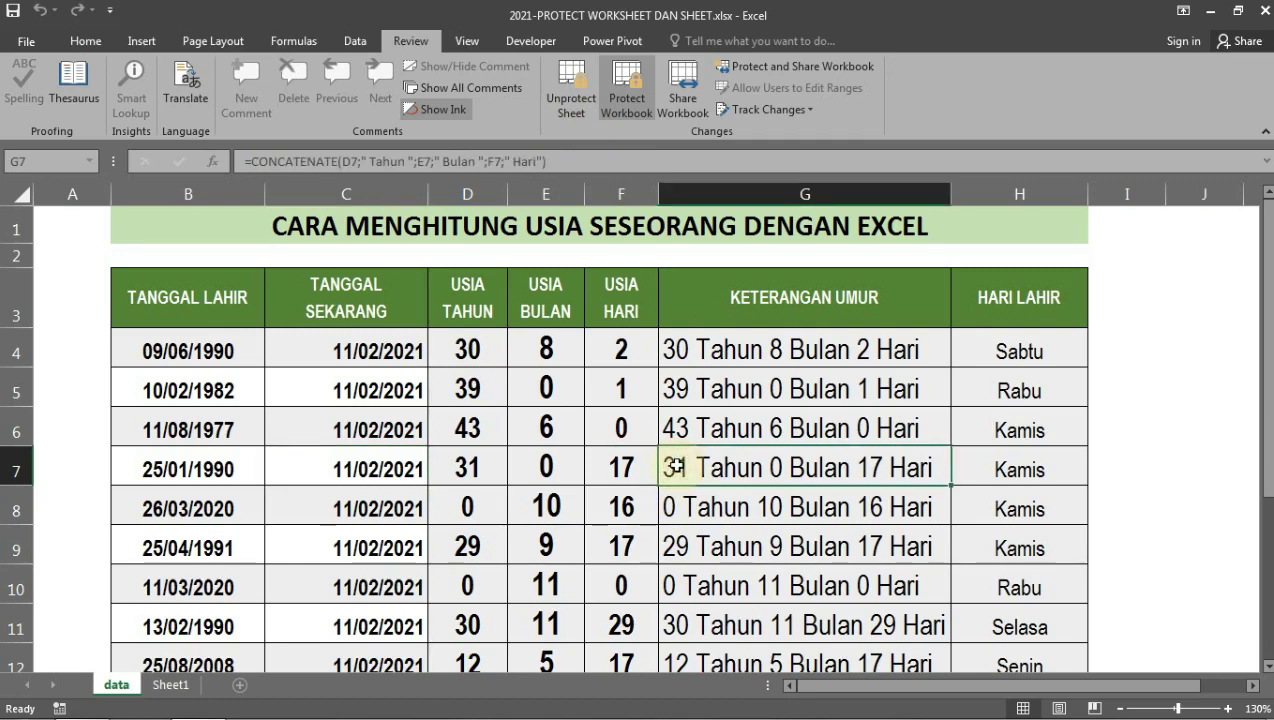
click(615, 497)
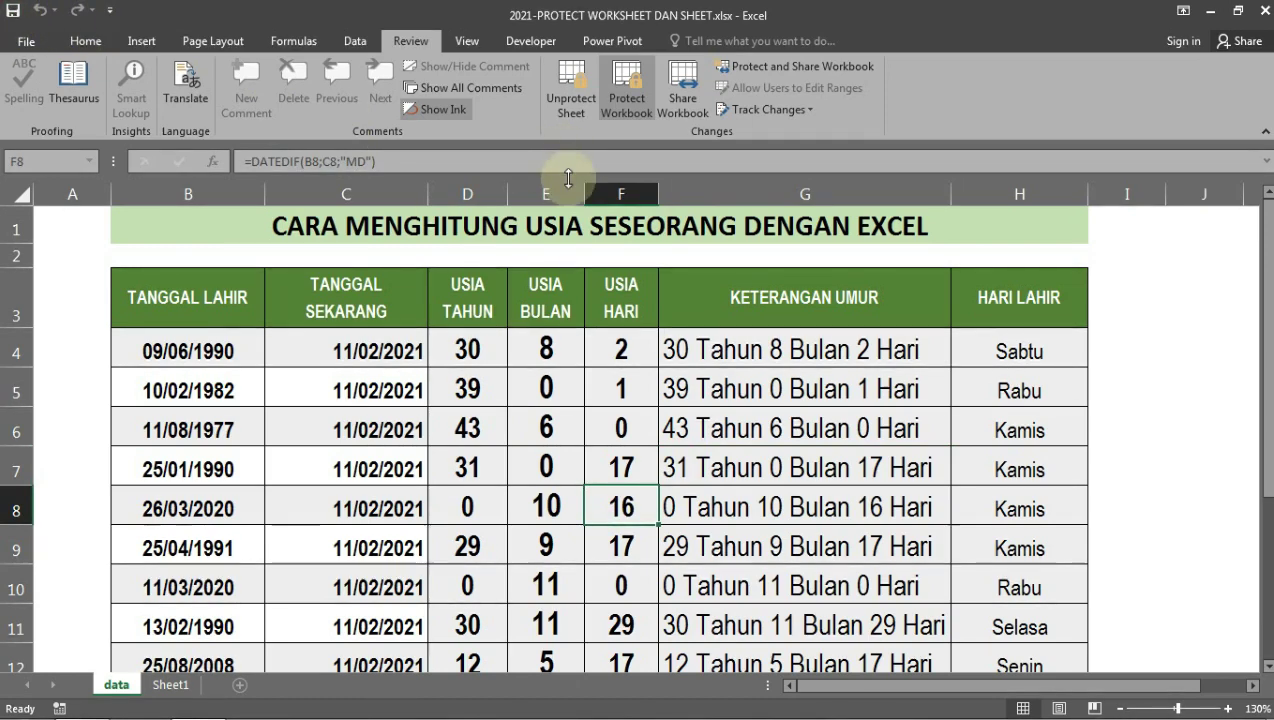
Step: Try editing cells A4 and A5 on the data sheet, dismissing the protected-sheet warnings
double_click(88, 352)
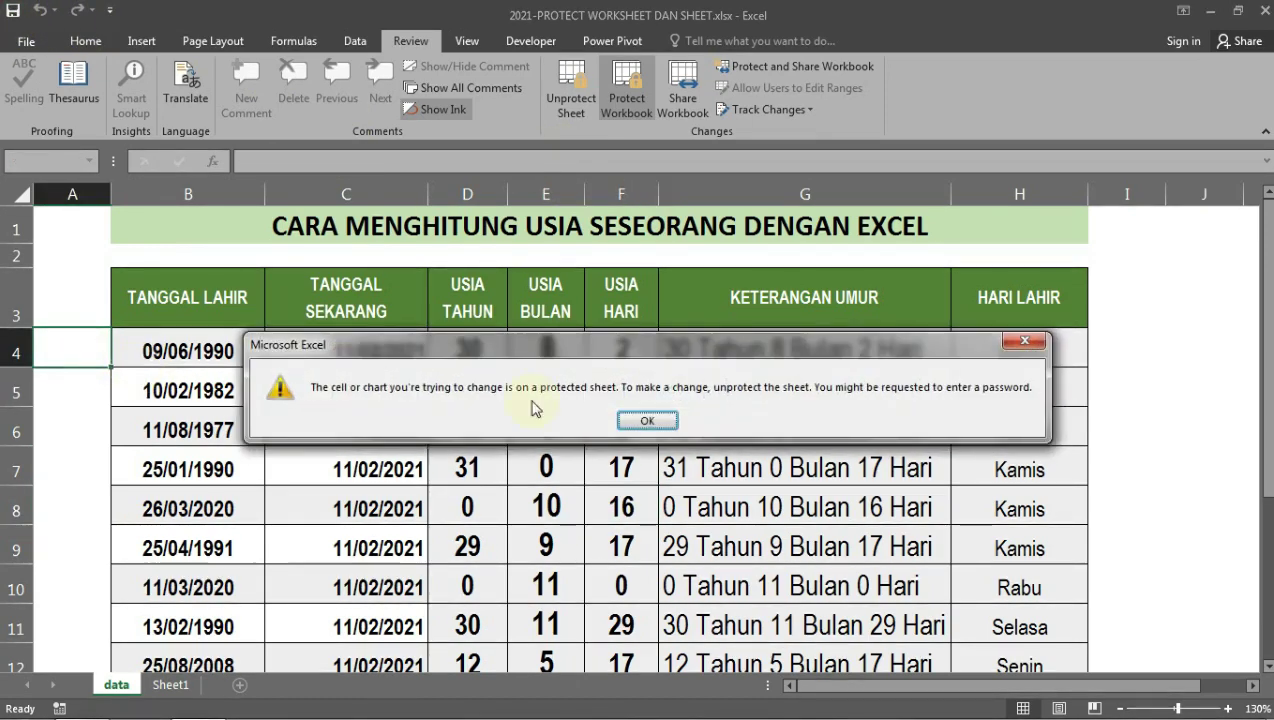
click(635, 418)
click(78, 386)
double_click(78, 386)
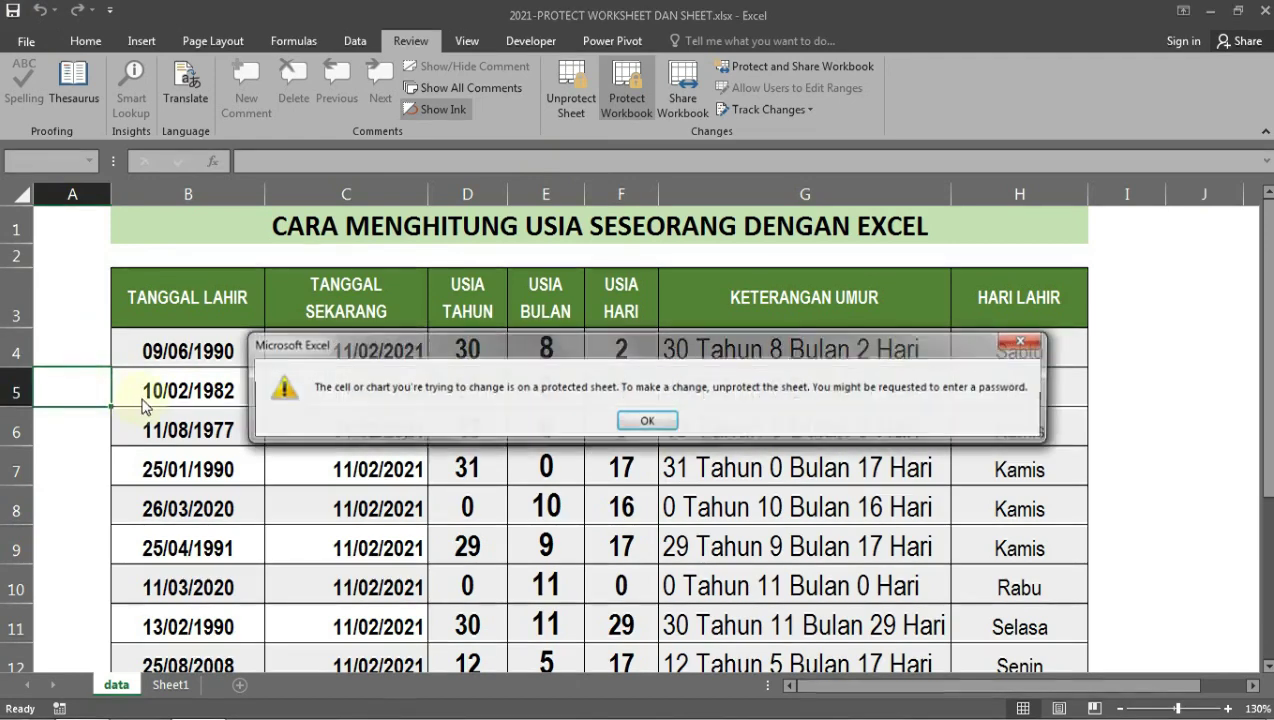
click(651, 421)
Step: Visit Sheet1, check the data sheet tab's Unprotect Sheet option, then close Excel
click(170, 684)
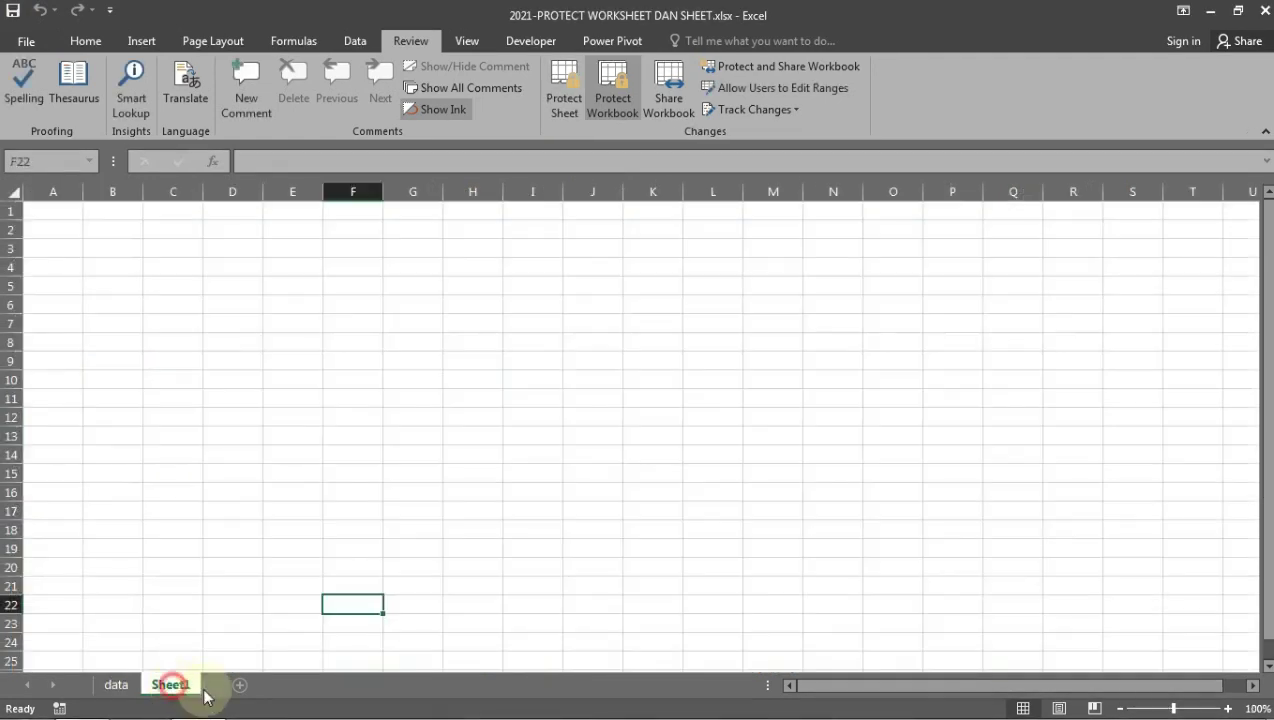
click(255, 318)
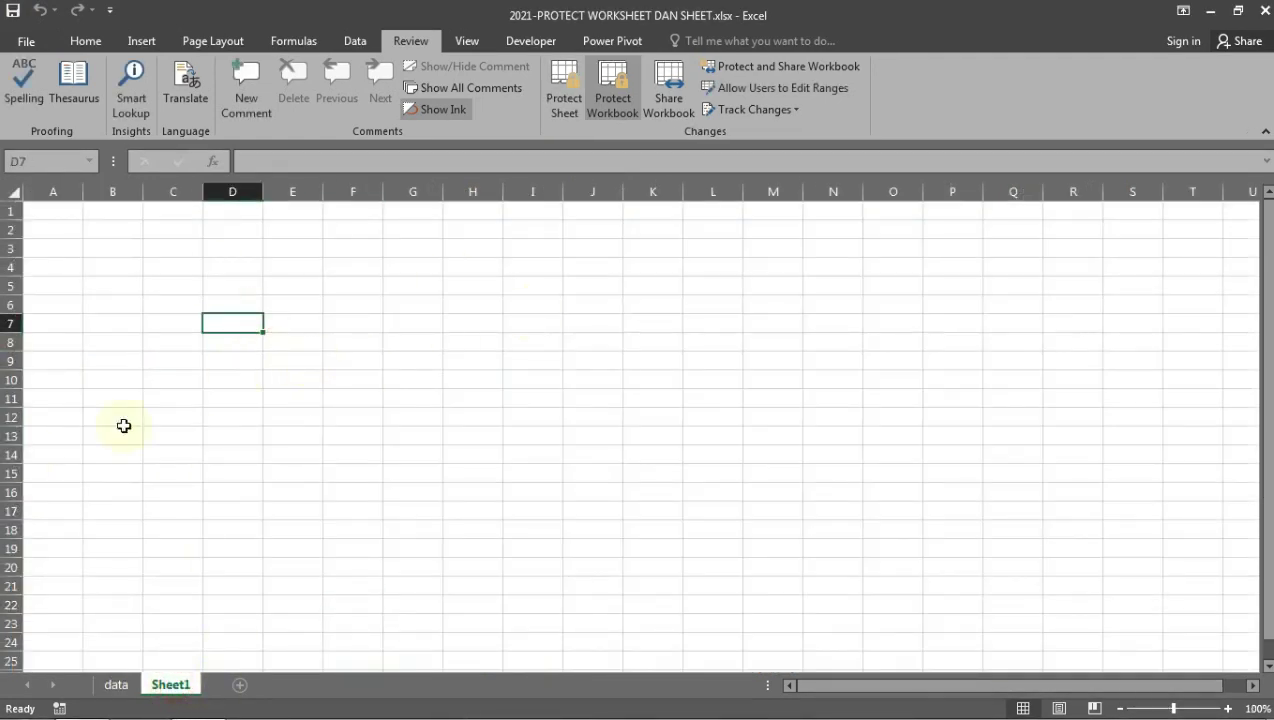
click(241, 686)
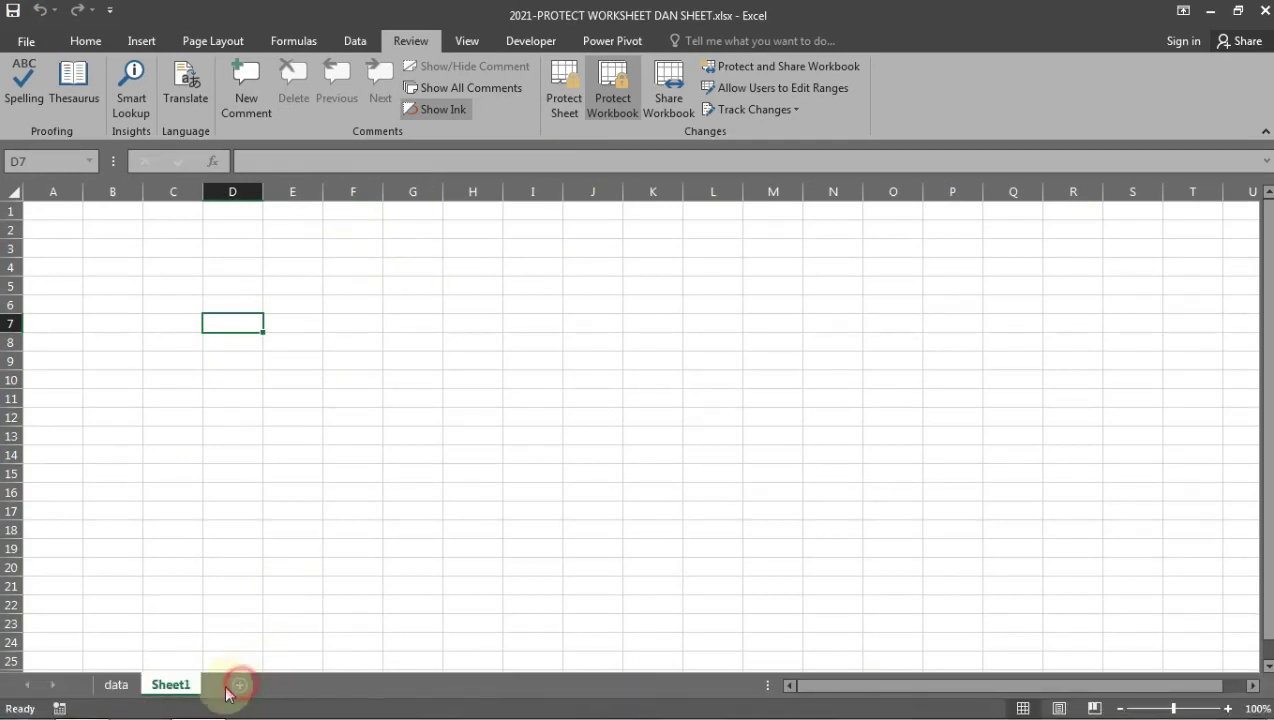
click(116, 685)
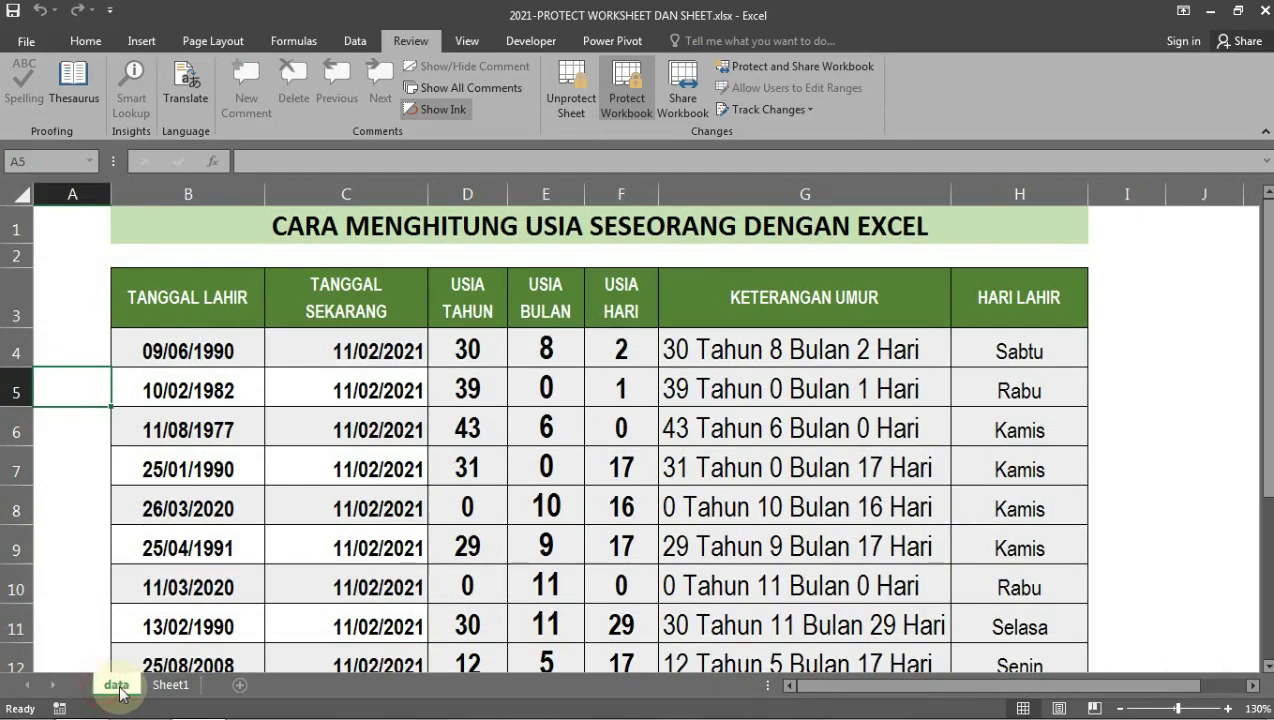
right_click(116, 687)
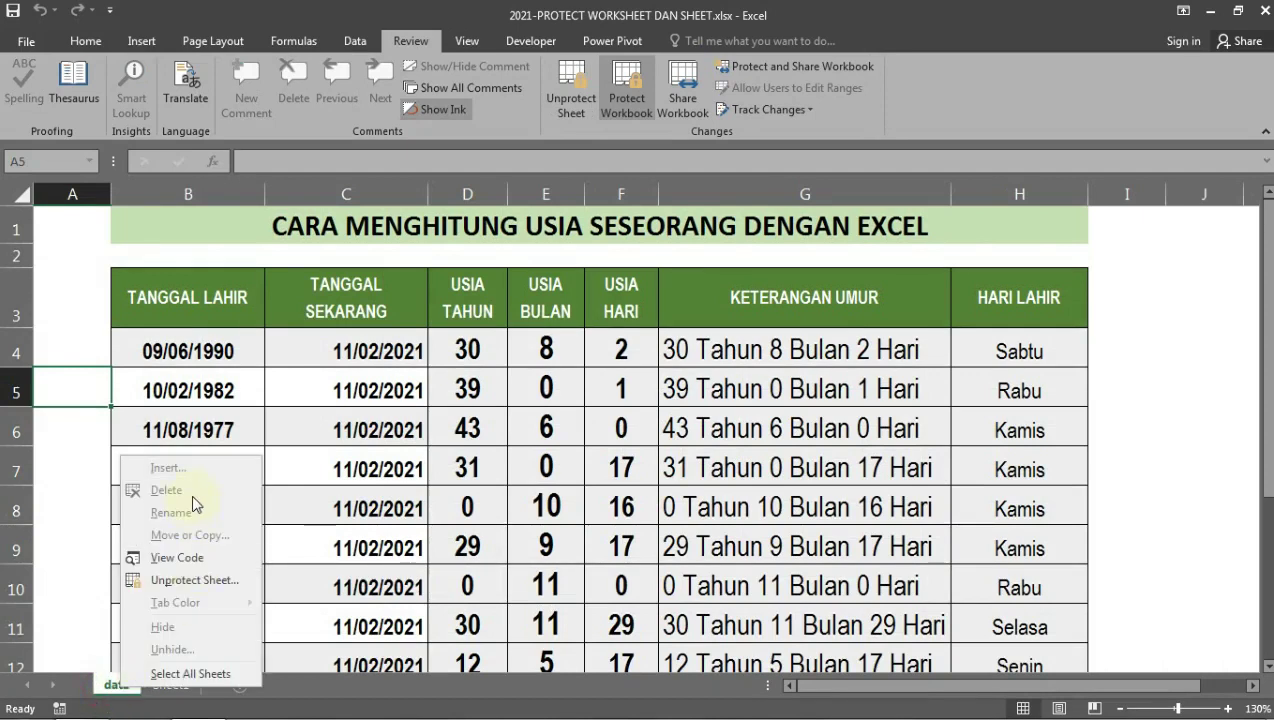
click(76, 585)
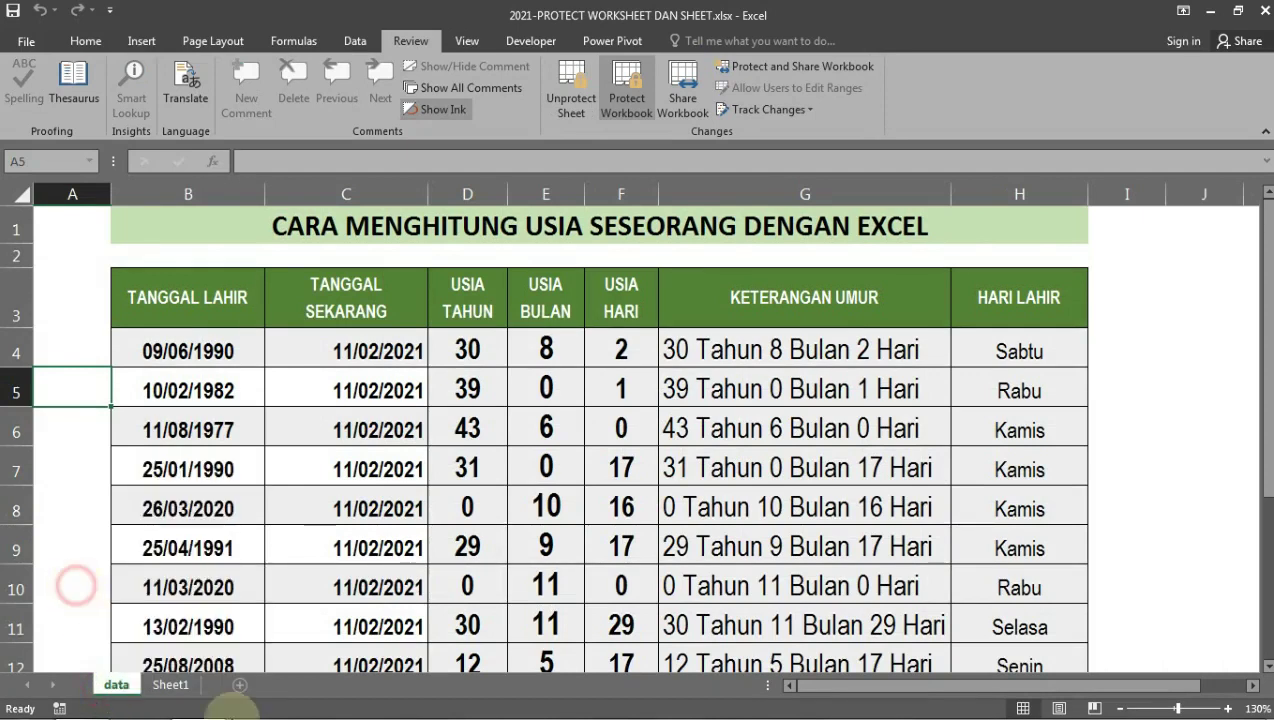
click(1266, 9)
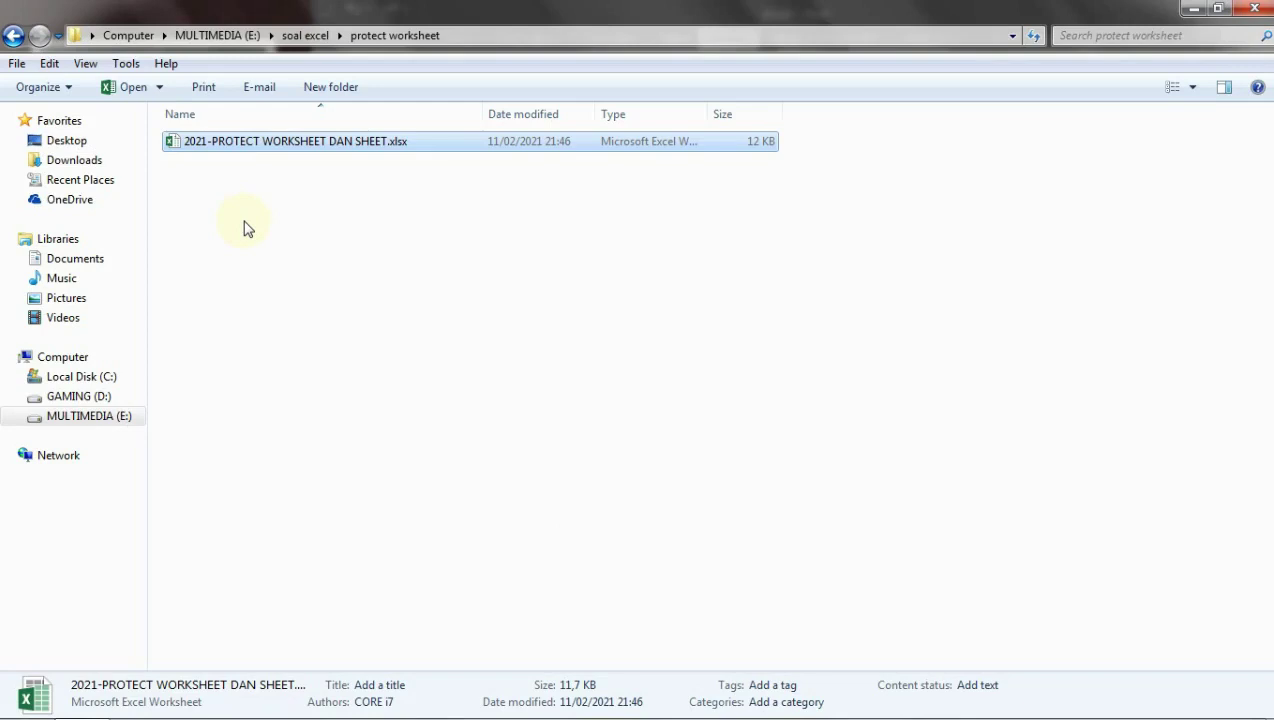
Step: Bring up the xlsx workbook's context menu with its 7-Zip archive options
click(358, 150)
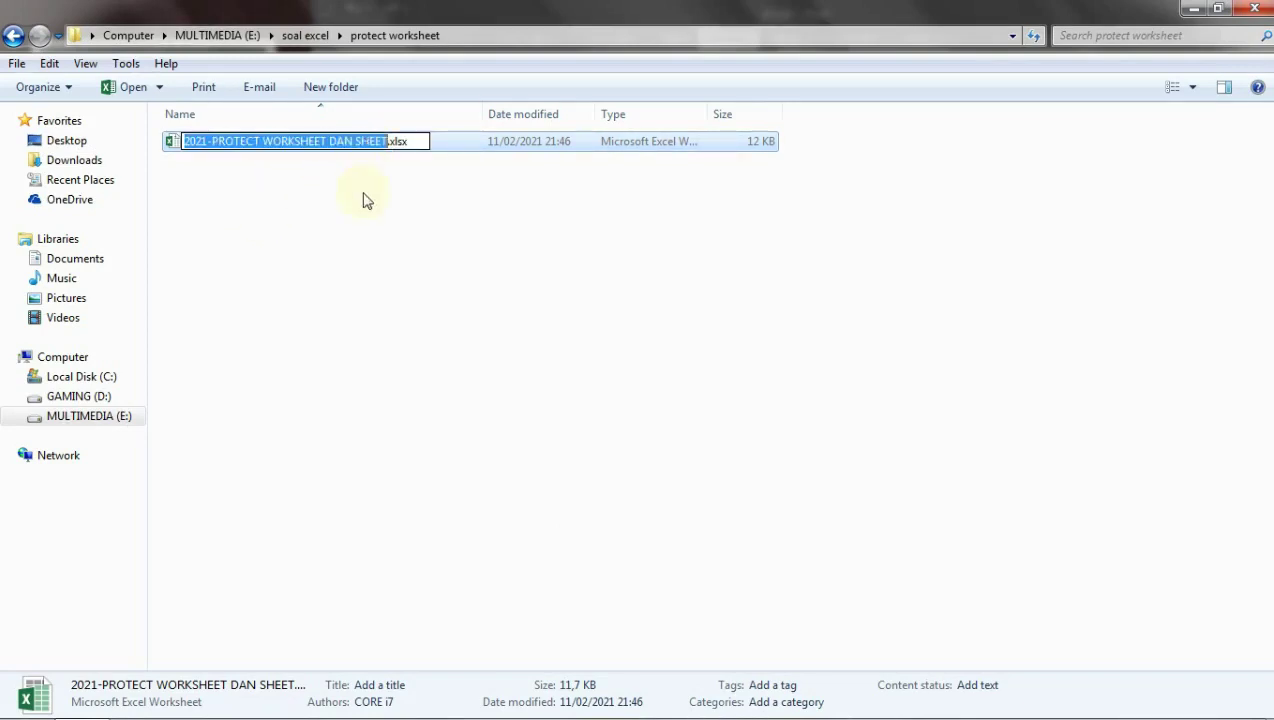
click(364, 197)
click(376, 145)
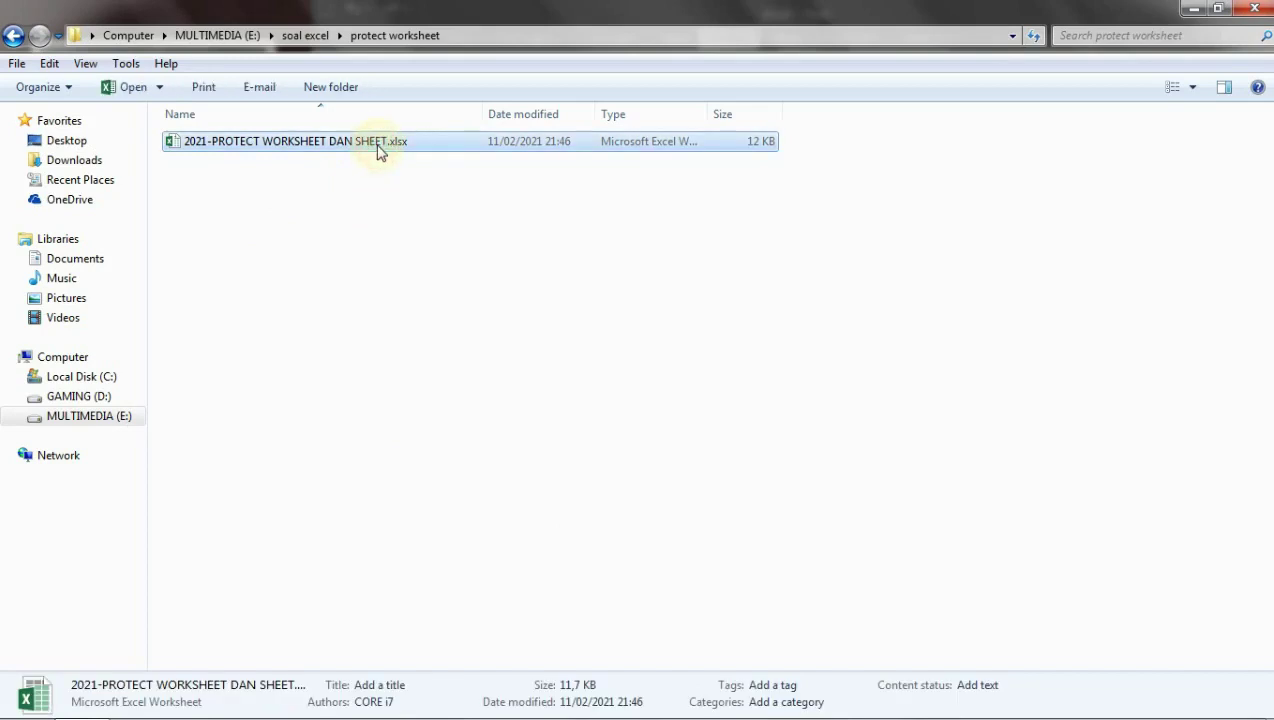
right_click(378, 151)
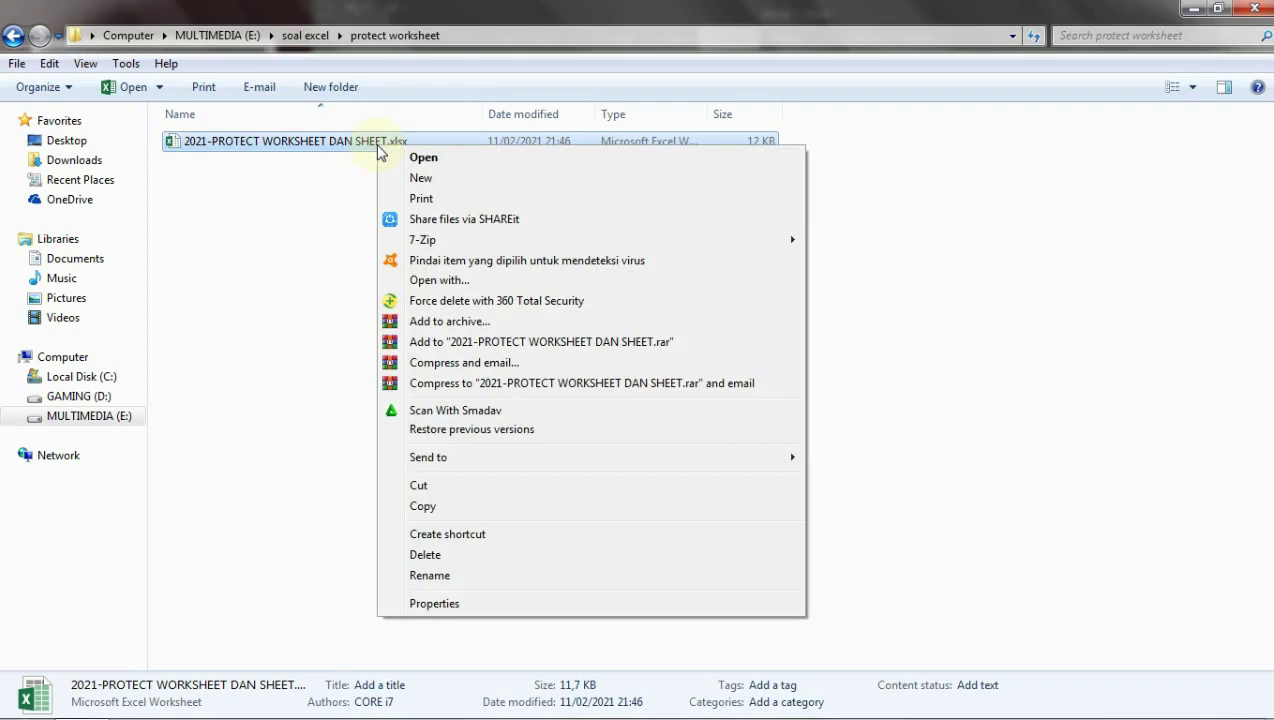
mouse_move(483, 247)
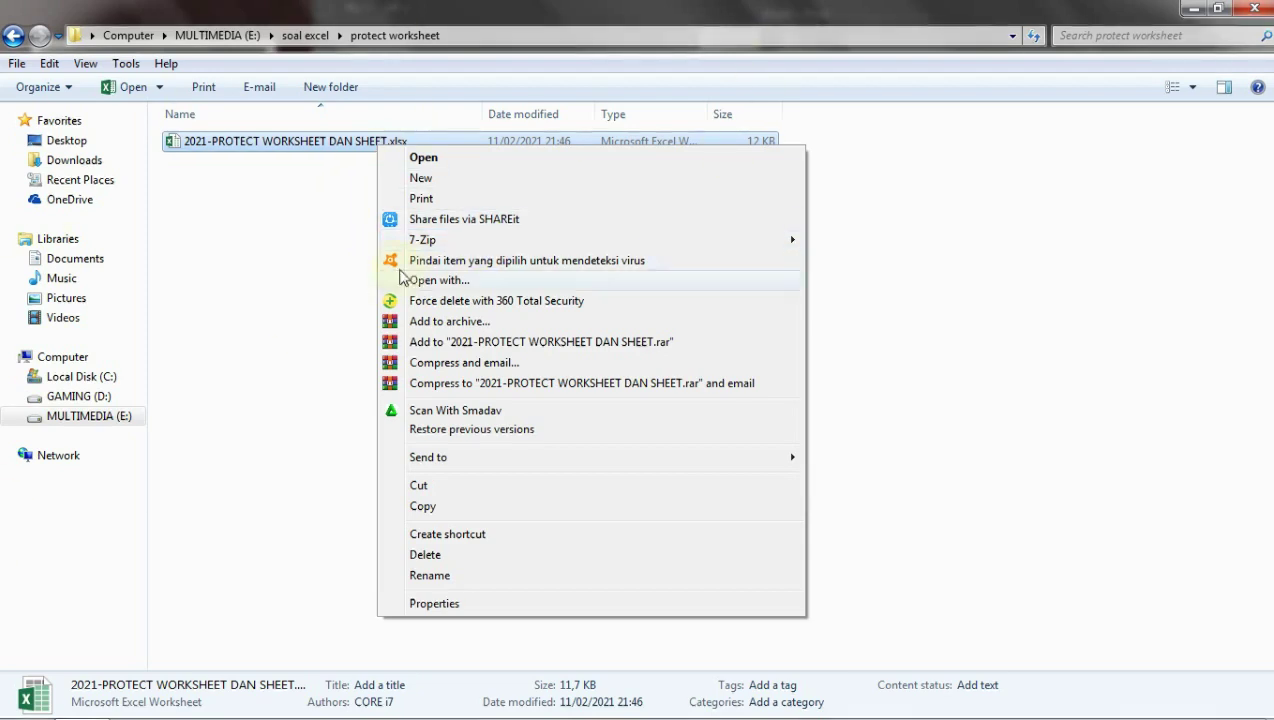
mouse_move(430, 250)
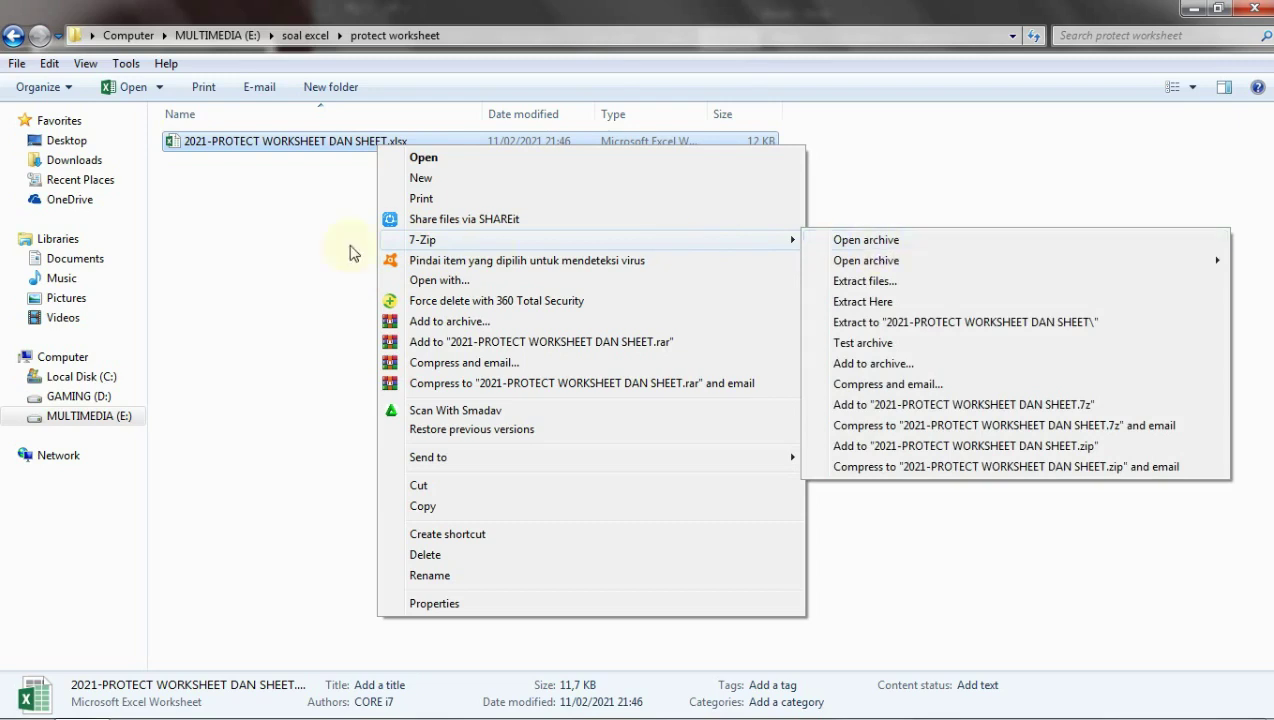
click(273, 235)
click(396, 145)
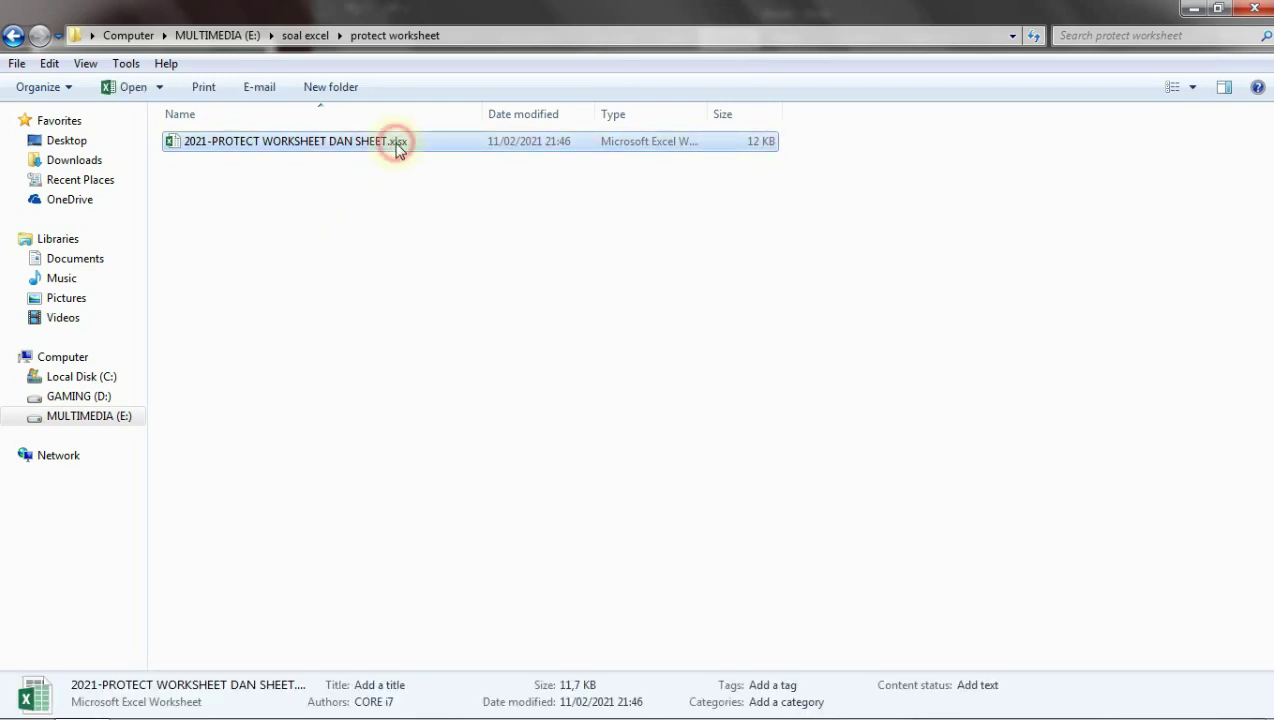
right_click(398, 145)
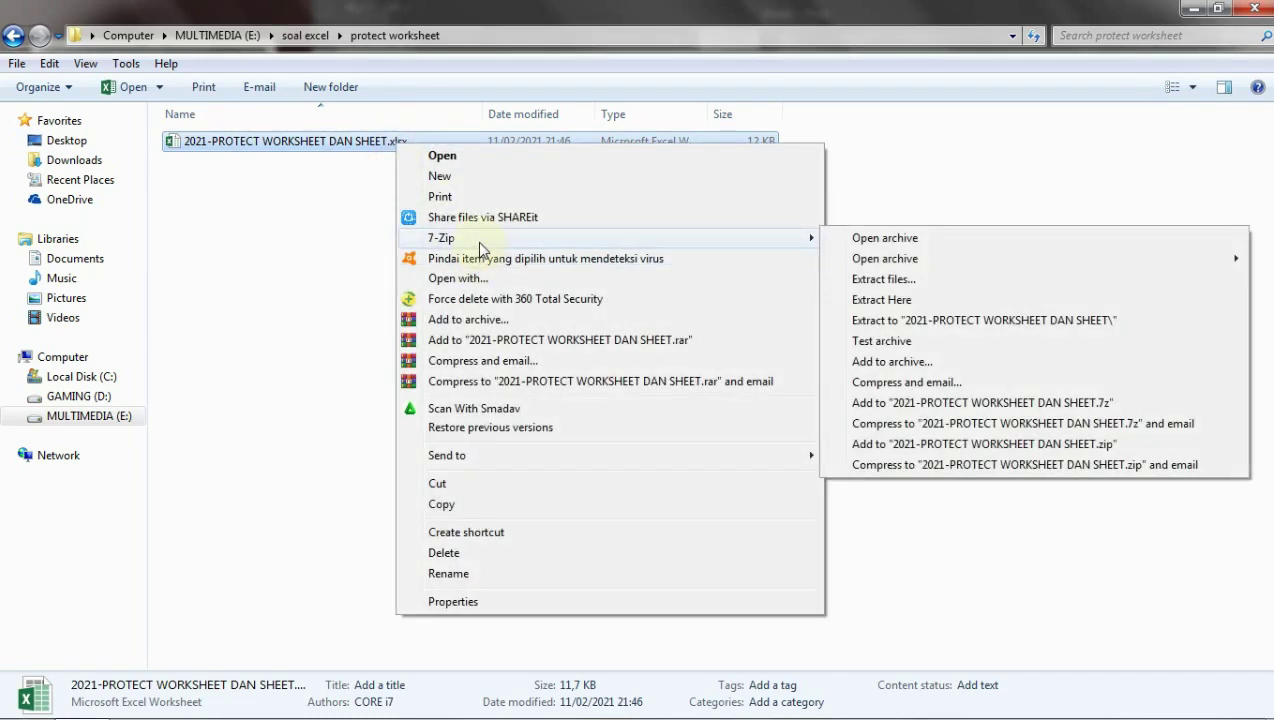
Step: Open the xlsx as an archive in 7-Zip and enter its xl folder
click(898, 240)
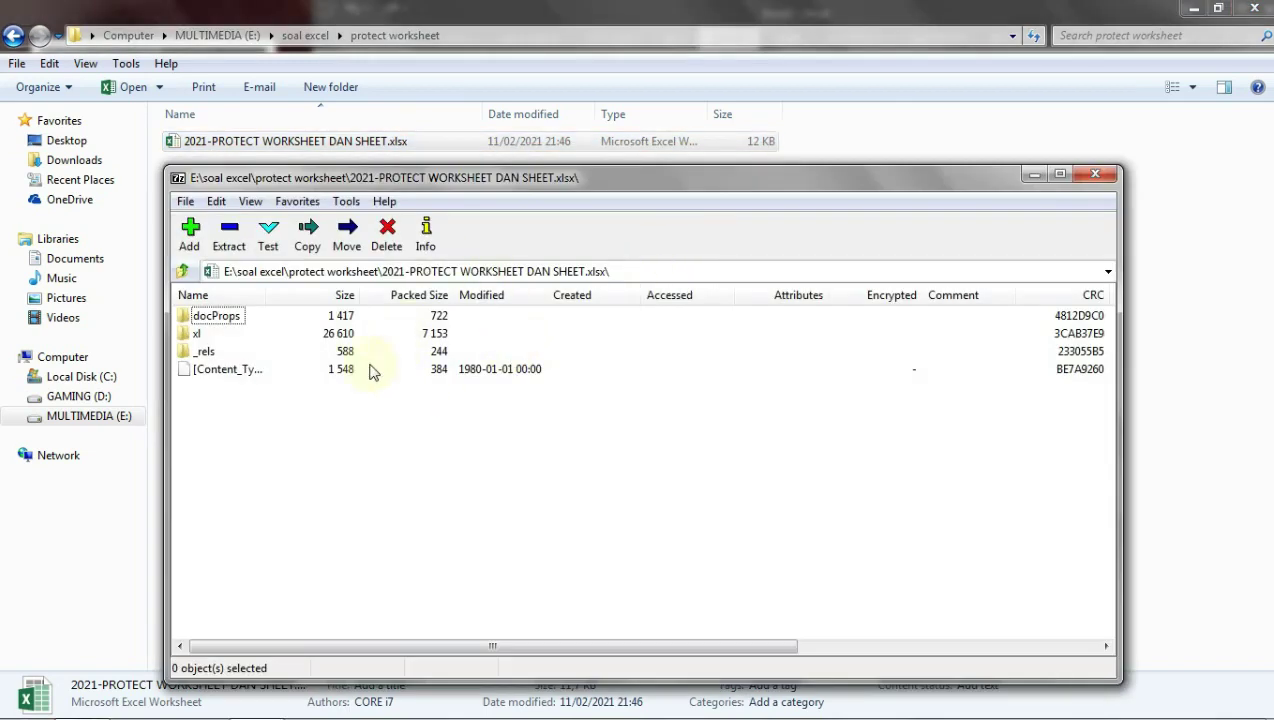
click(1061, 177)
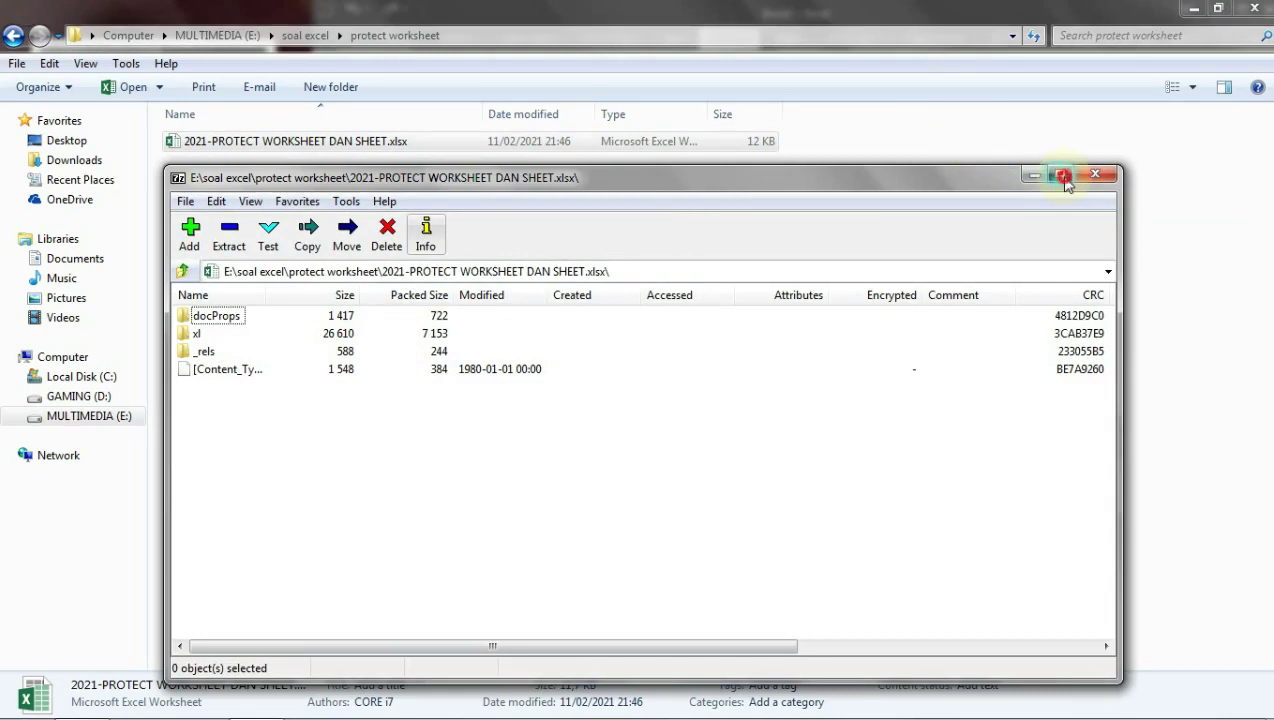
click(1218, 8)
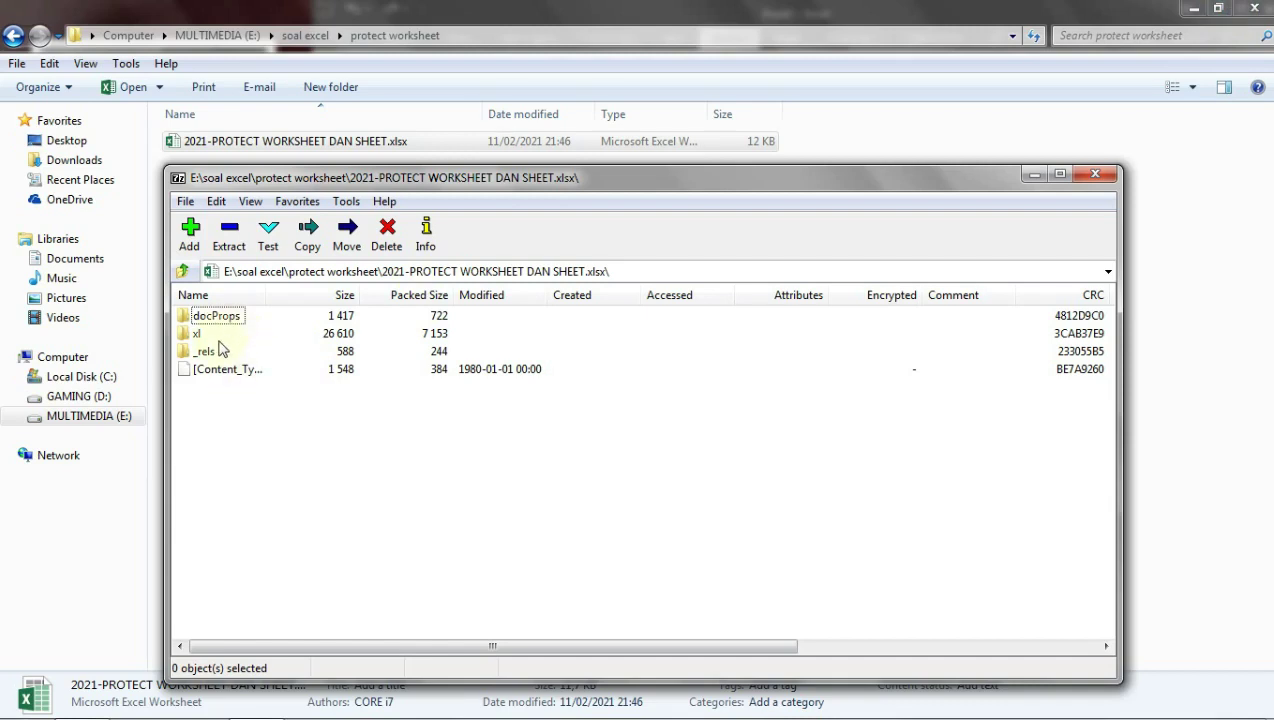
click(196, 334)
double_click(195, 339)
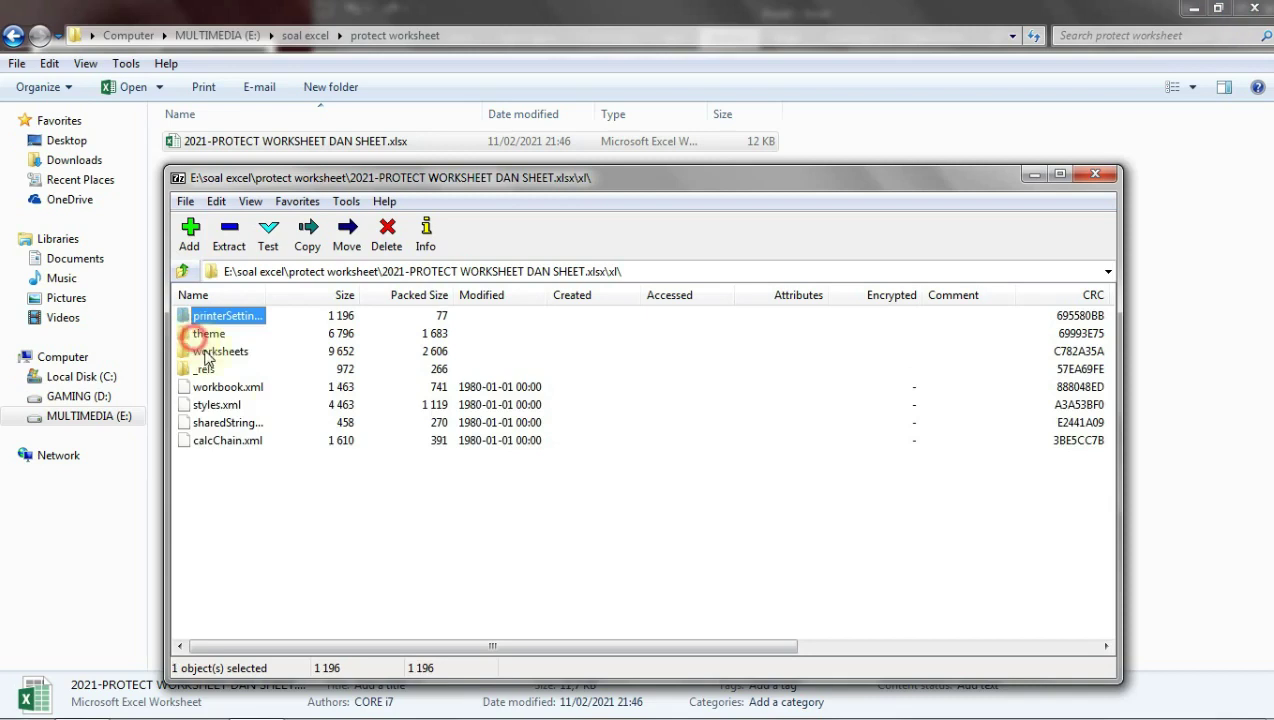
Step: Edit workbook.xml in a maximized Notepad window
click(250, 390)
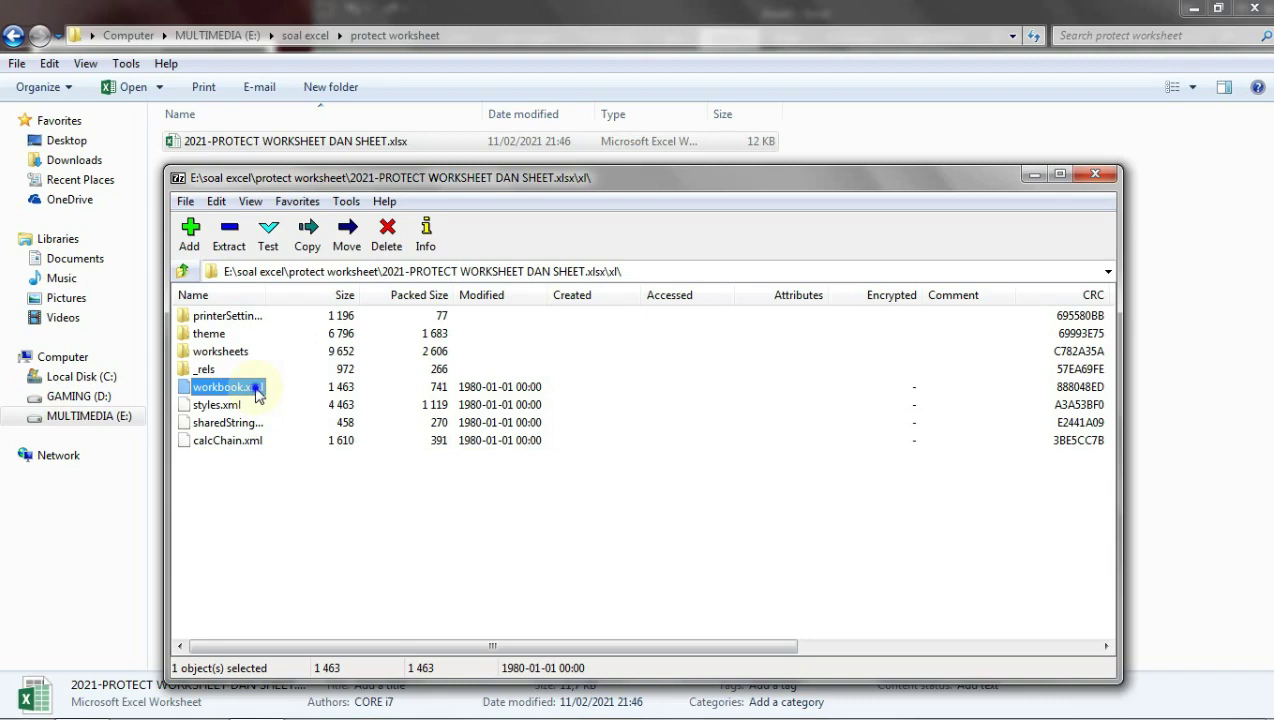
right_click(256, 392)
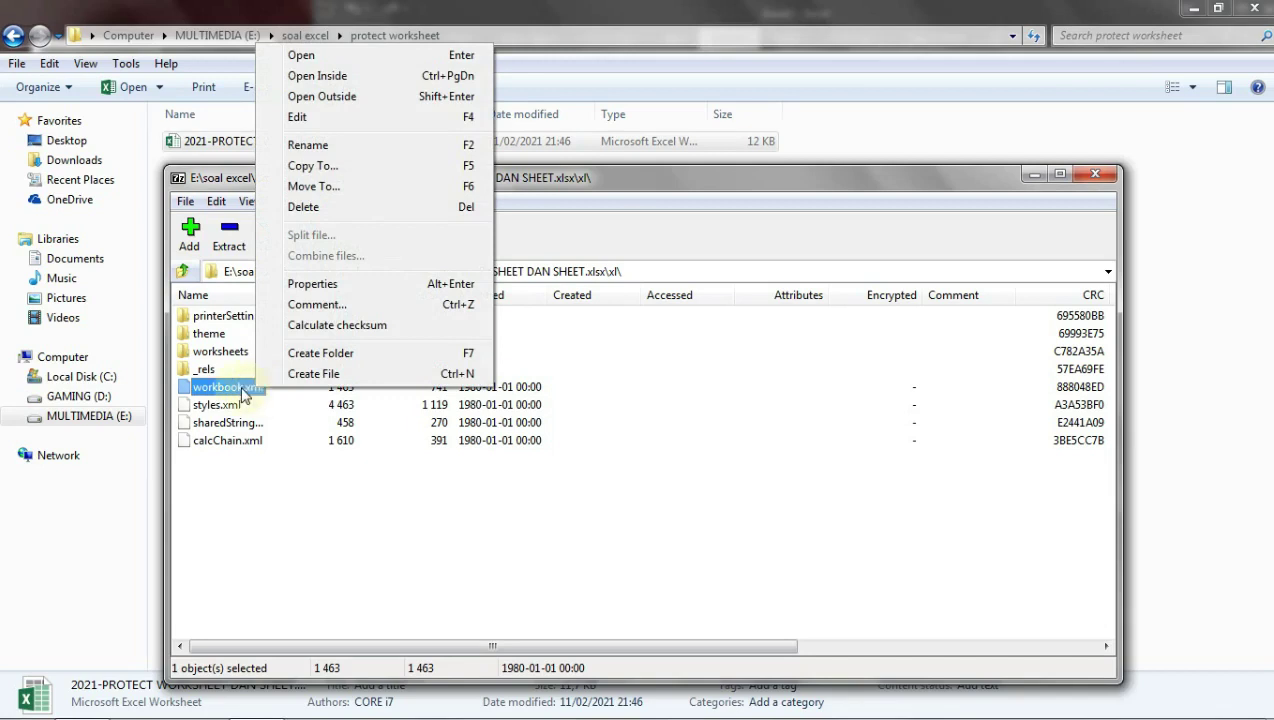
click(305, 117)
click(608, 121)
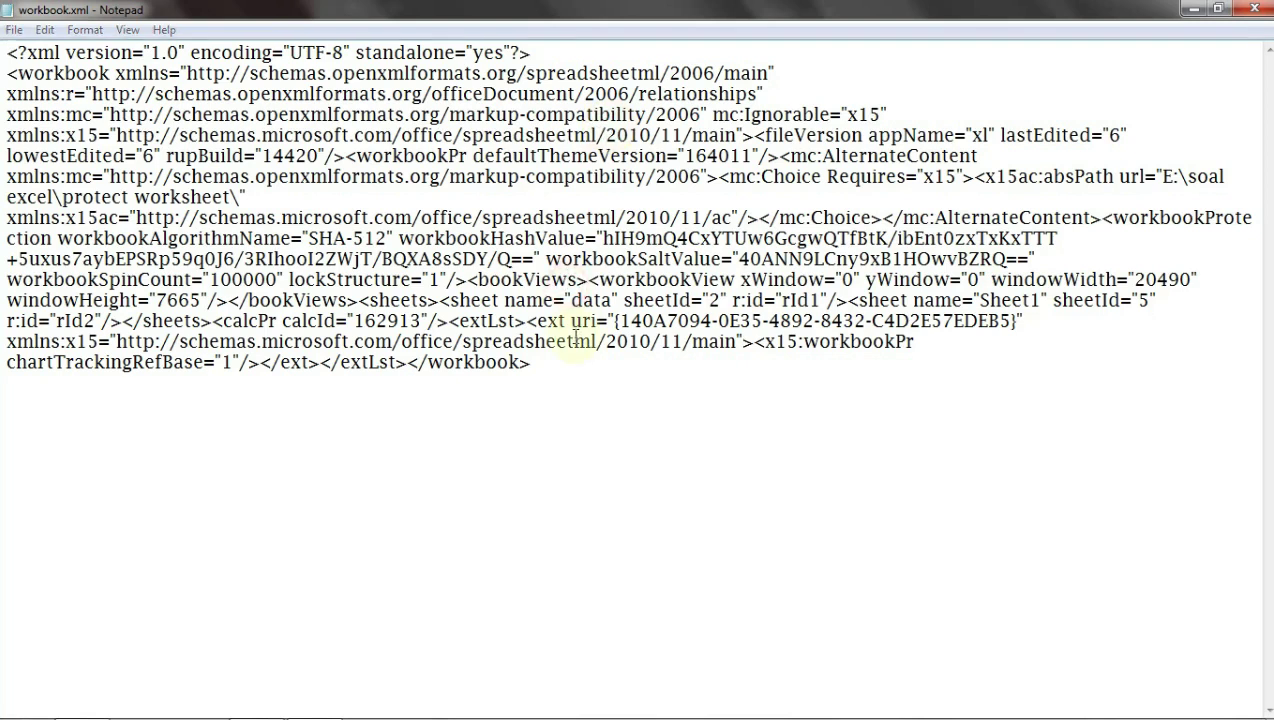
Step: Search workbook.xml upward for 'protec' to locate the workbookProtection element
key(ctrl+f)
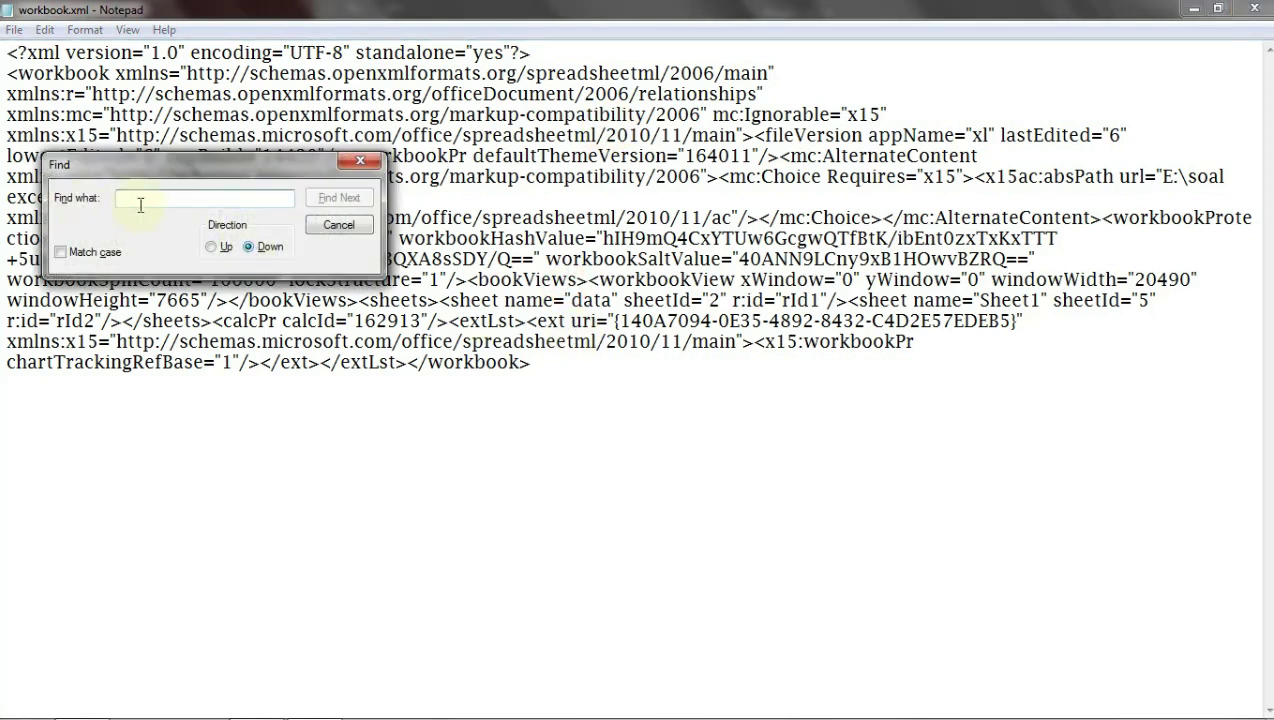
click(338, 224)
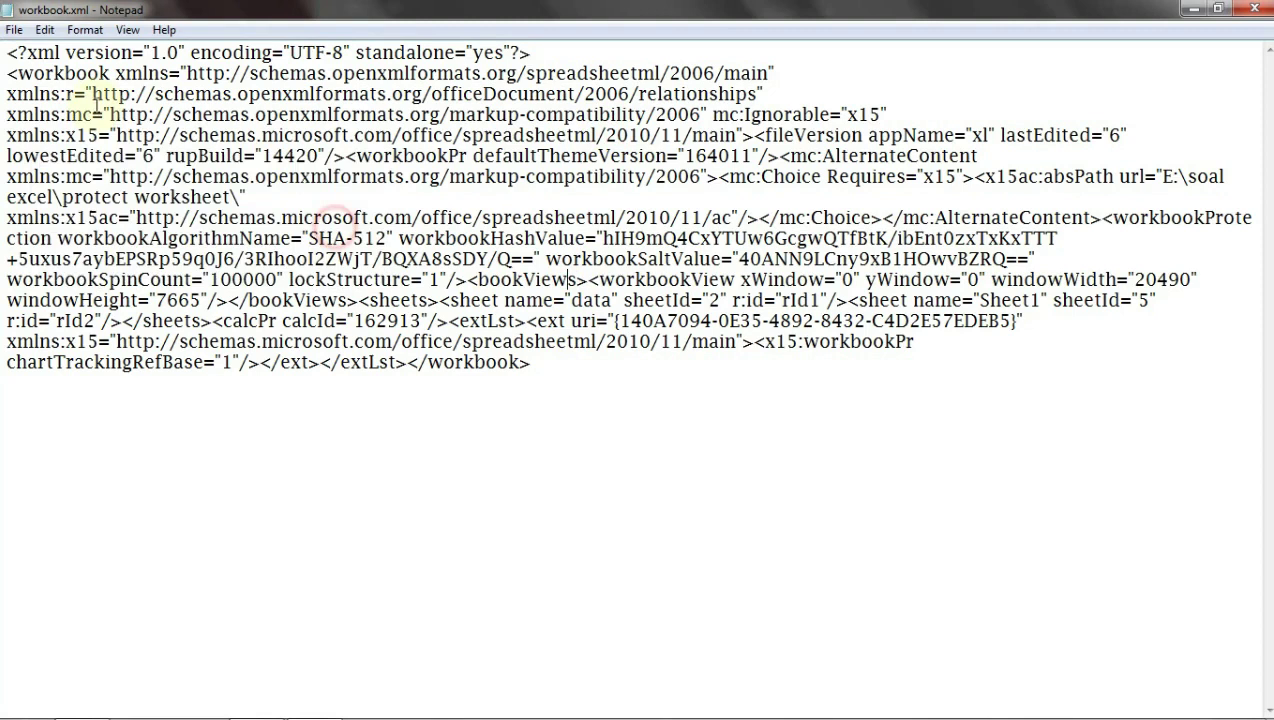
click(20, 30)
mouse_move(43, 36)
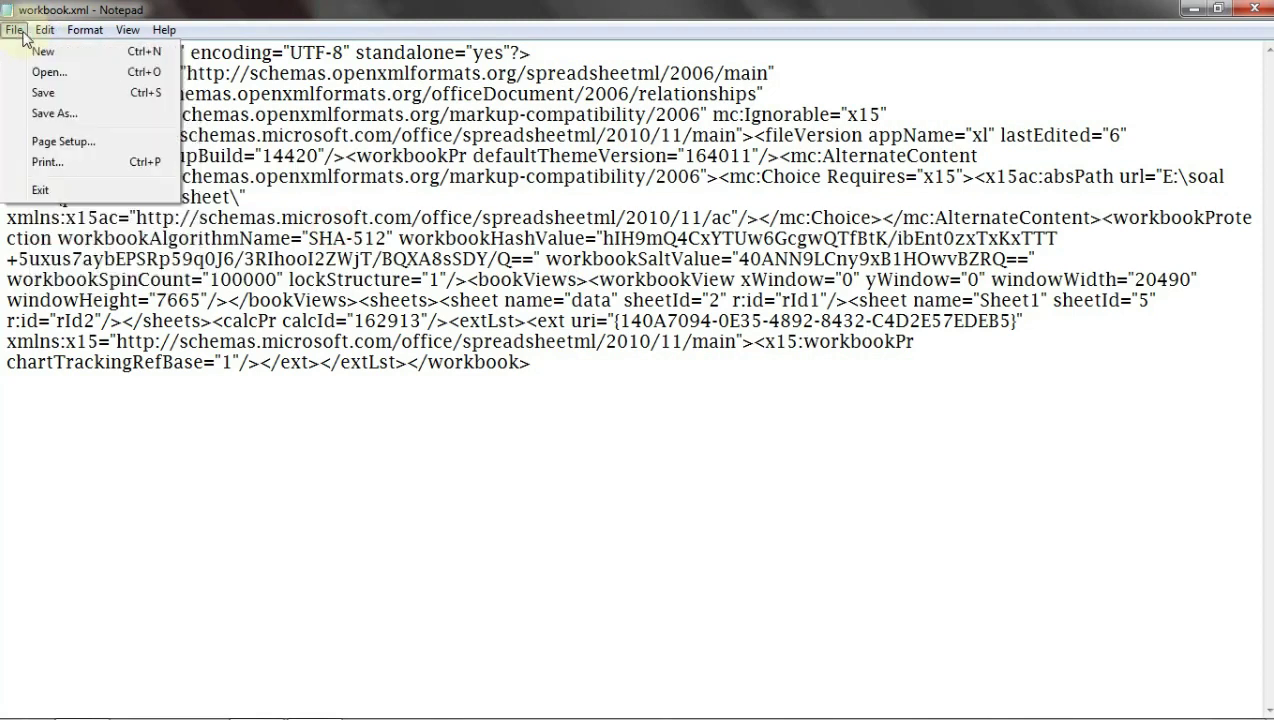
click(97, 172)
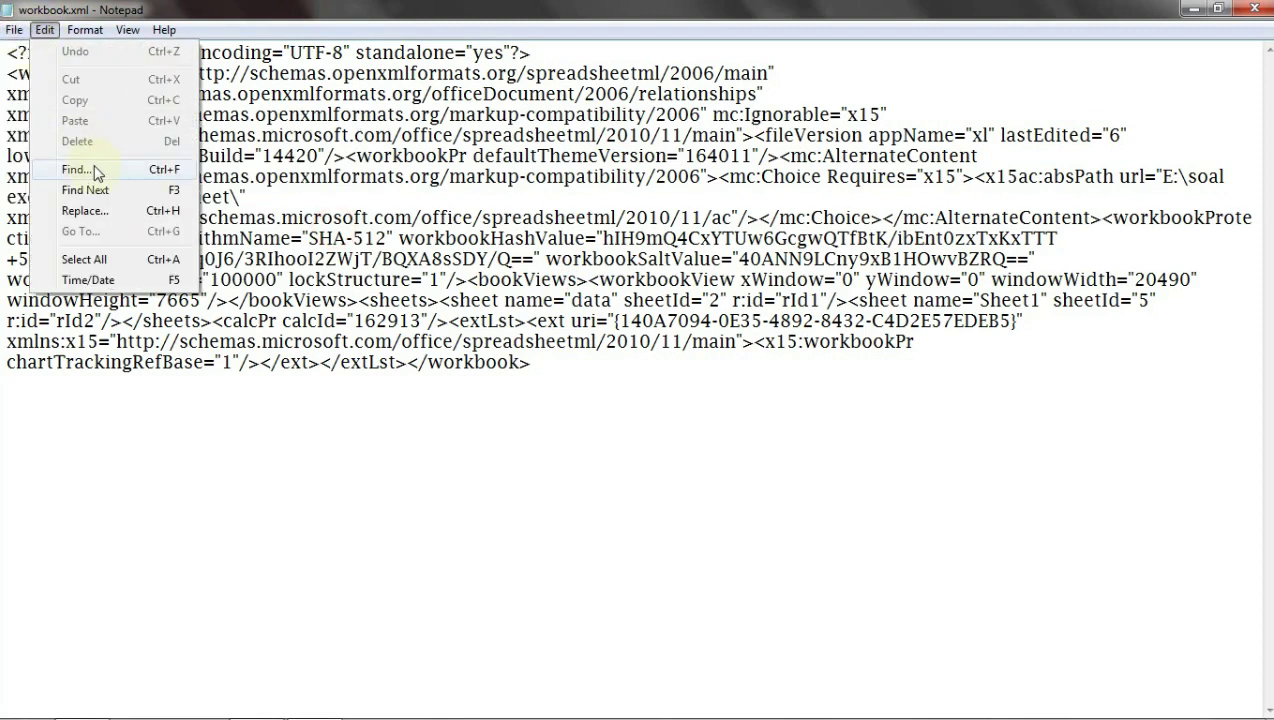
click(94, 172)
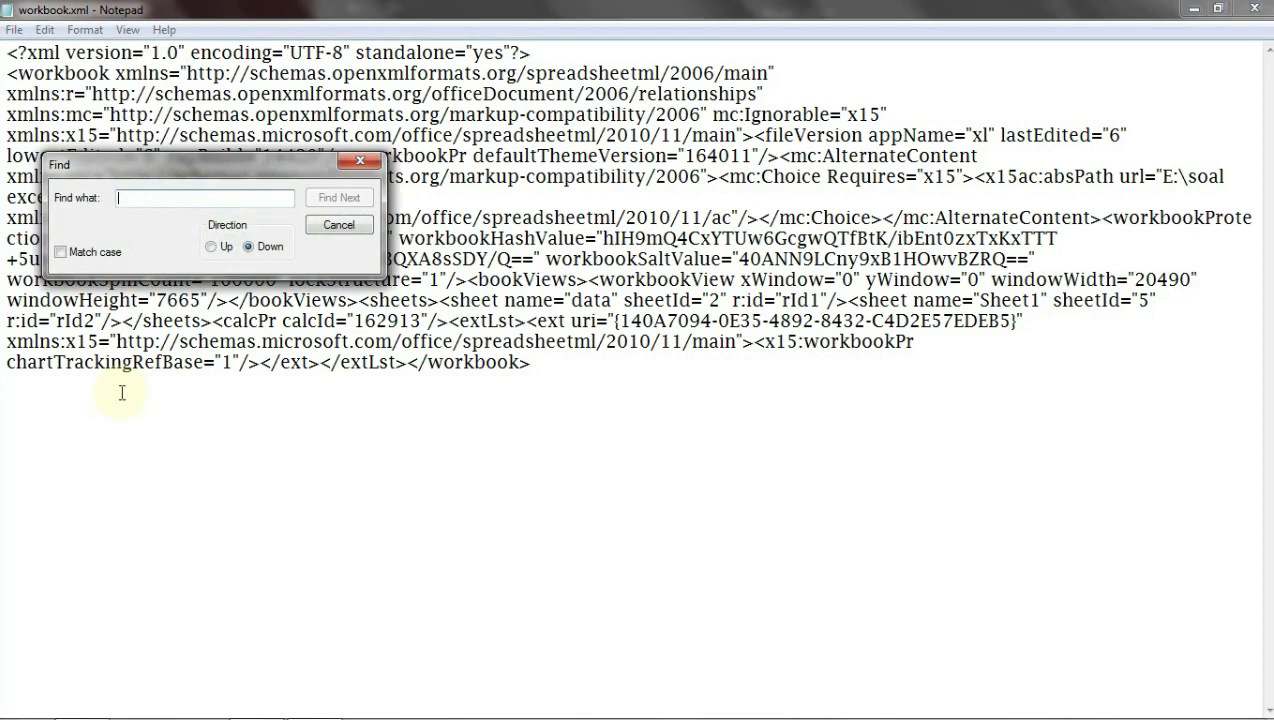
click(226, 247)
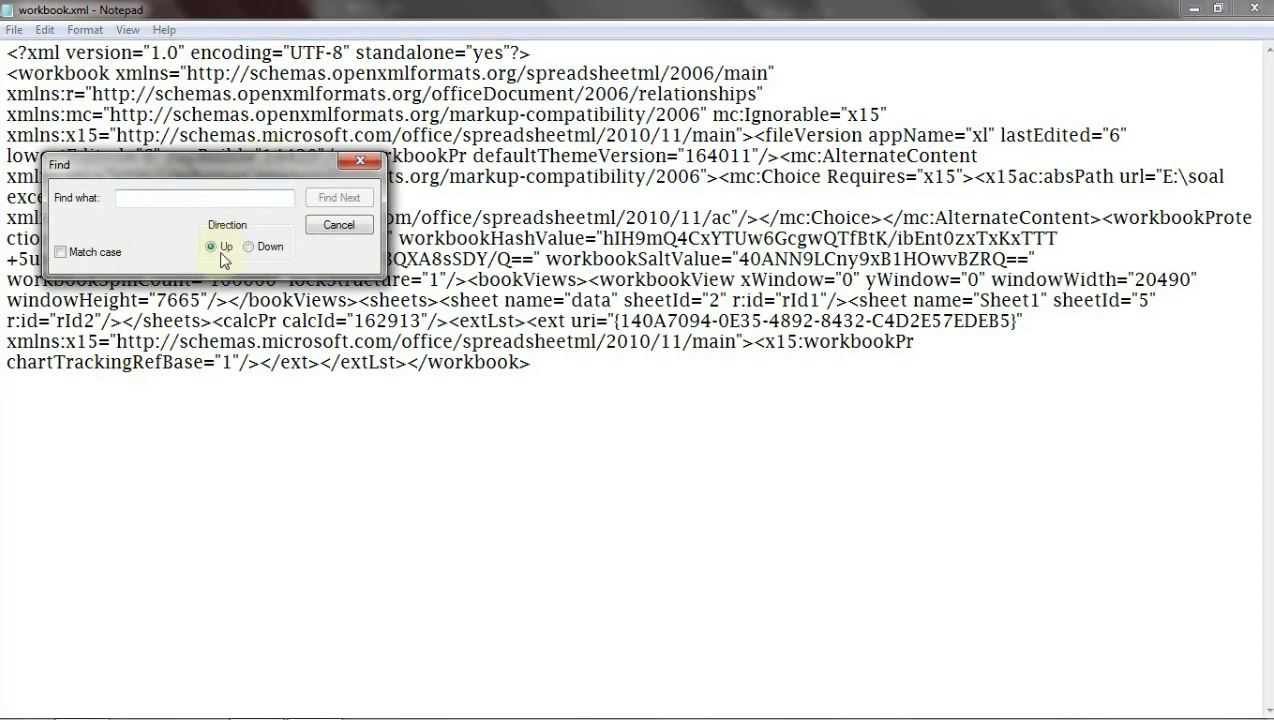
click(222, 198)
text(protec)
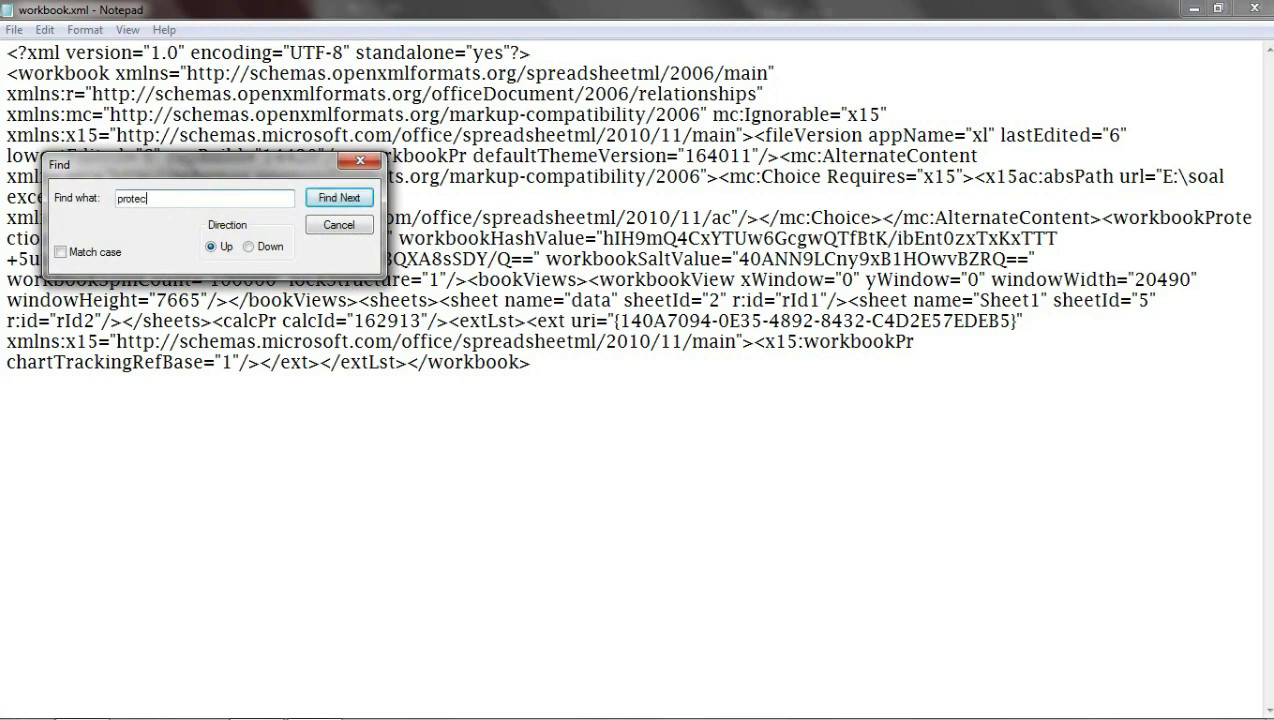
key(Return)
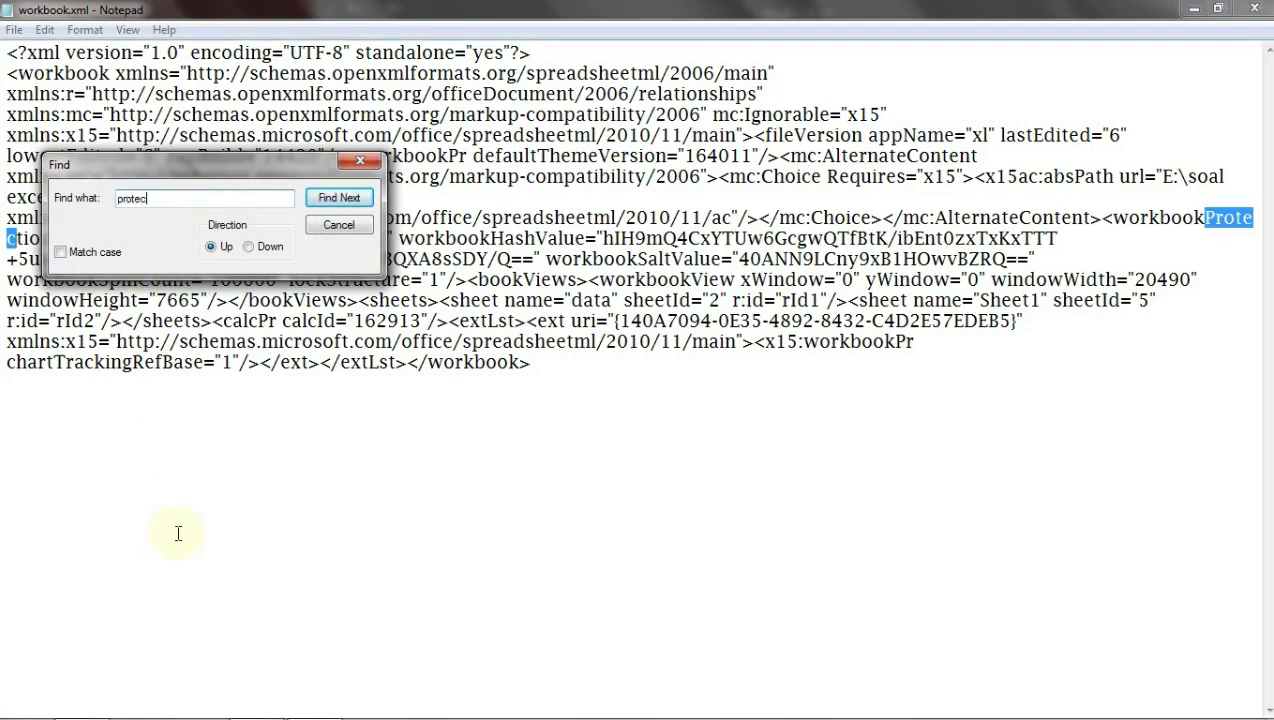
click(338, 224)
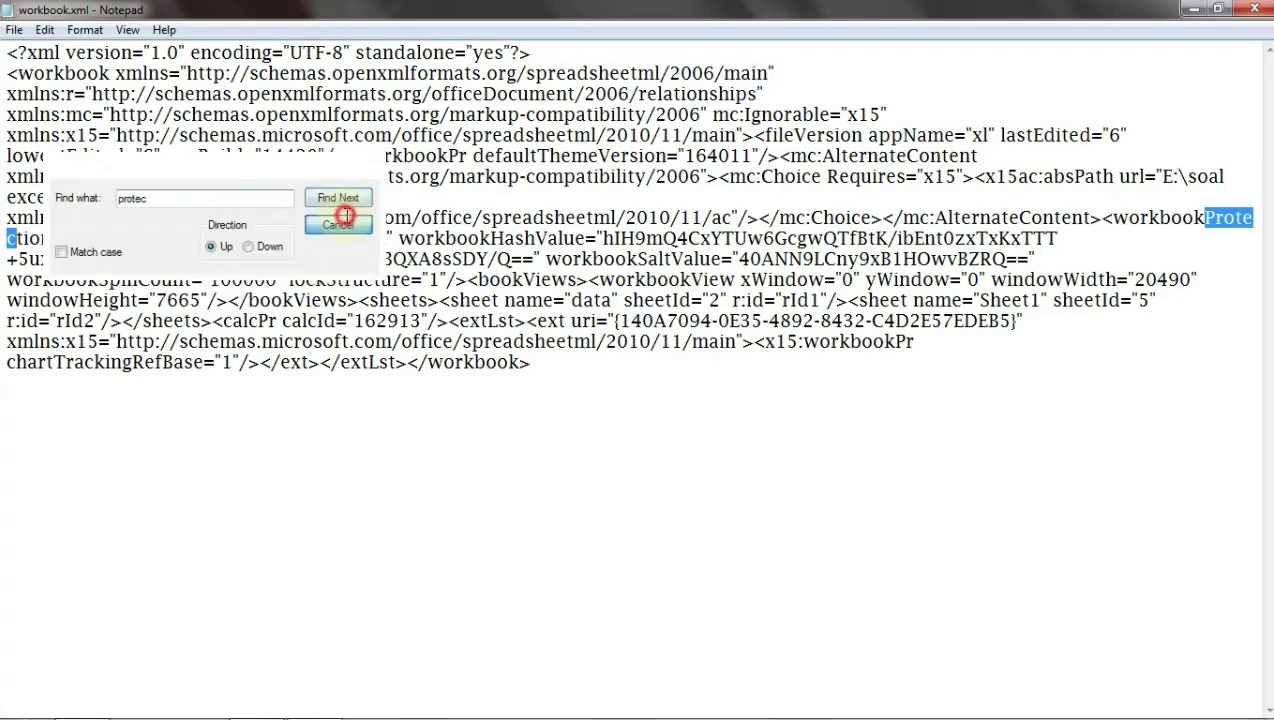
Step: Select the whole <workbookProtection … lockStructure="1"/> tag in workbook.xml and delete it
click(1106, 217)
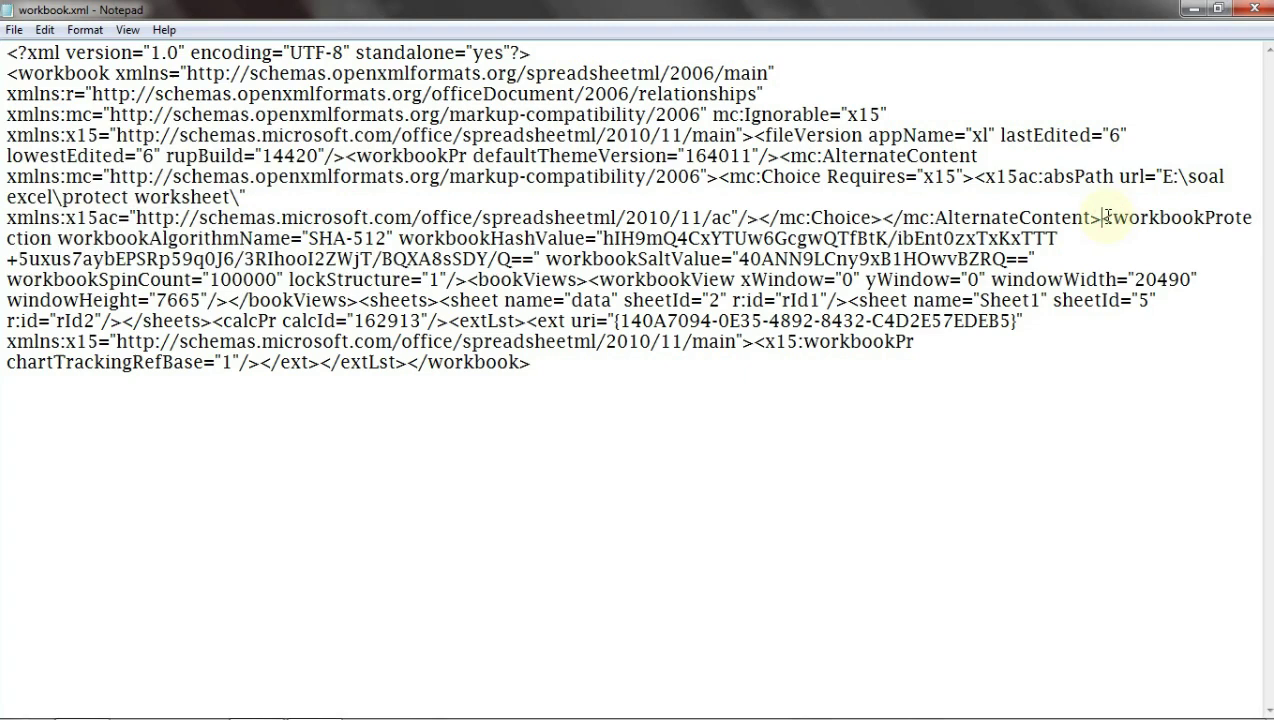
mouse_move(1106, 217)
mouse_down()
mouse_move(2, 238)
mouse_move(96, 259)
mouse_move(803, 244)
mouse_move(537, 259)
mouse_up()
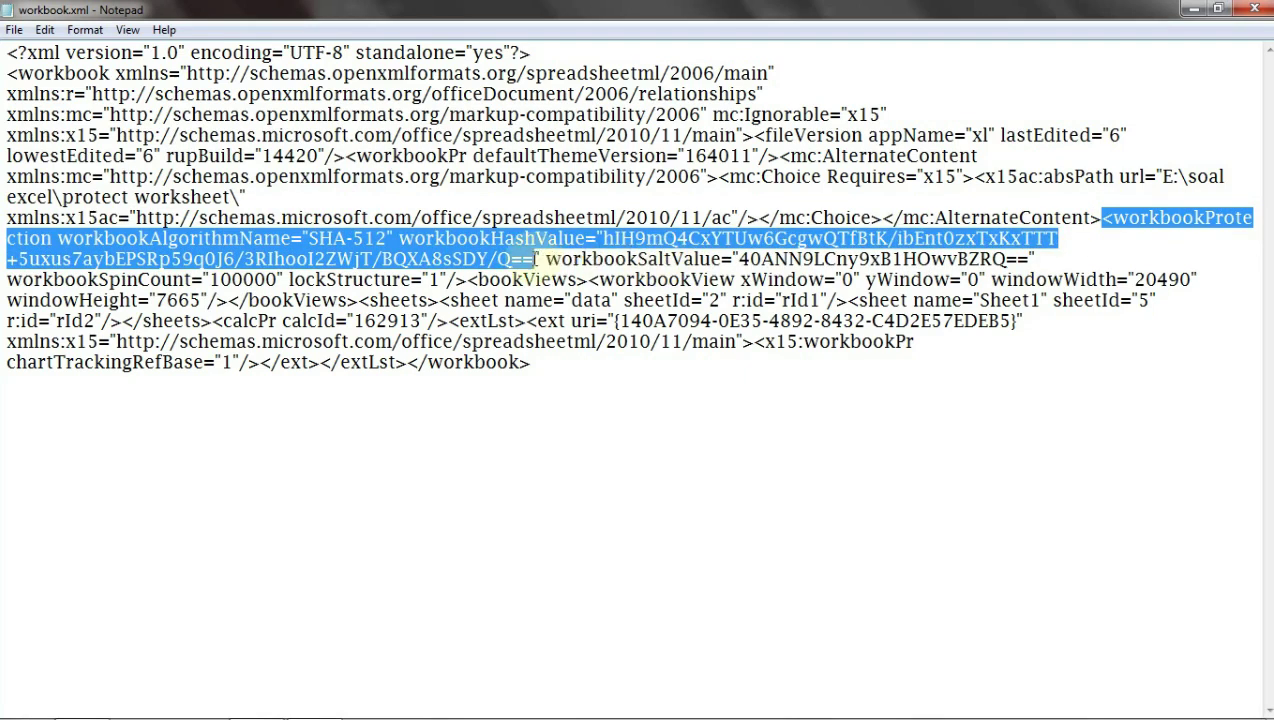
mouse_move(537, 259)
mouse_down()
mouse_move(430, 264)
mouse_move(467, 280)
mouse_up()
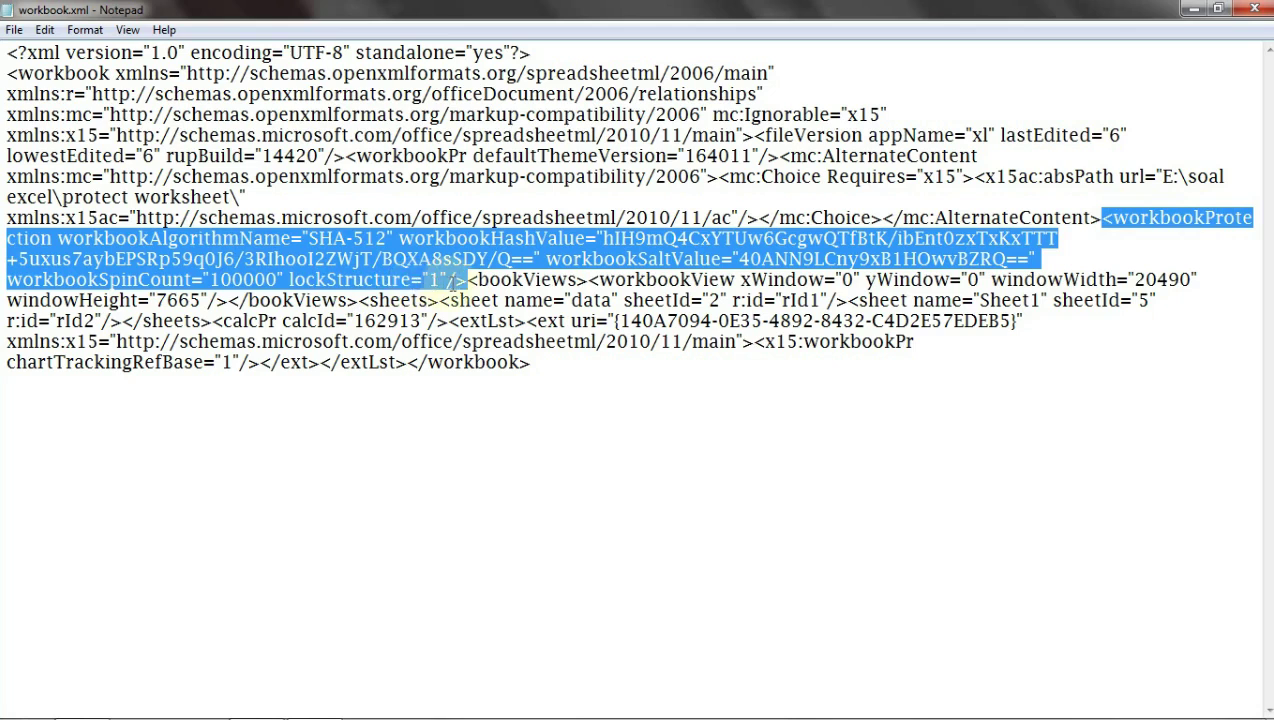
key(Delete)
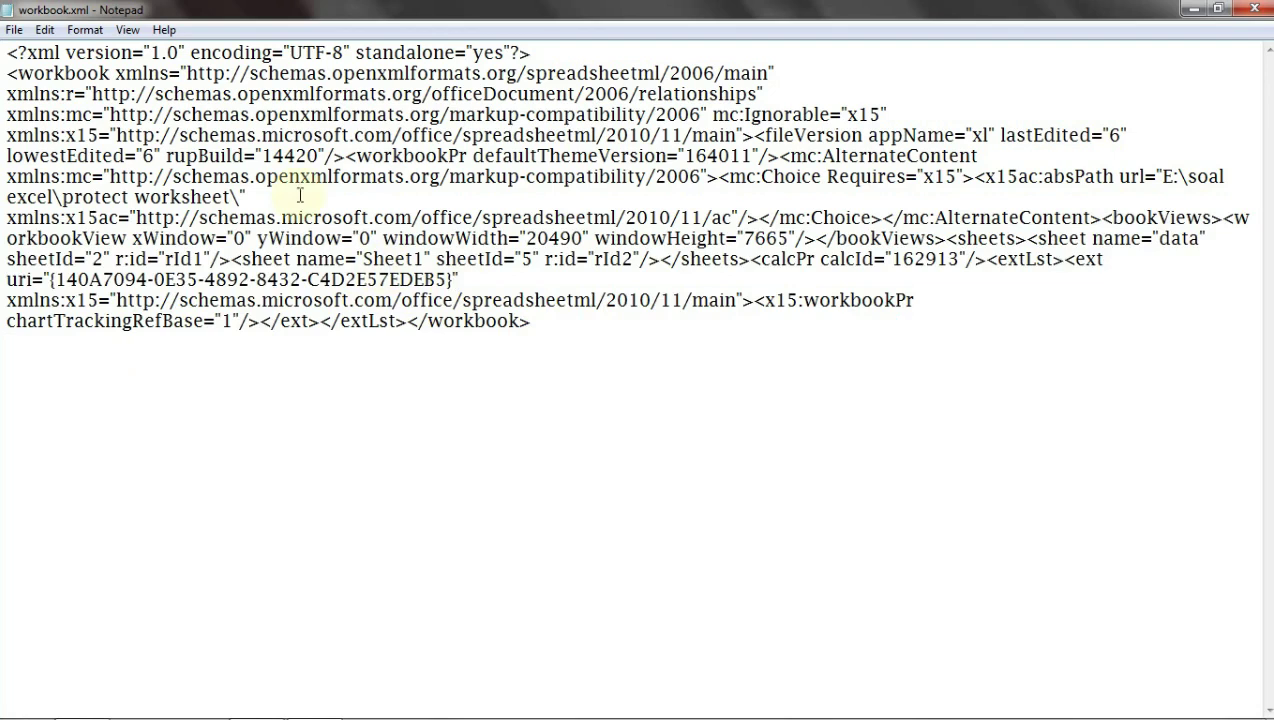
Step: Save the edited workbook.xml in Notepad
click(9, 33)
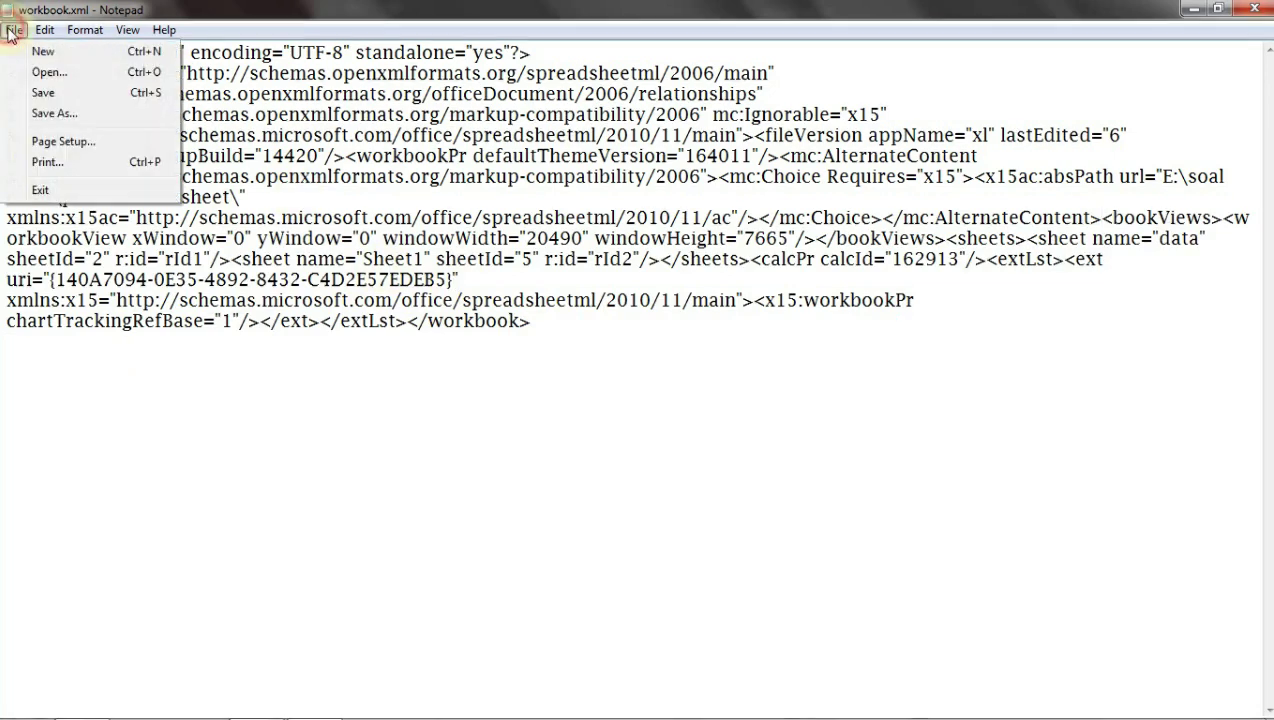
click(43, 91)
click(14, 30)
click(40, 91)
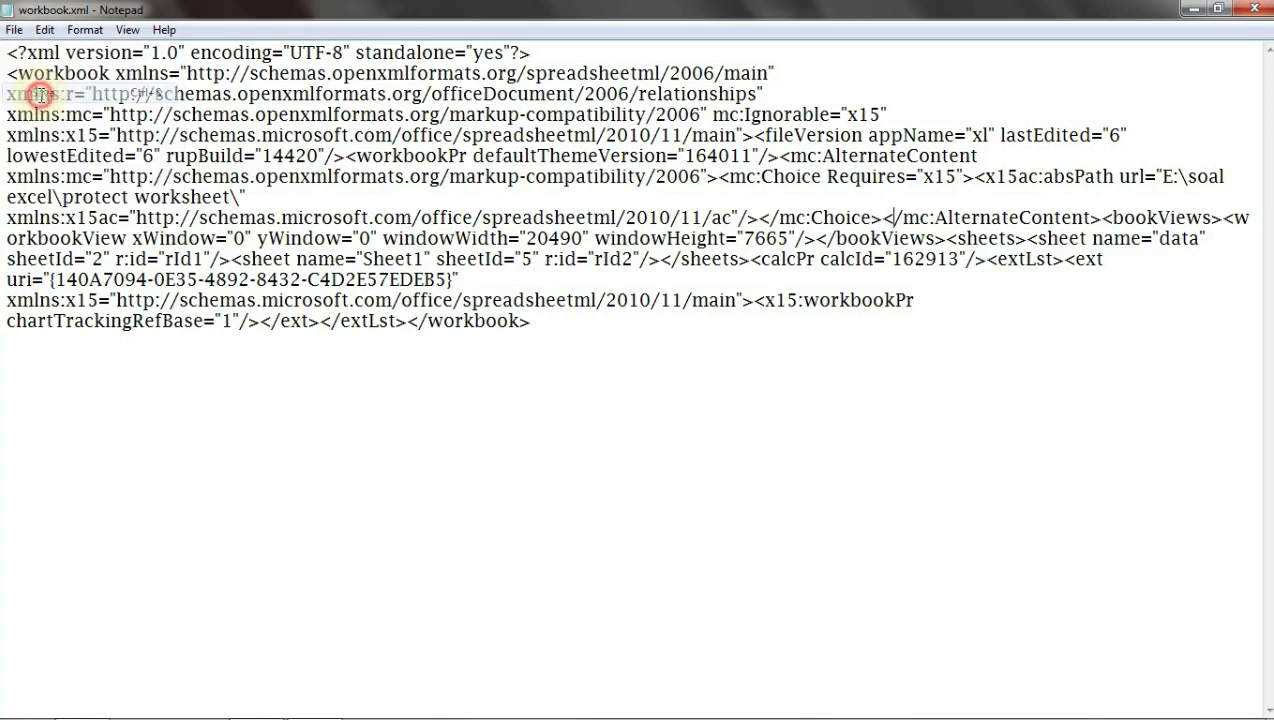
Step: Close Notepad, accept updating workbook.xml inside the xlsx archive, and close 7-Zip
click(1255, 9)
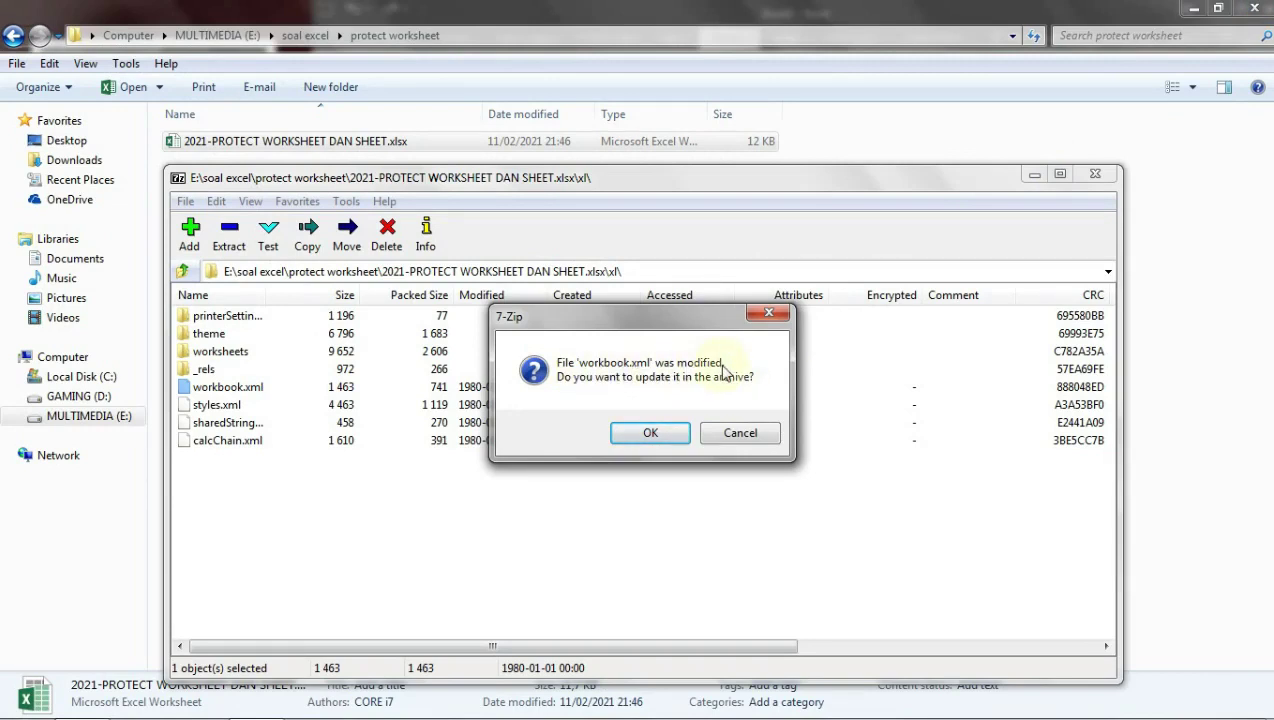
click(651, 433)
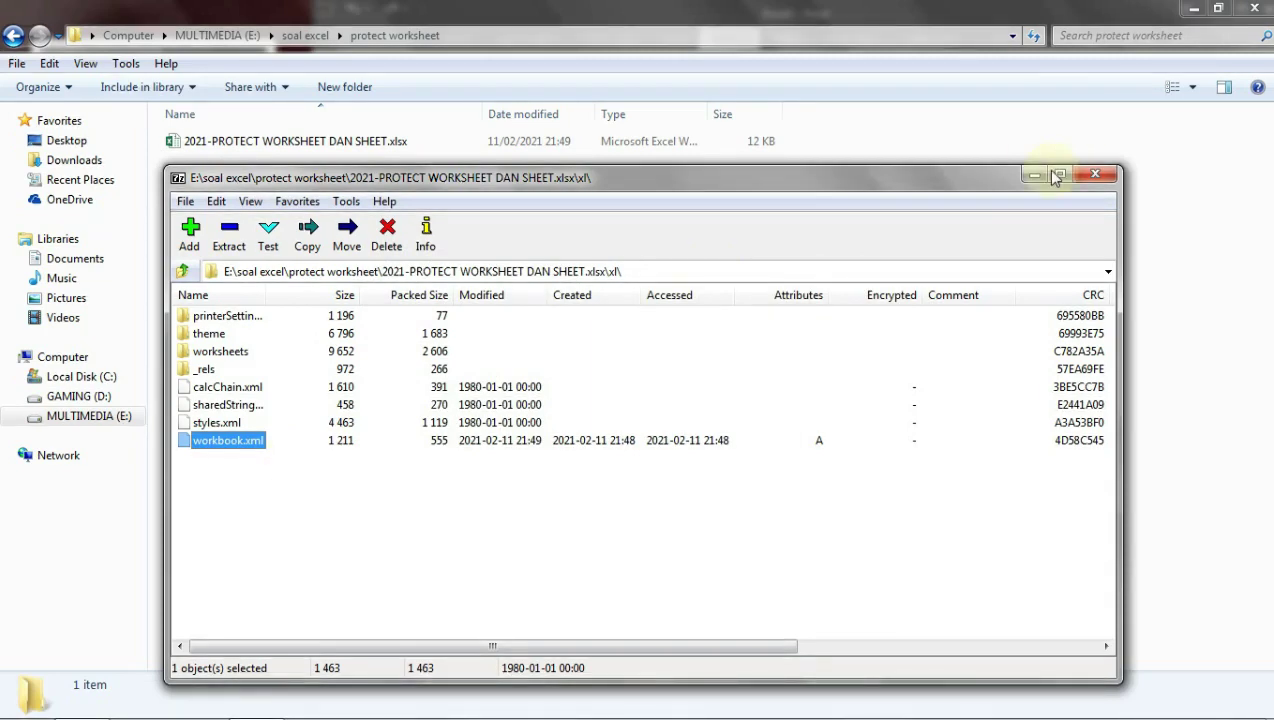
click(1095, 175)
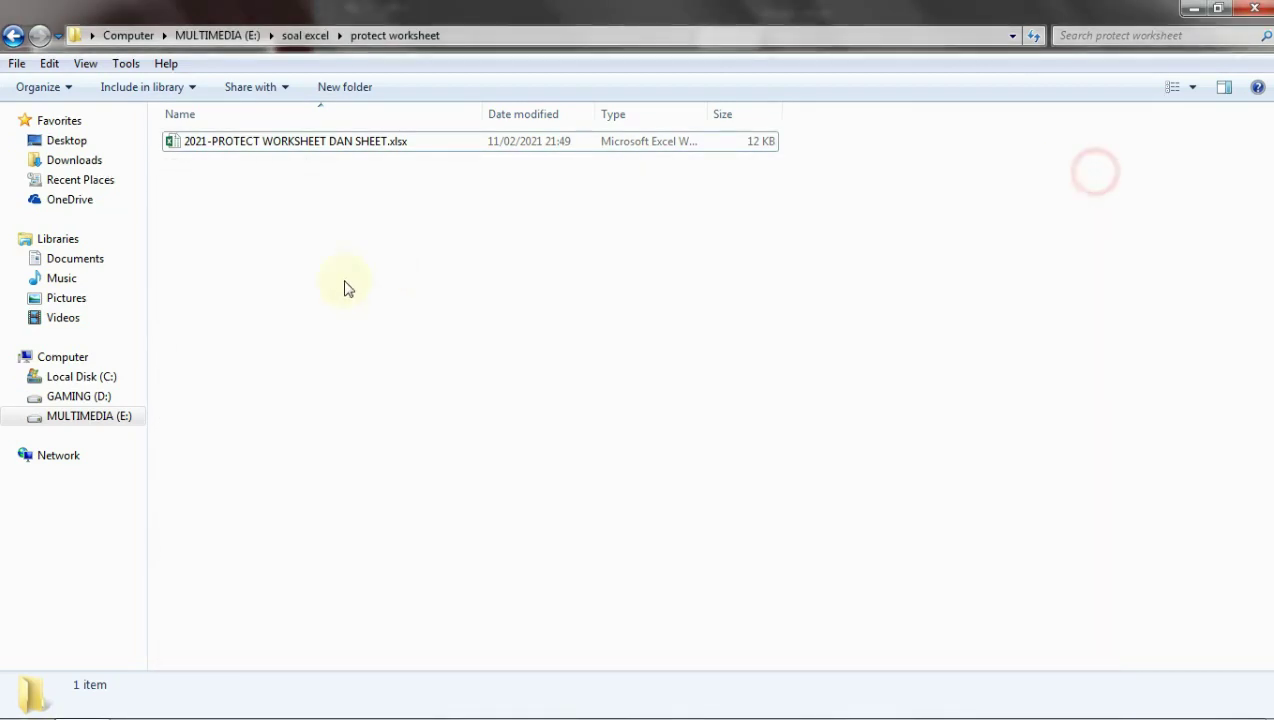
Step: Open the age-calculation workbook, show the Review tab, and add two new worksheets
double_click(345, 143)
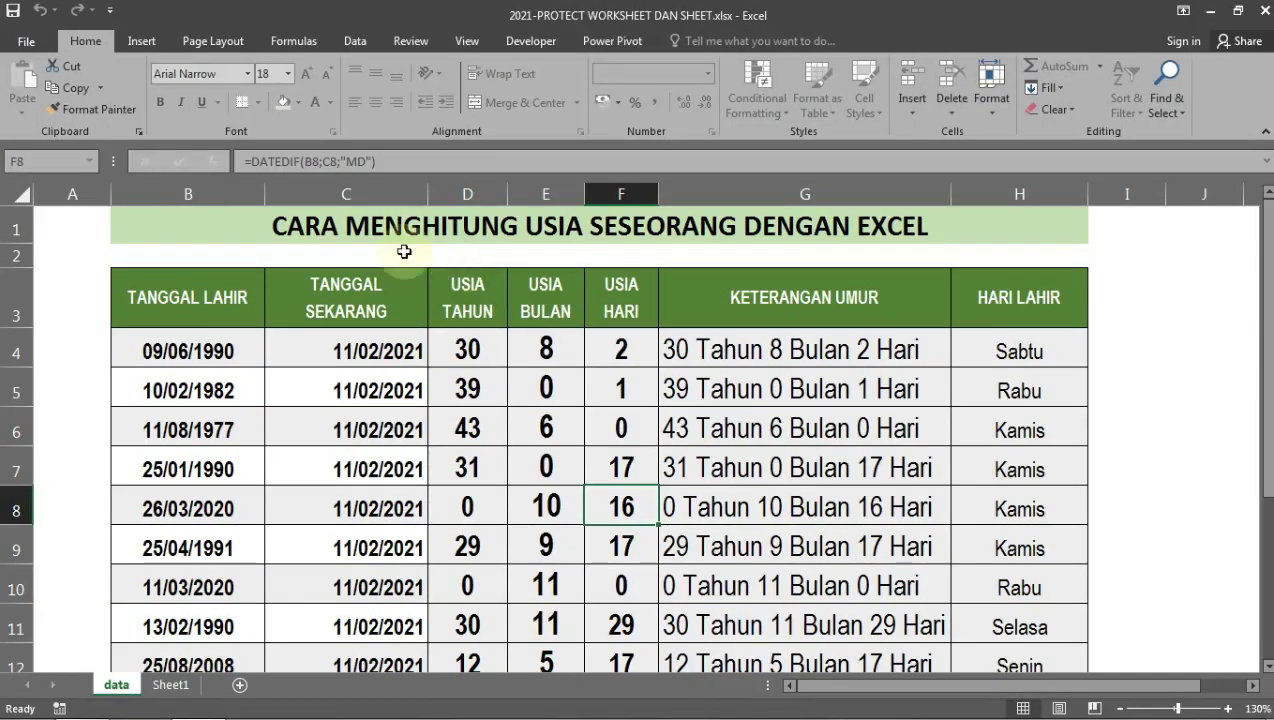
click(405, 45)
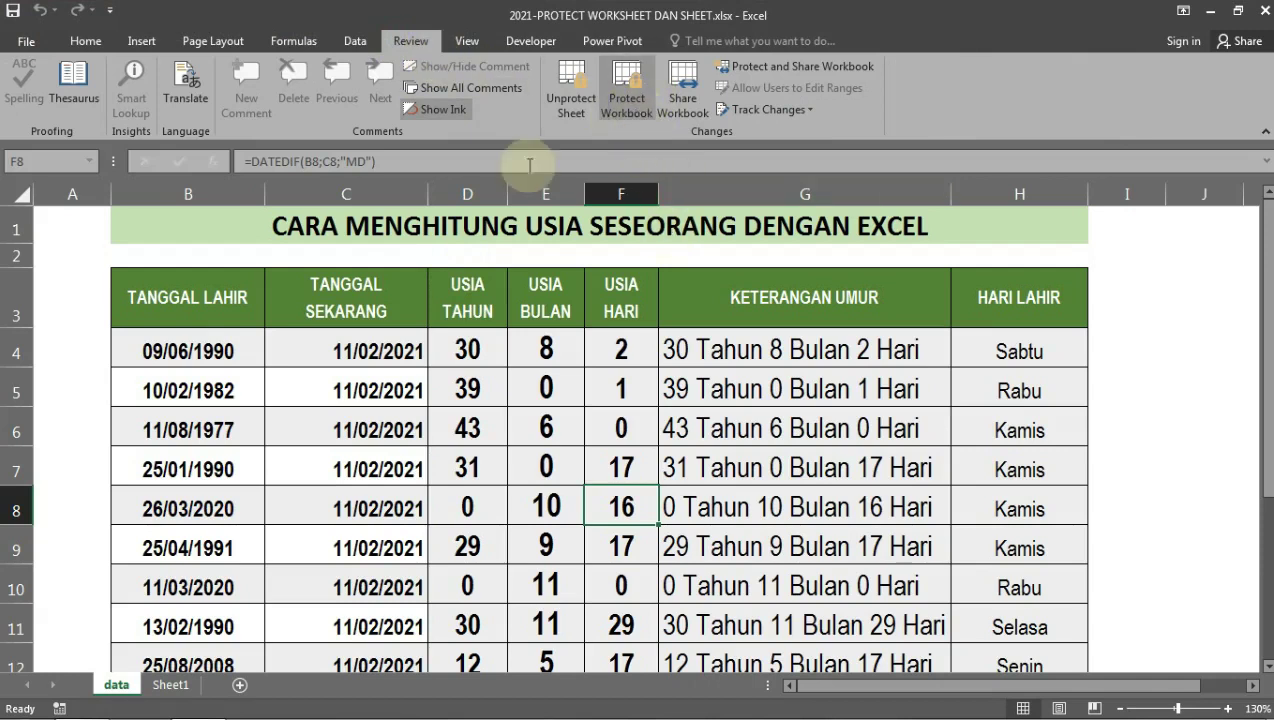
click(242, 688)
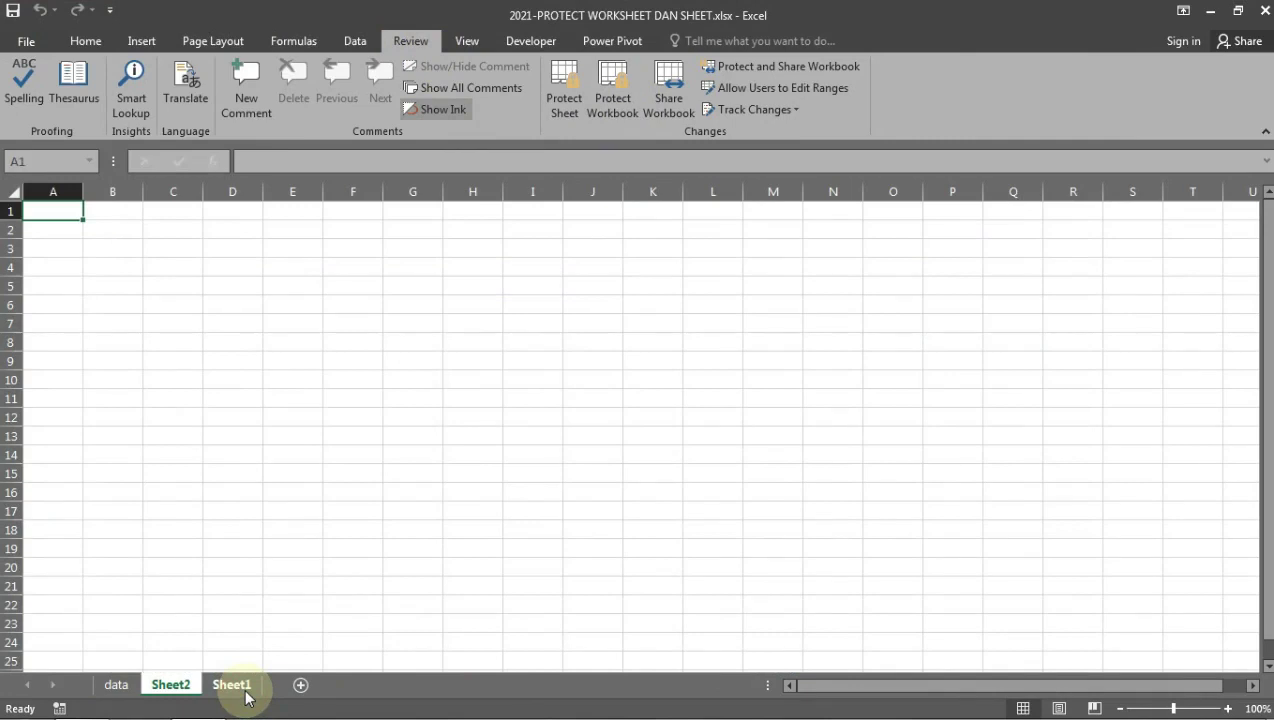
click(300, 686)
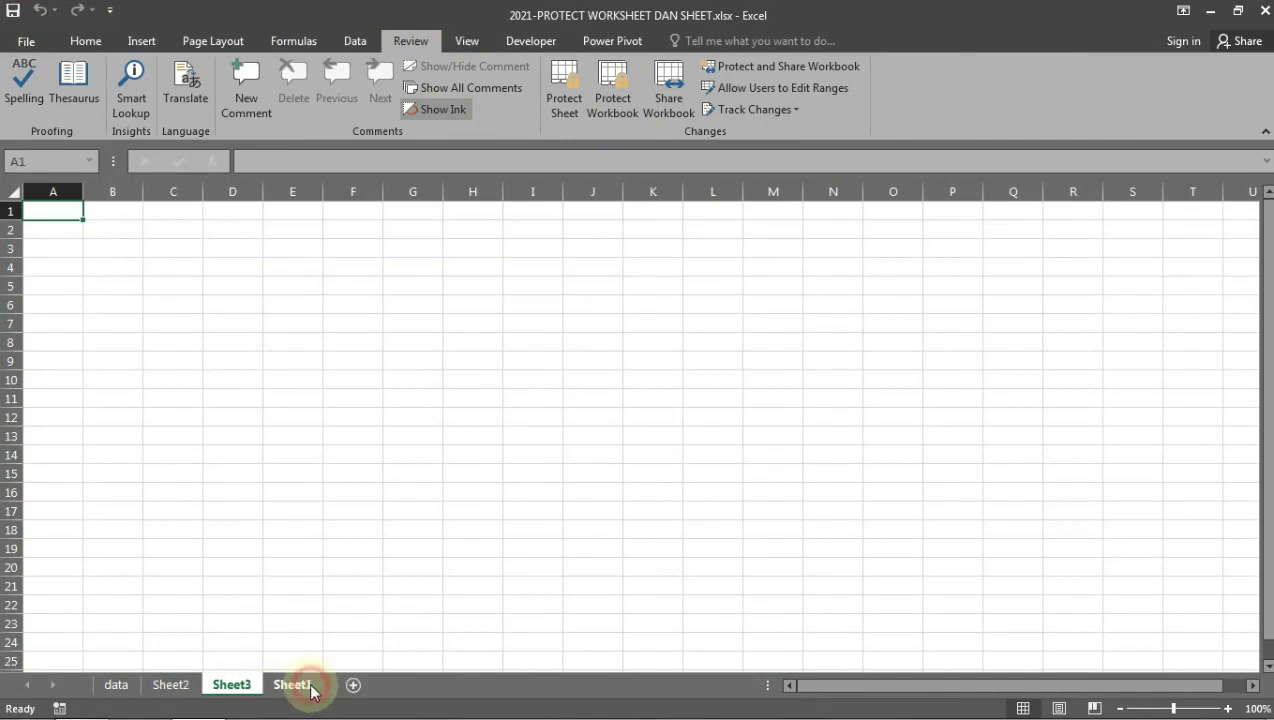
Step: Rename Sheet3 to 'dataku' after the duplicate 'data' name is rejected, then hide it
double_click(215, 686)
text(data)
key(Return)
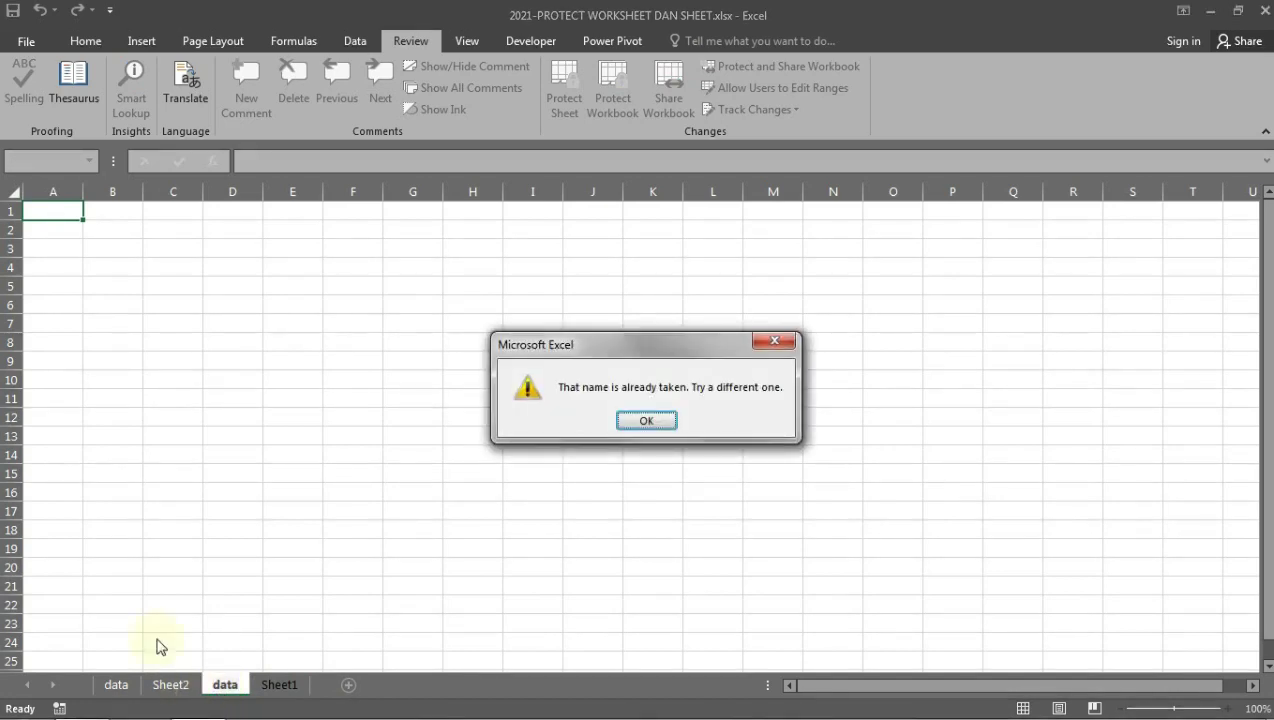
click(650, 424)
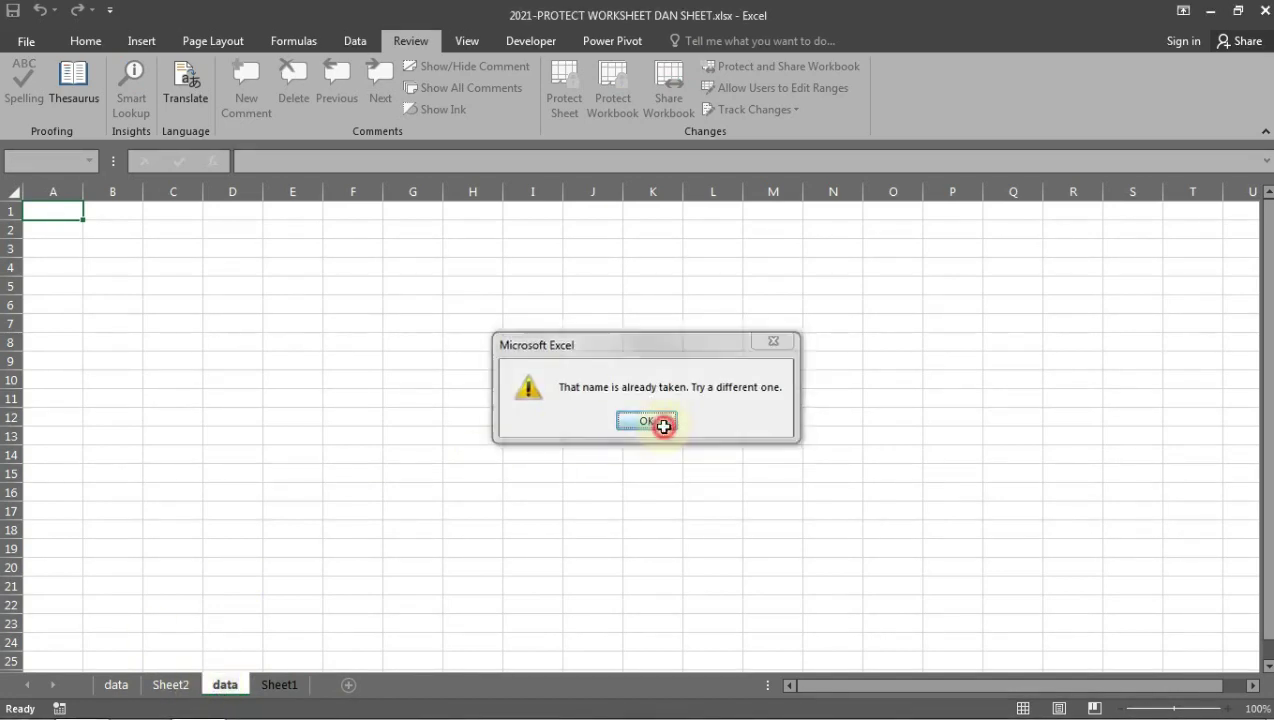
click(230, 684)
key(BackSpace)
key(BackSpace)
key(BackSpace)
key(BackSpace)
text(dataku)
key(Return)
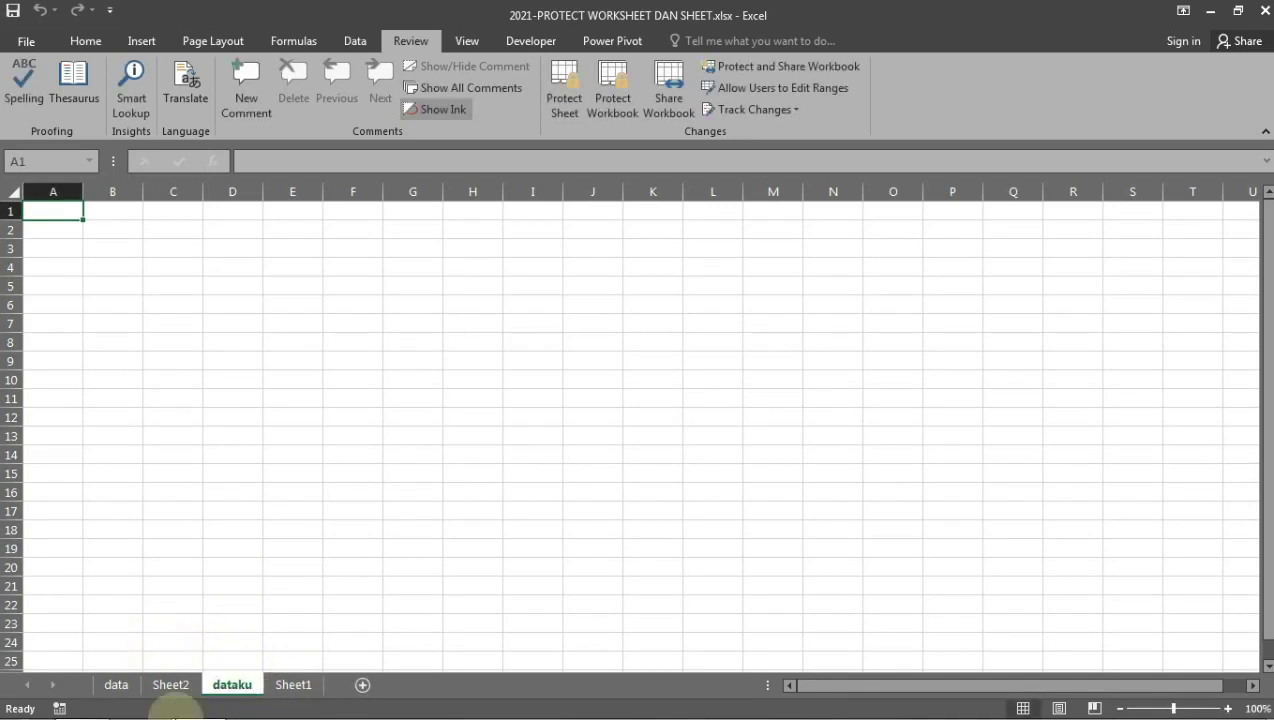
right_click(224, 688)
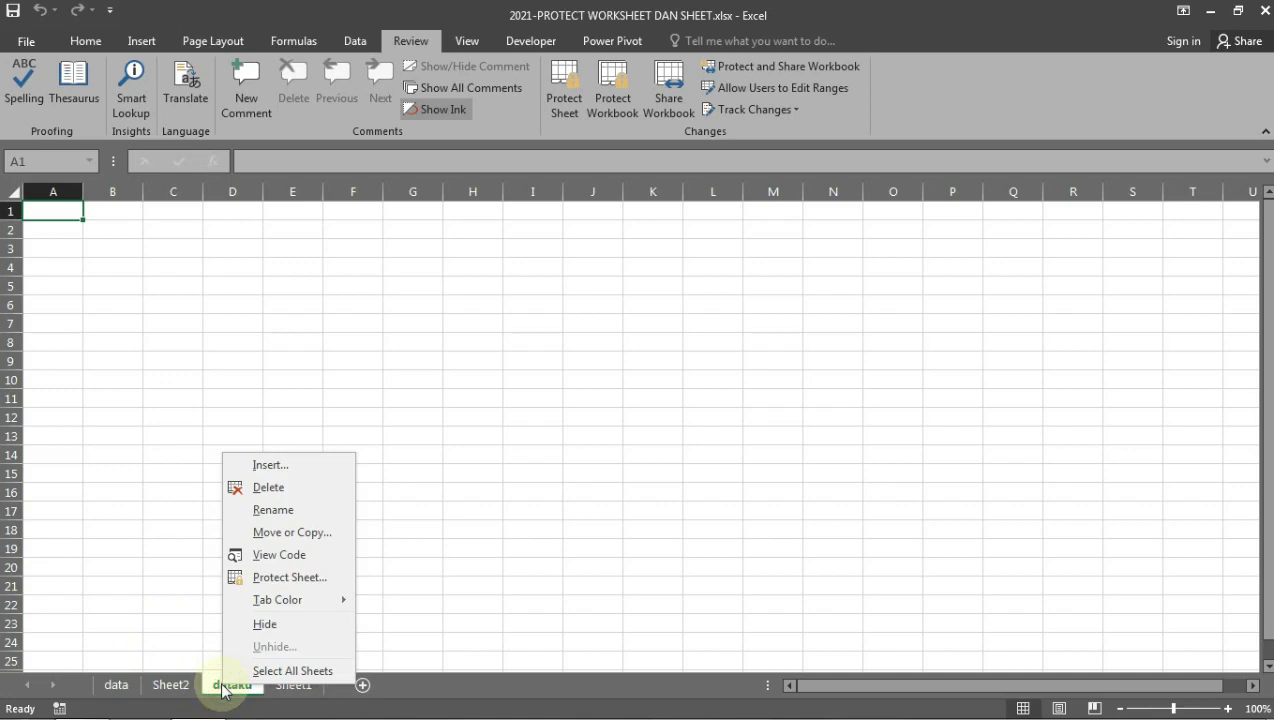
click(291, 626)
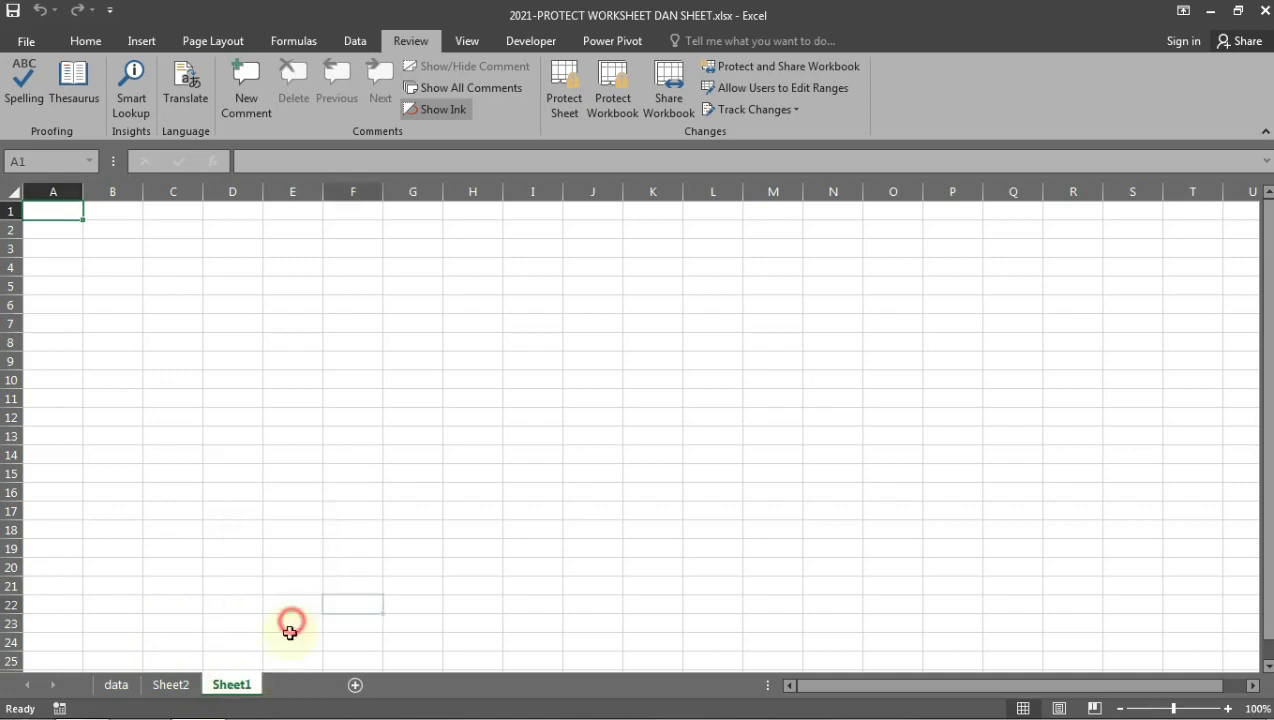
Step: Unhide the dataku sheet and add another new worksheet
right_click(225, 690)
click(276, 650)
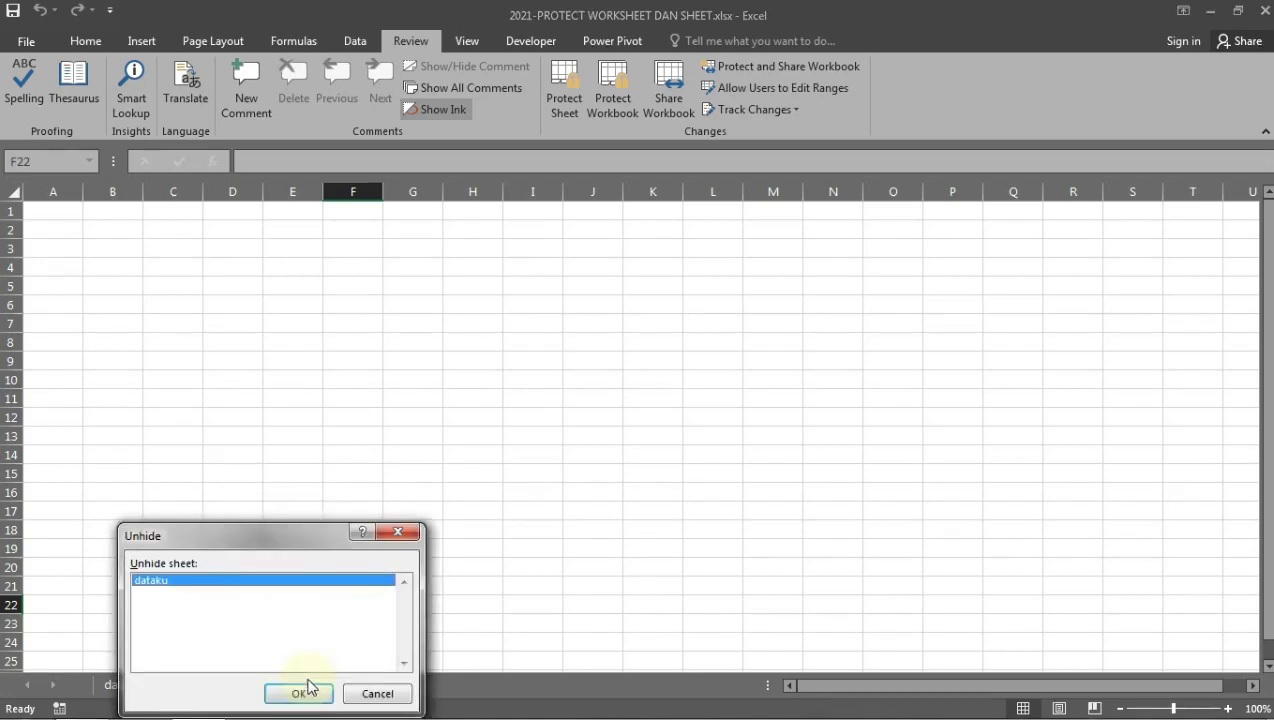
click(301, 691)
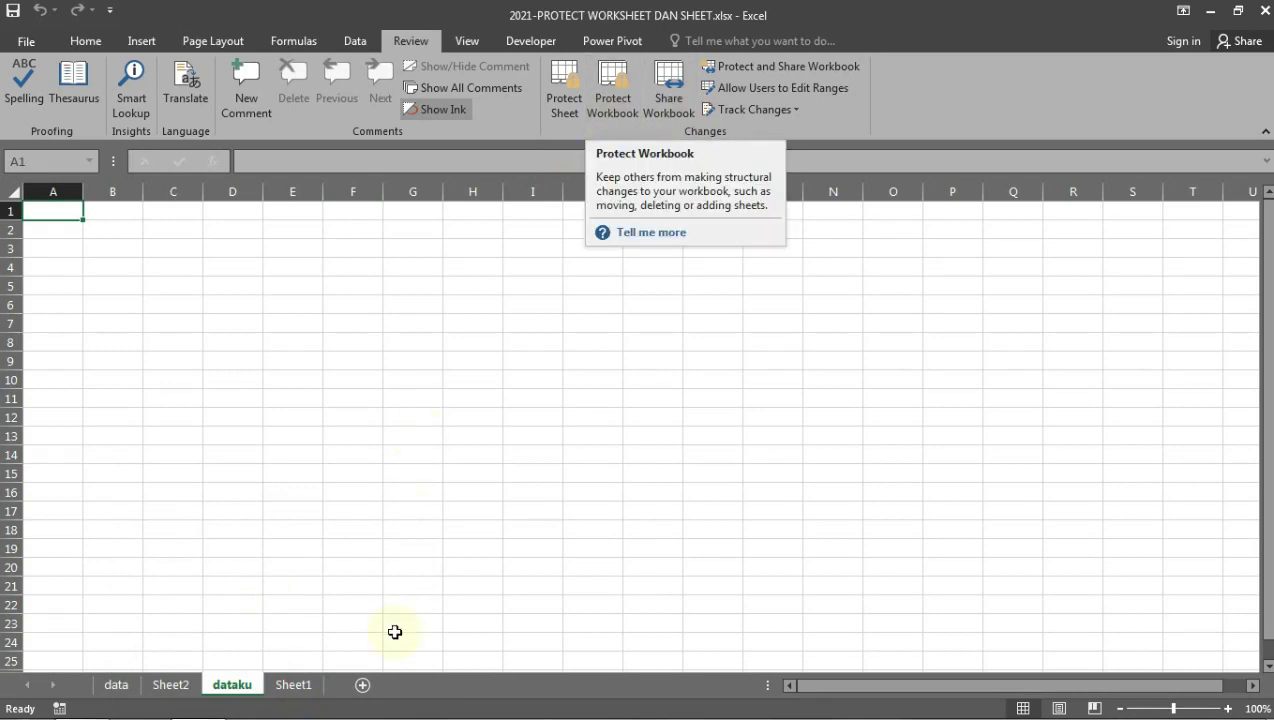
click(365, 685)
Step: Delete Sheet1, Sheet4 and dataku, then bring up Sheet2's tab options
click(352, 688)
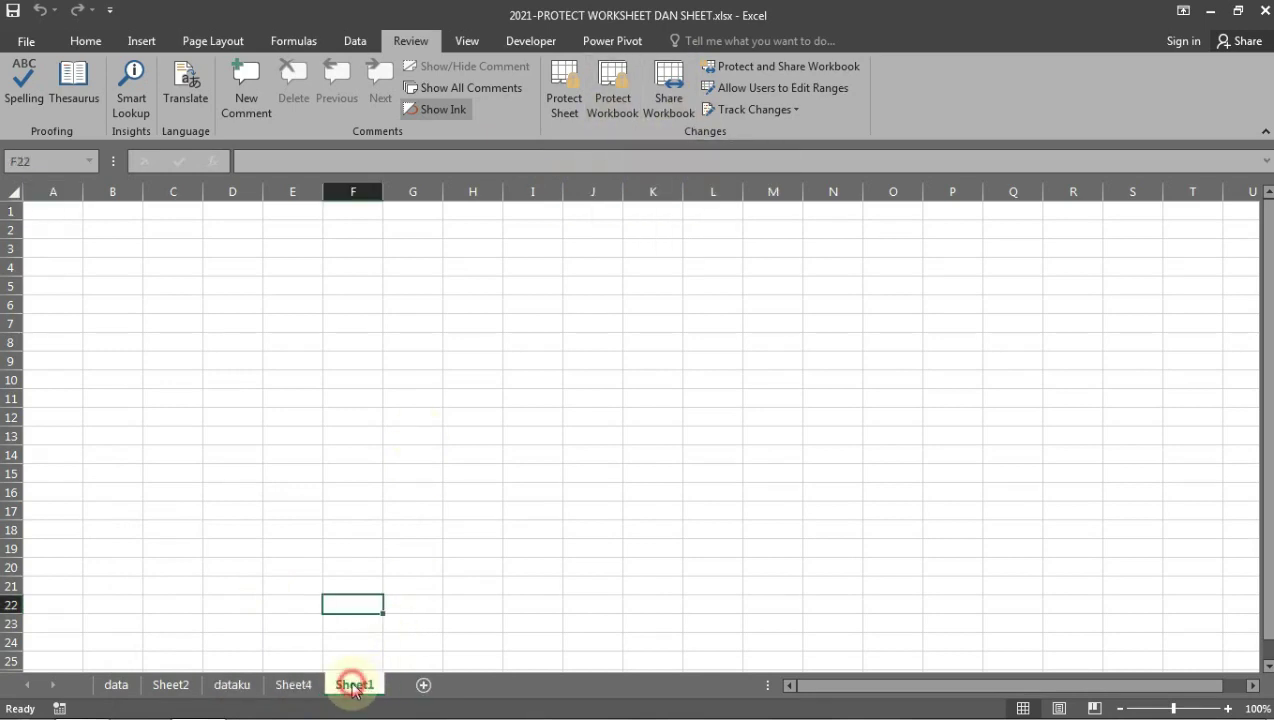
right_click(340, 688)
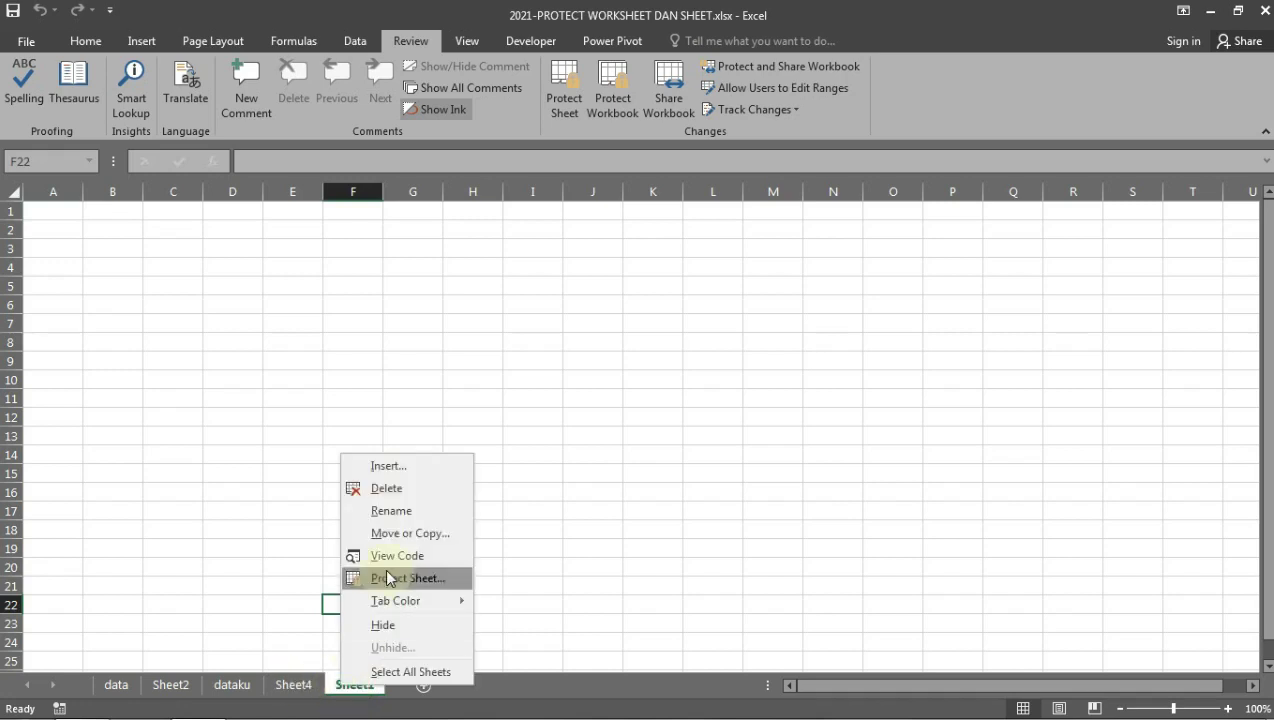
click(385, 488)
right_click(291, 684)
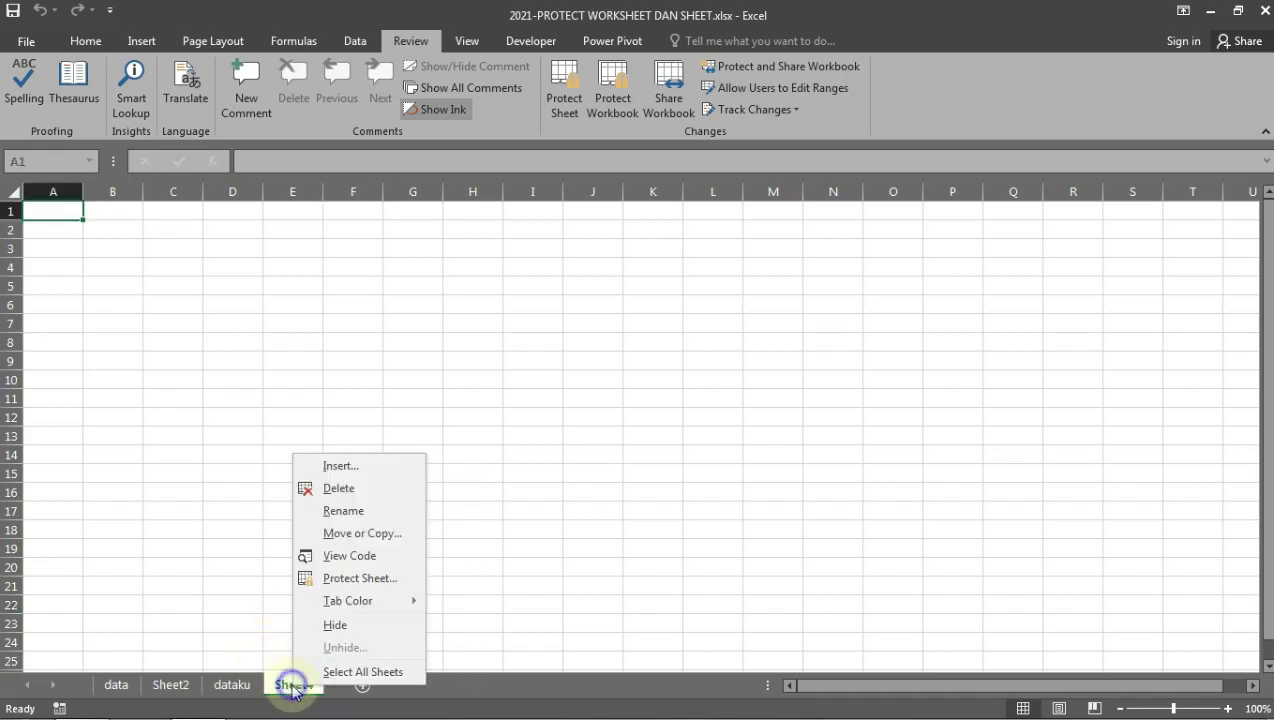
click(340, 488)
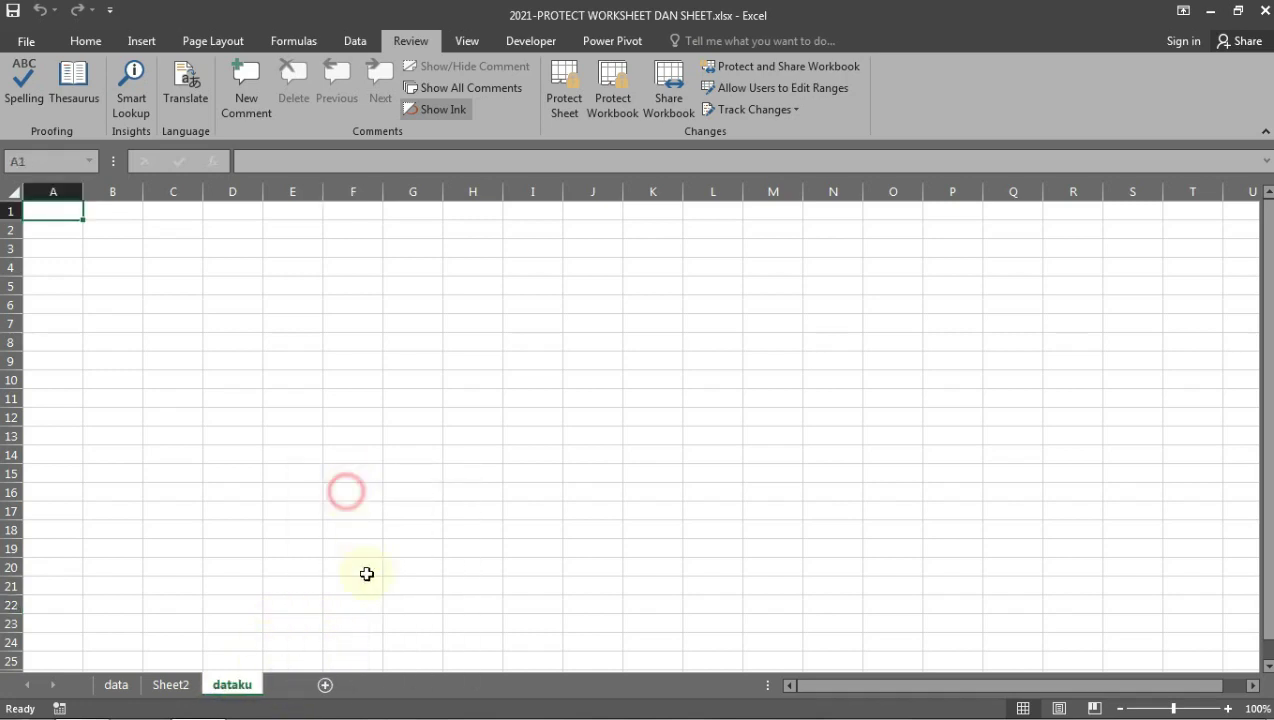
right_click(248, 686)
click(312, 490)
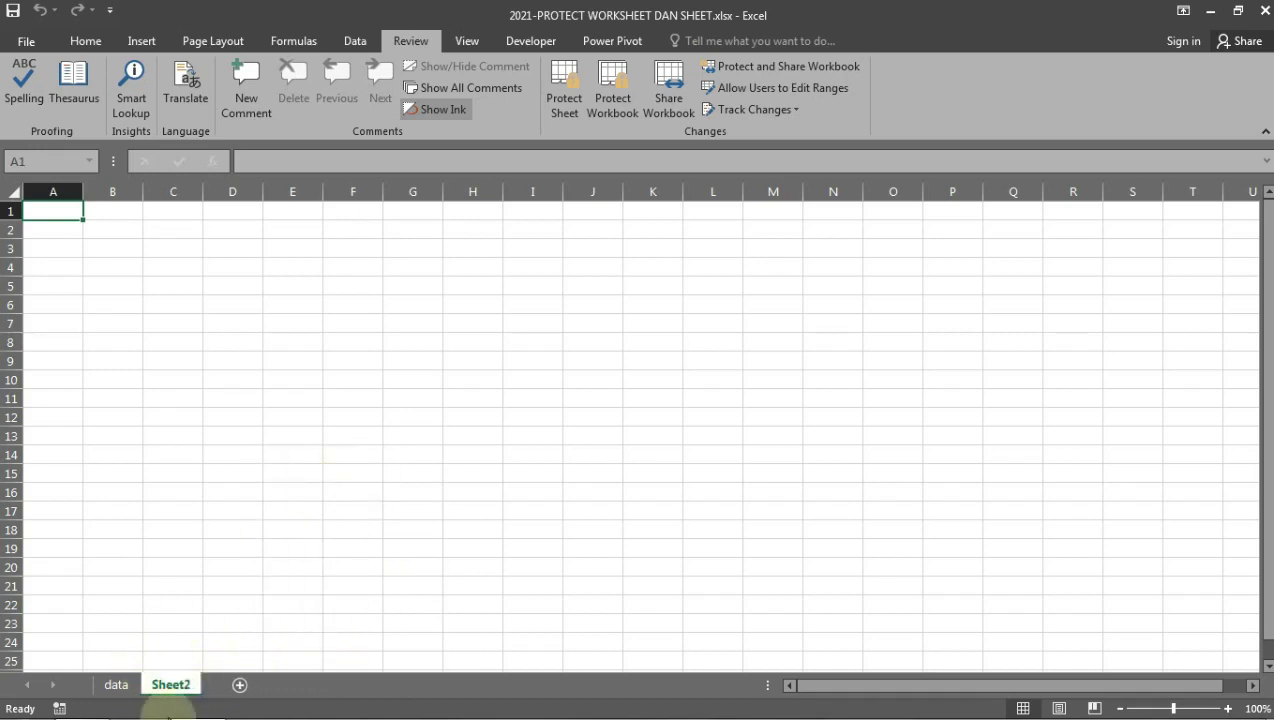
right_click(174, 686)
click(237, 497)
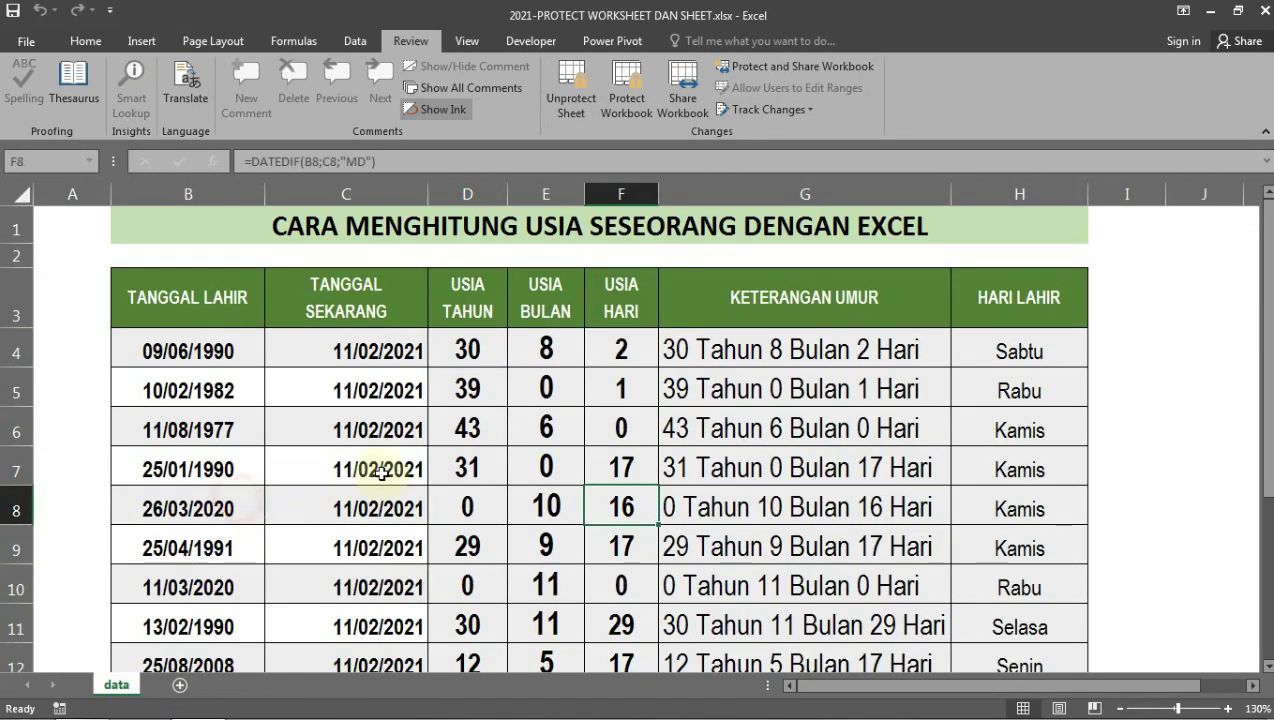
click(384, 469)
click(65, 265)
double_click(125, 385)
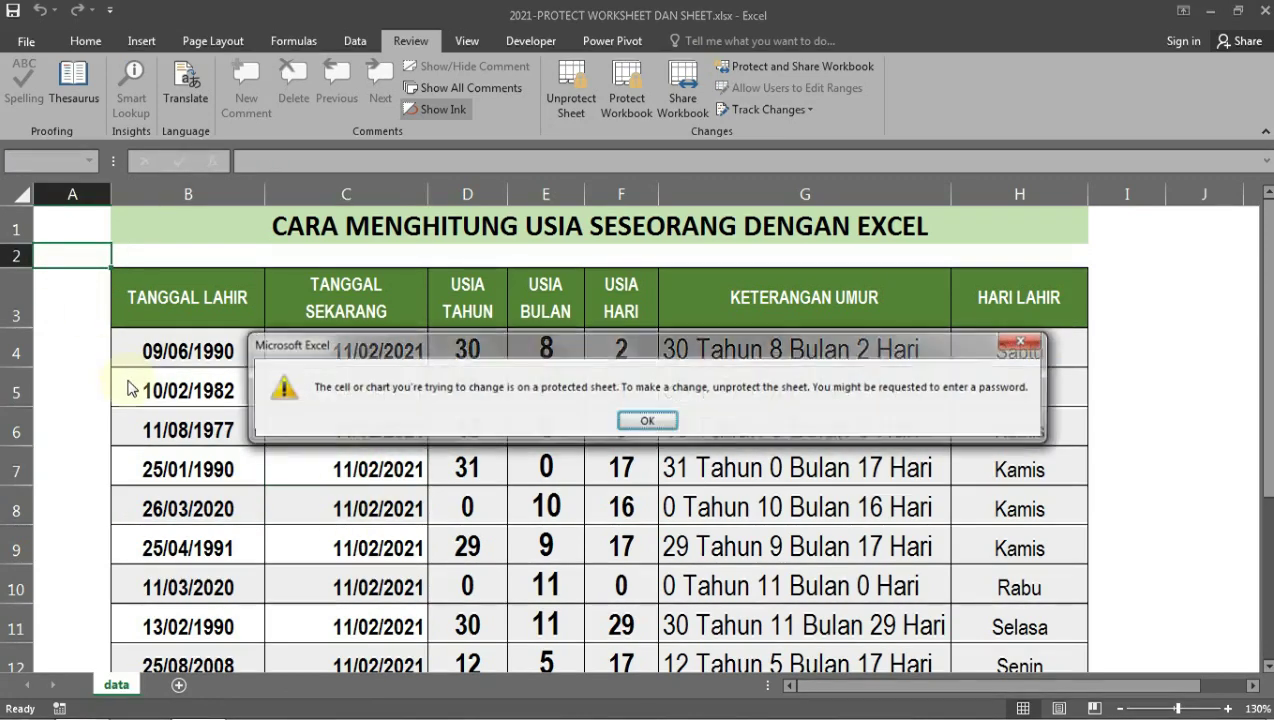
click(638, 428)
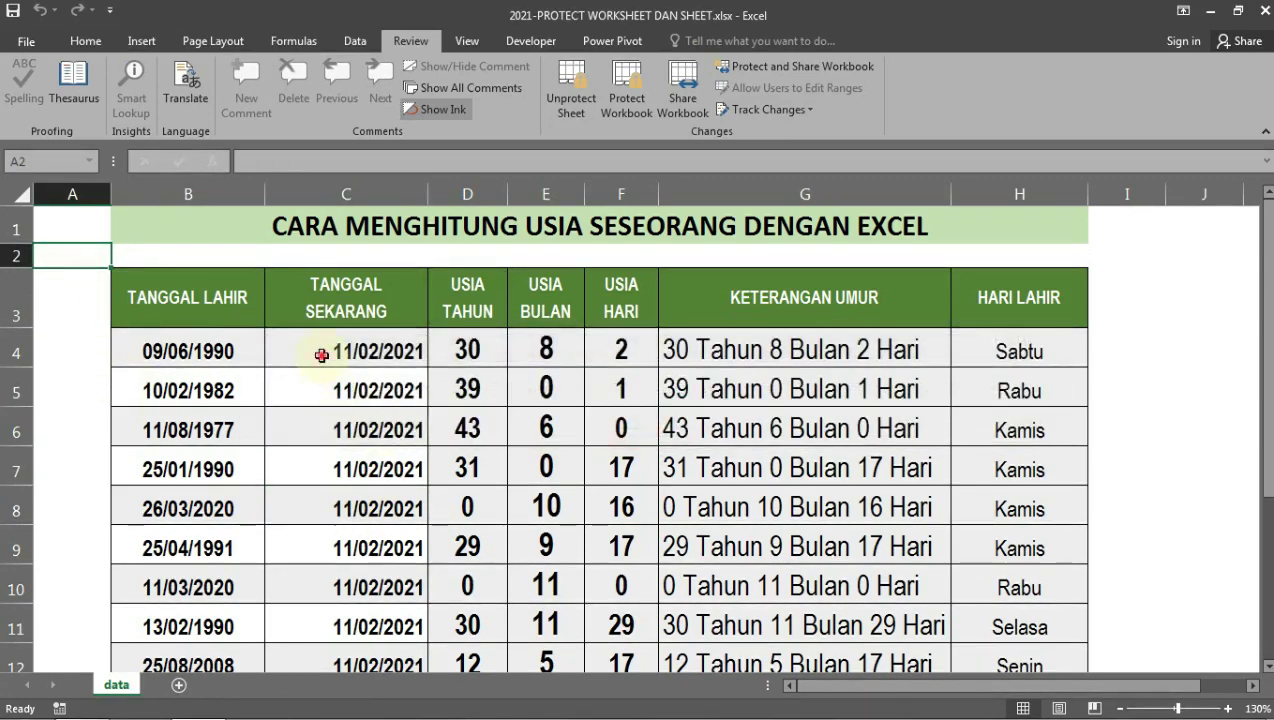
double_click(330, 350)
click(645, 424)
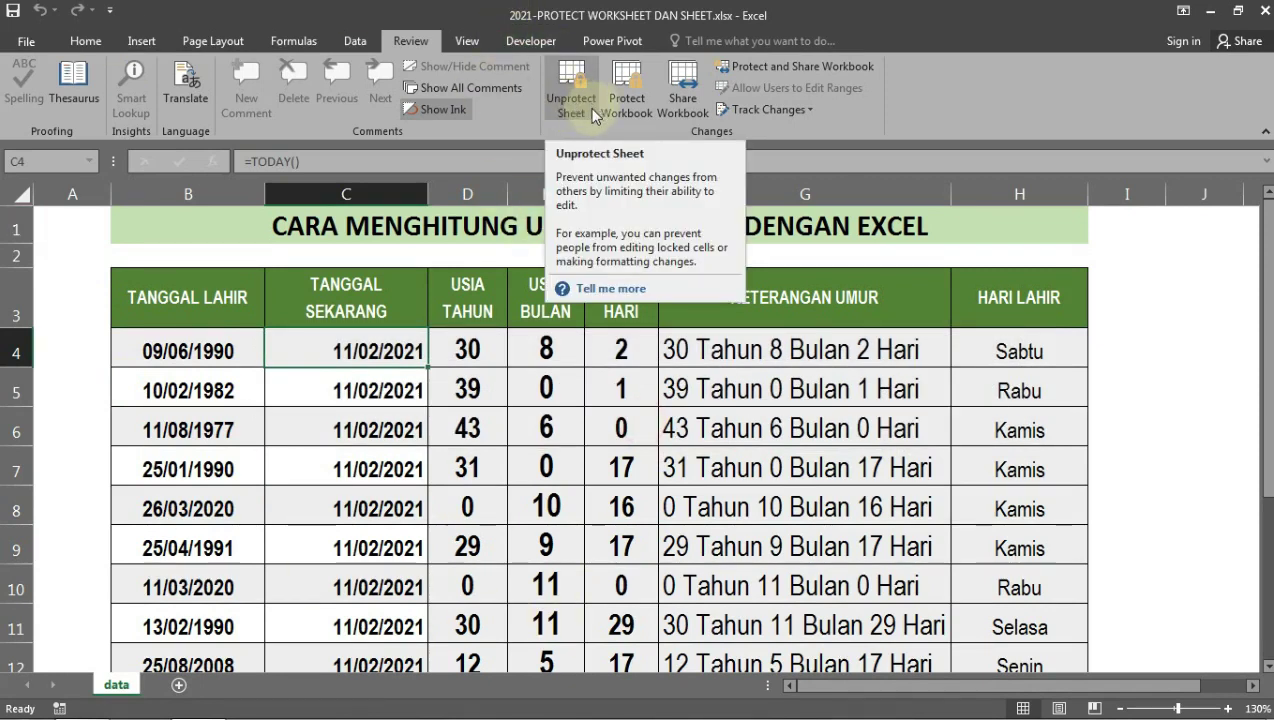
click(104, 376)
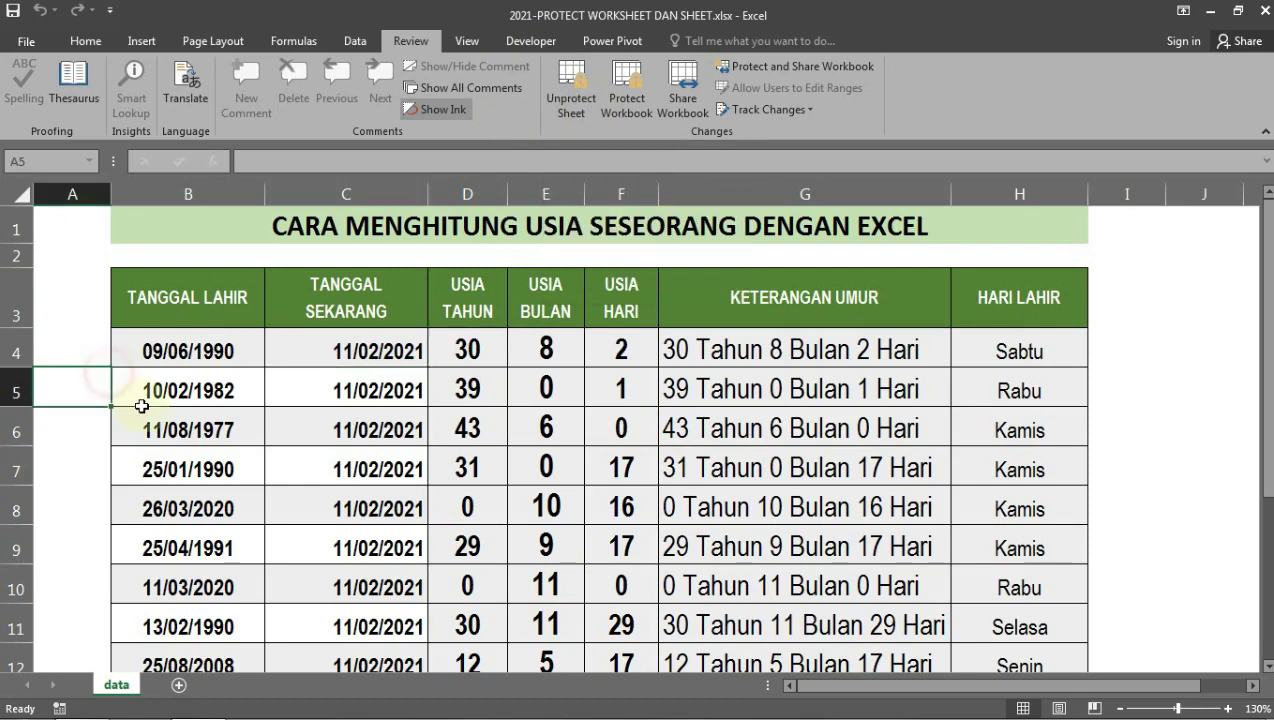
double_click(142, 406)
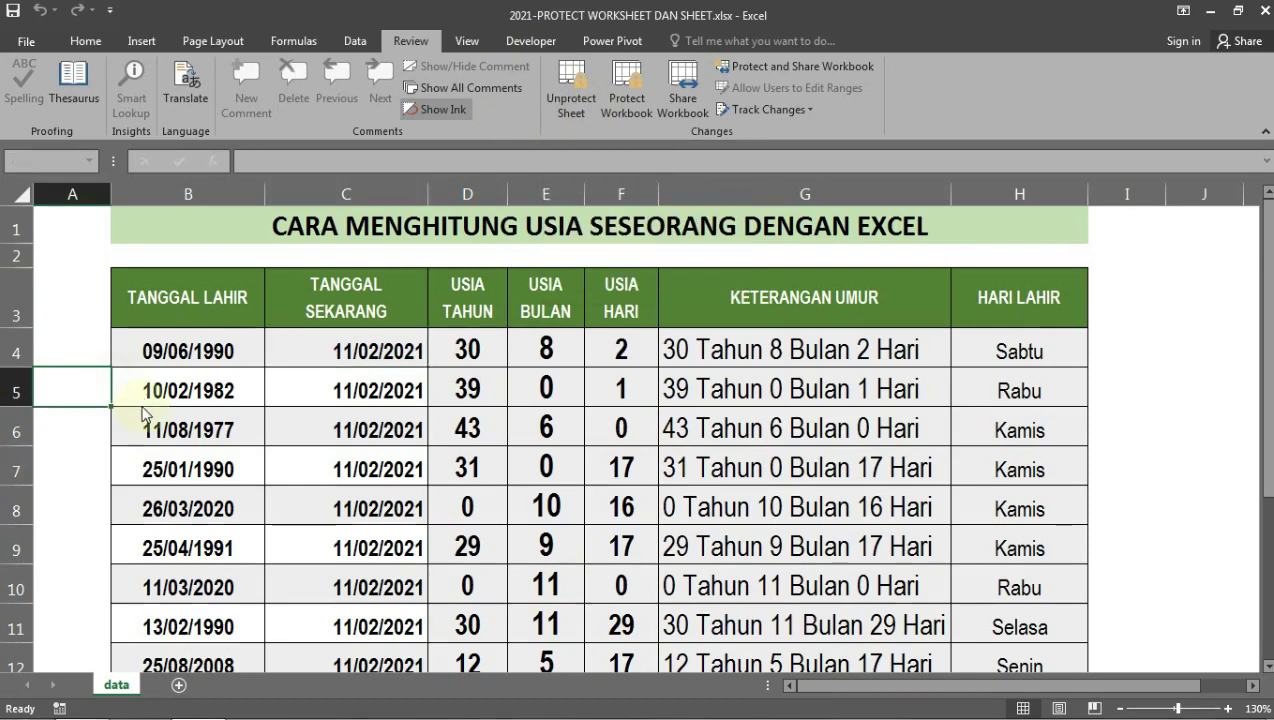
click(586, 417)
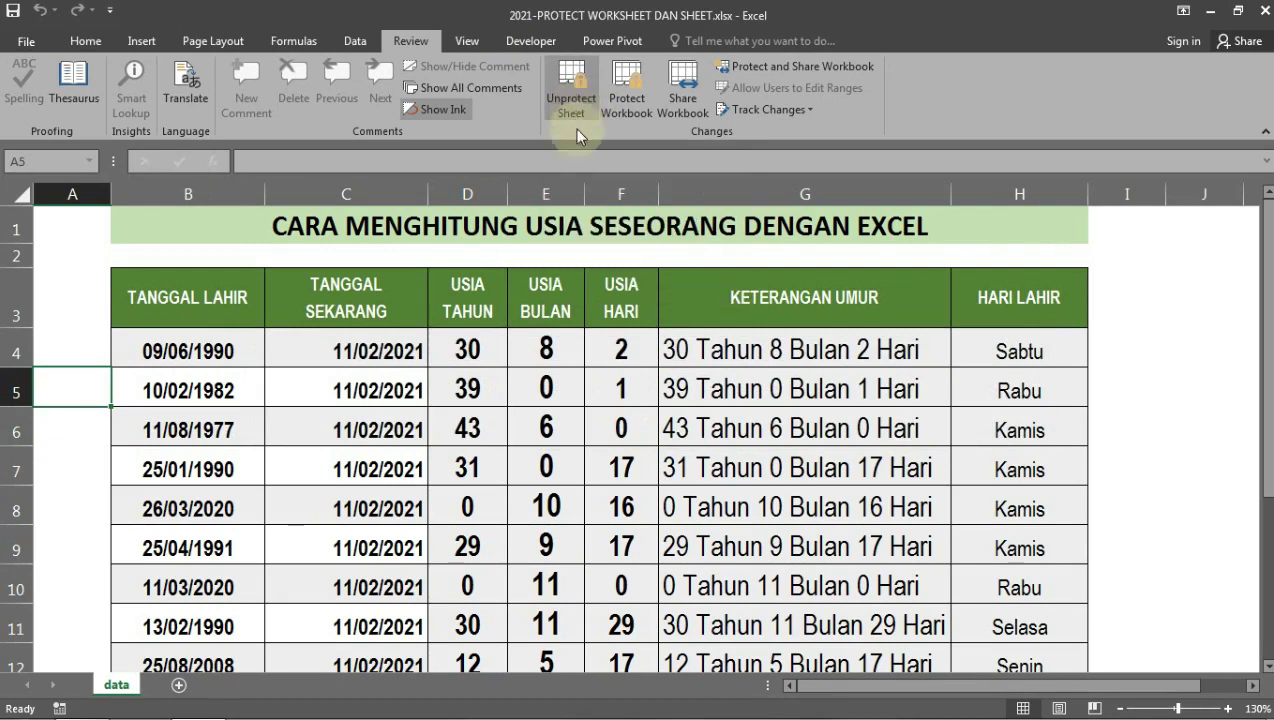
Step: Exit Excel and open the xlsx workbook as an archive with 7-Zip
click(1262, 10)
click(559, 393)
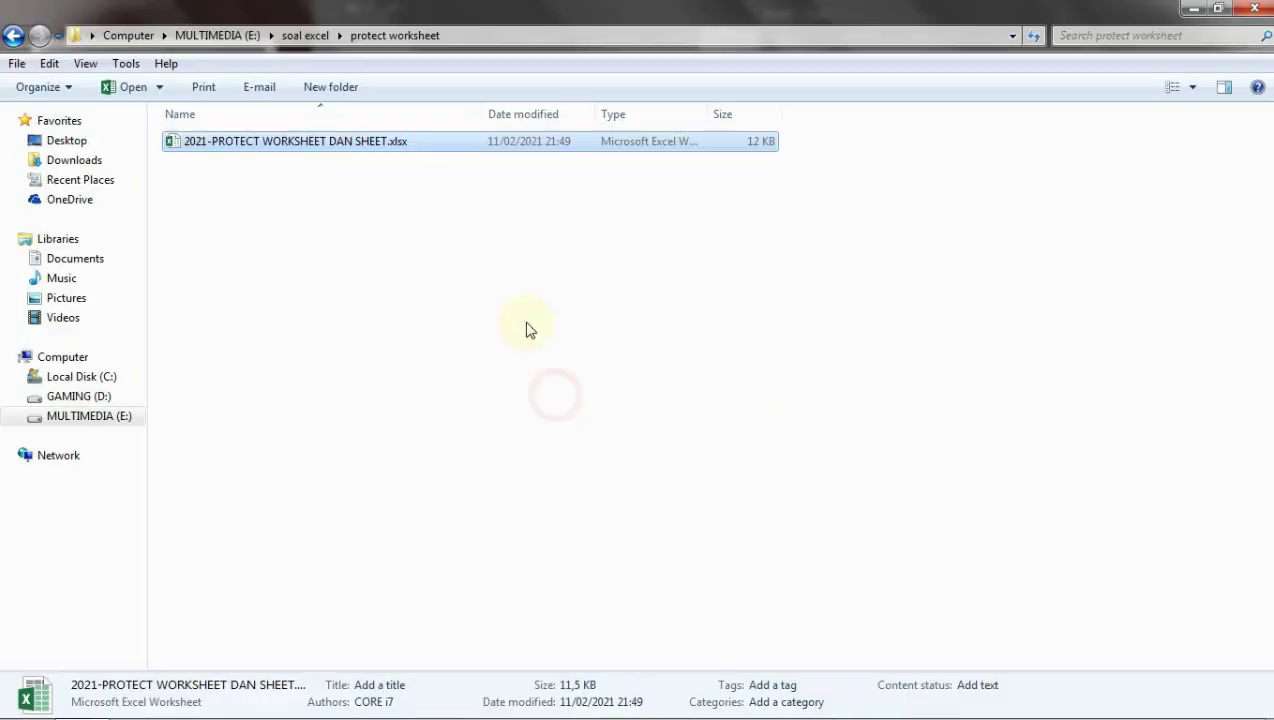
click(385, 143)
click(400, 190)
click(406, 148)
right_click(407, 148)
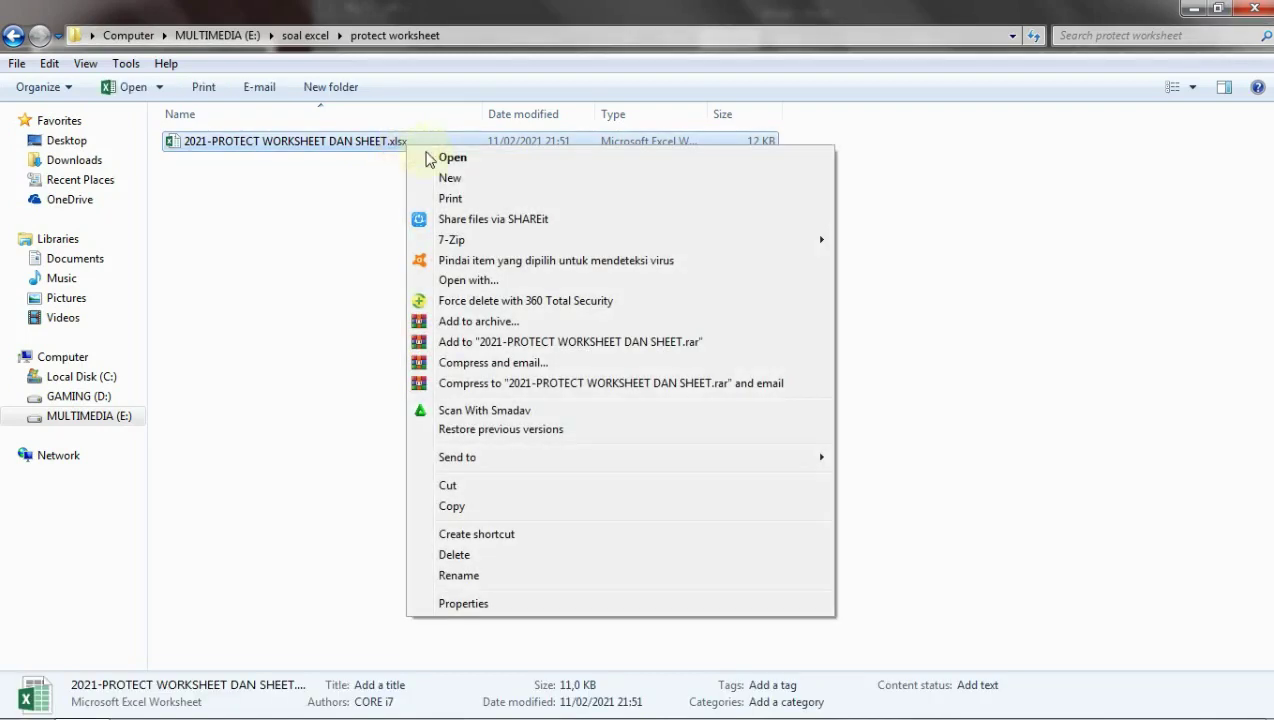
mouse_move(524, 242)
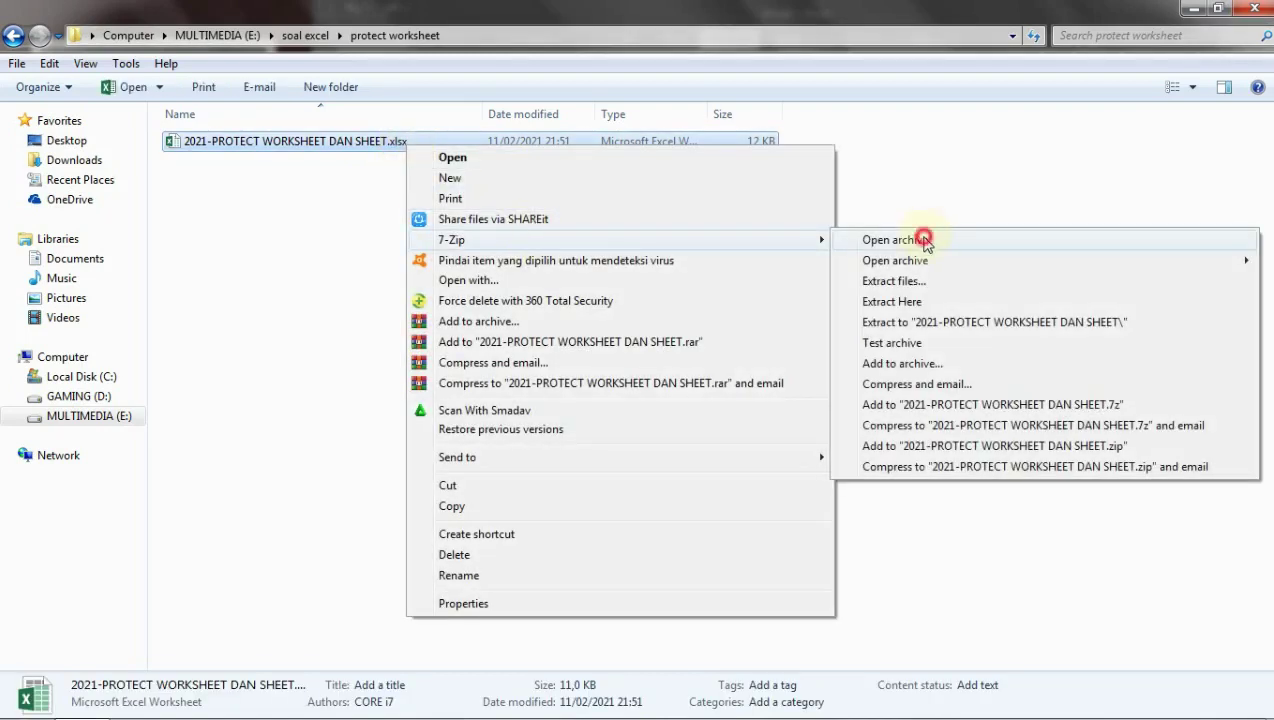
click(924, 241)
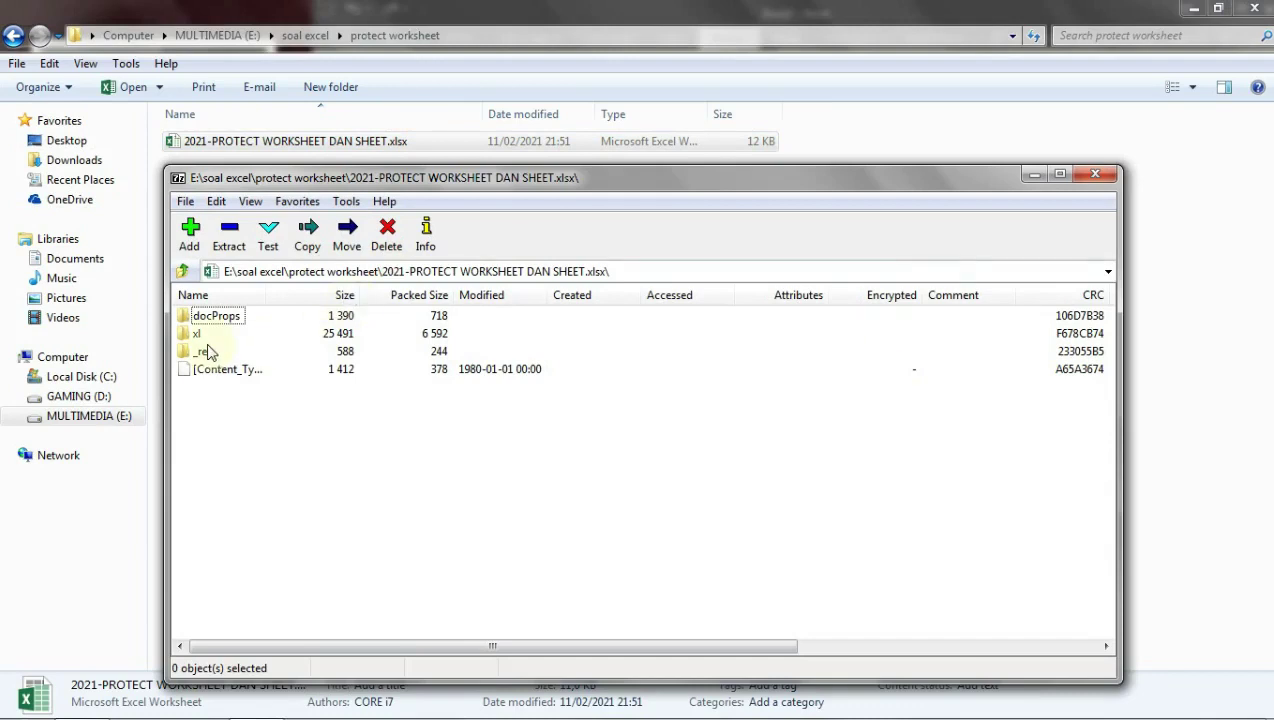
Step: Open xl\worksheets\sheet1.xml from the archive for editing in Notepad
double_click(199, 335)
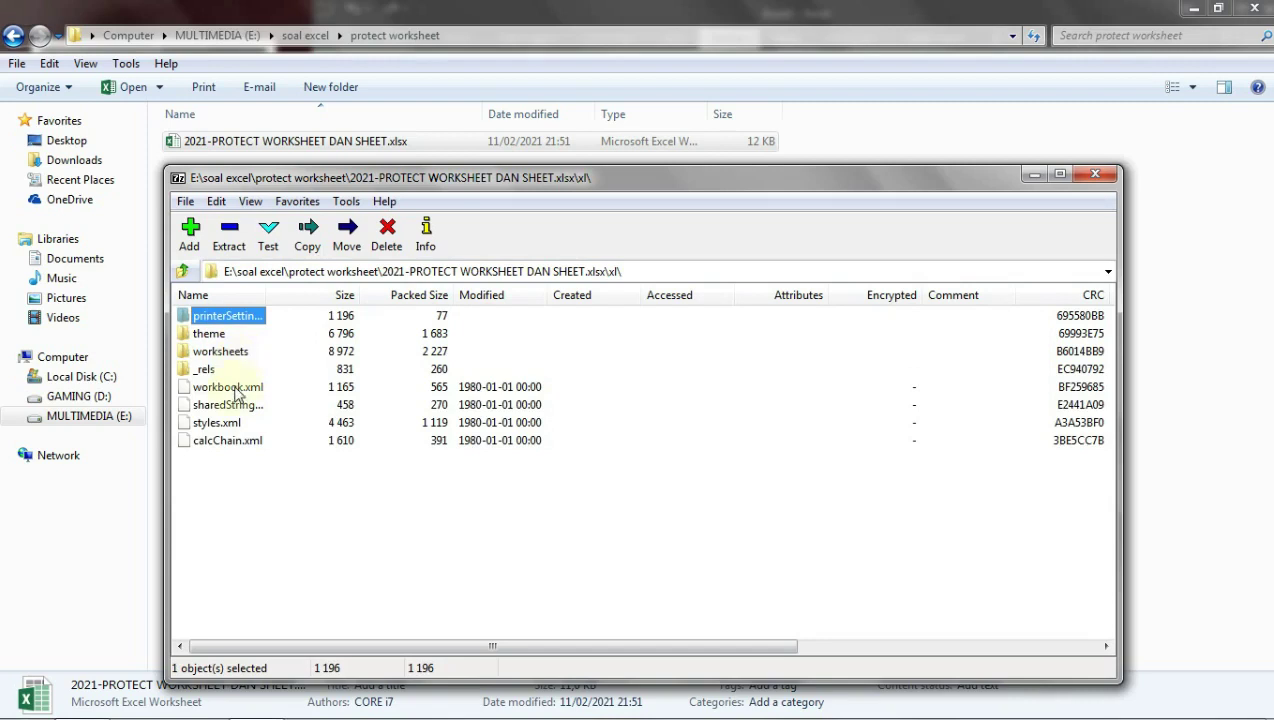
double_click(222, 350)
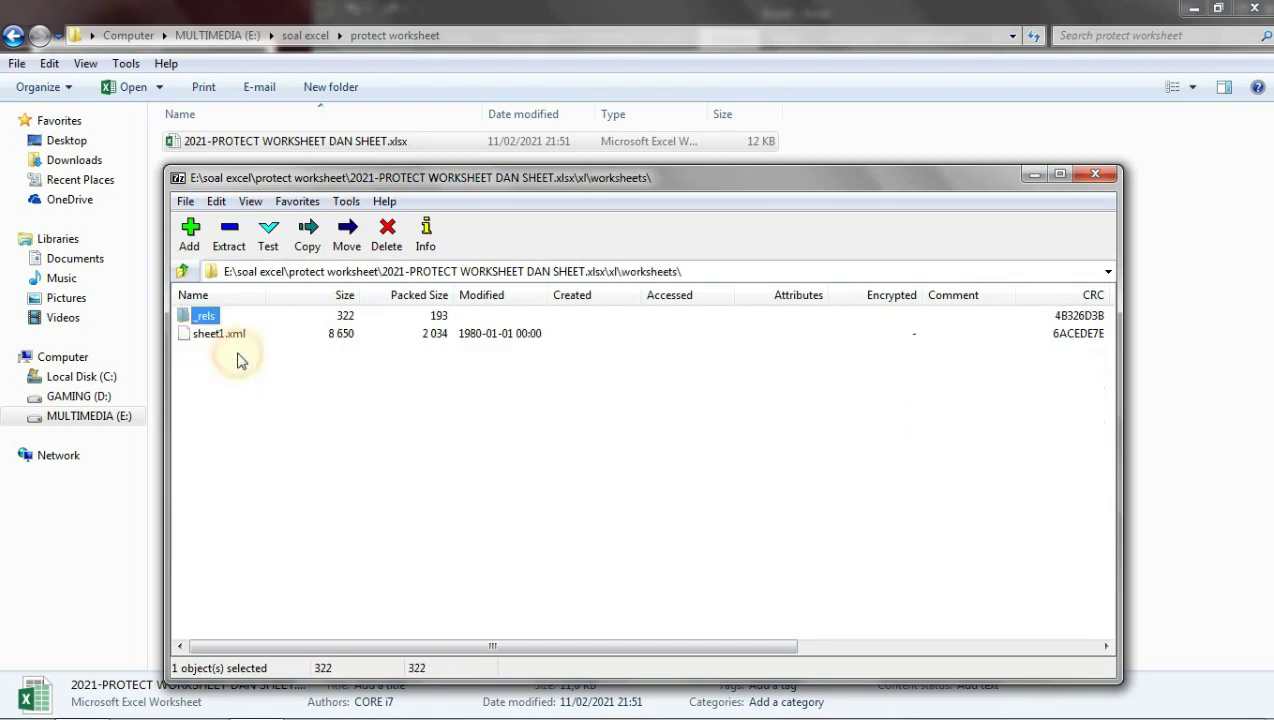
click(238, 338)
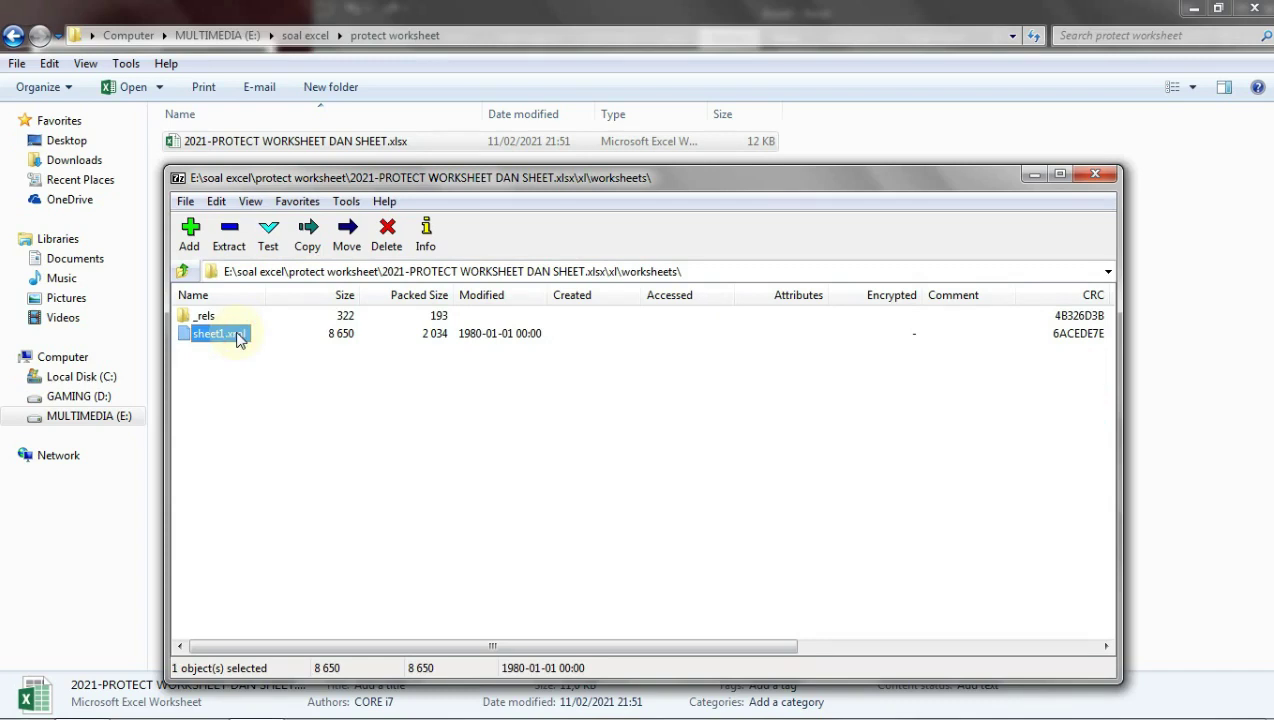
click(245, 341)
right_click(245, 340)
click(366, 404)
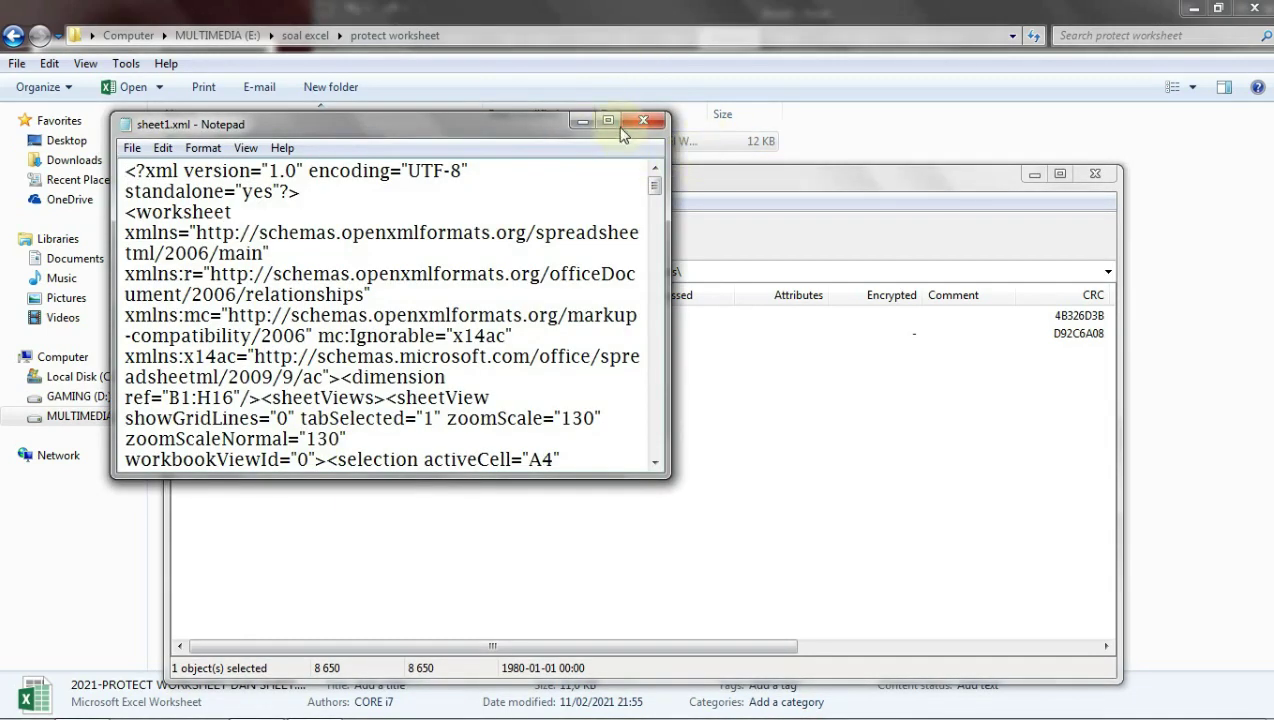
Step: Maximize Notepad and search sheet1.xml for 'protect', both downward and upward
click(607, 121)
scroll(687, 500, down, 9)
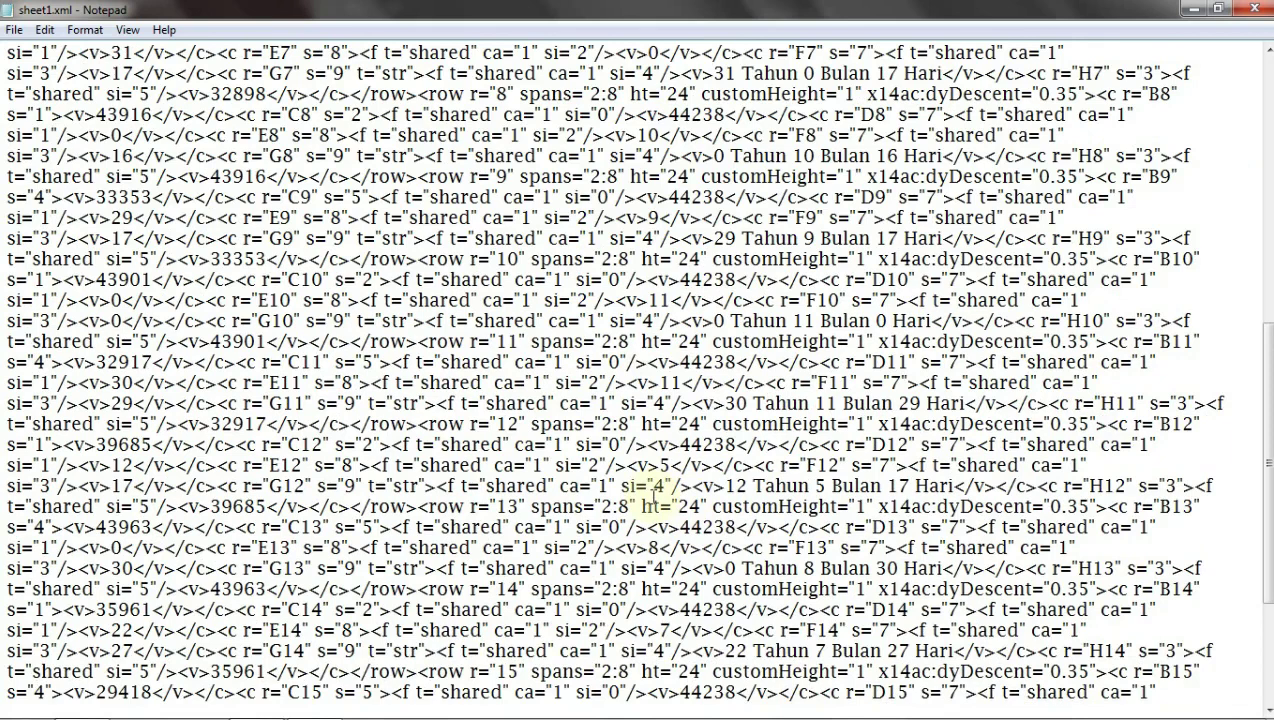
key(ctrl+f)
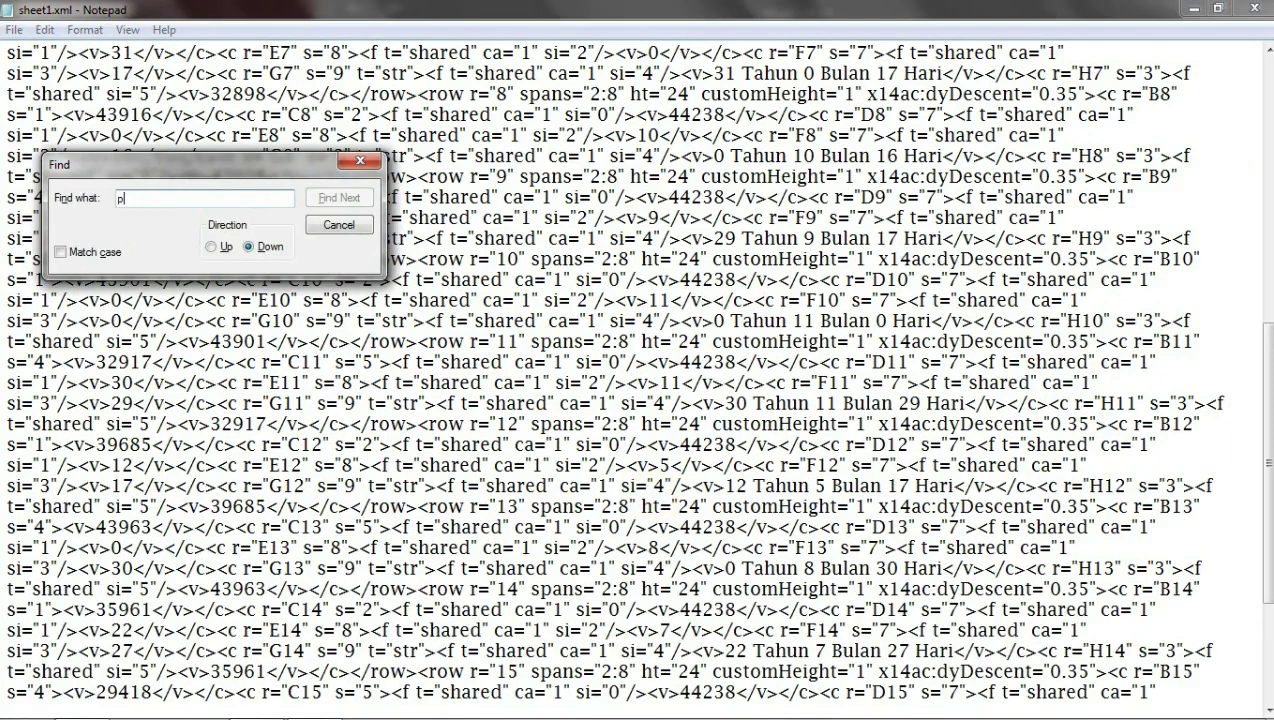
text(rotect)
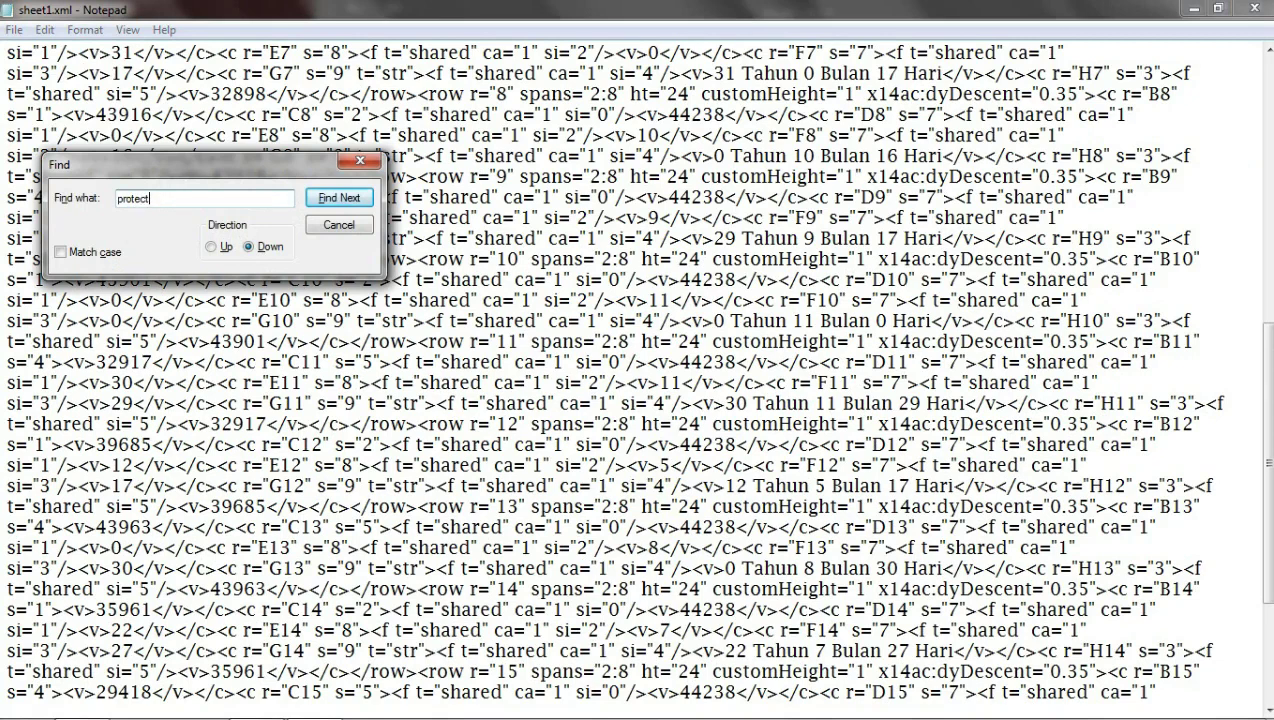
key(Return)
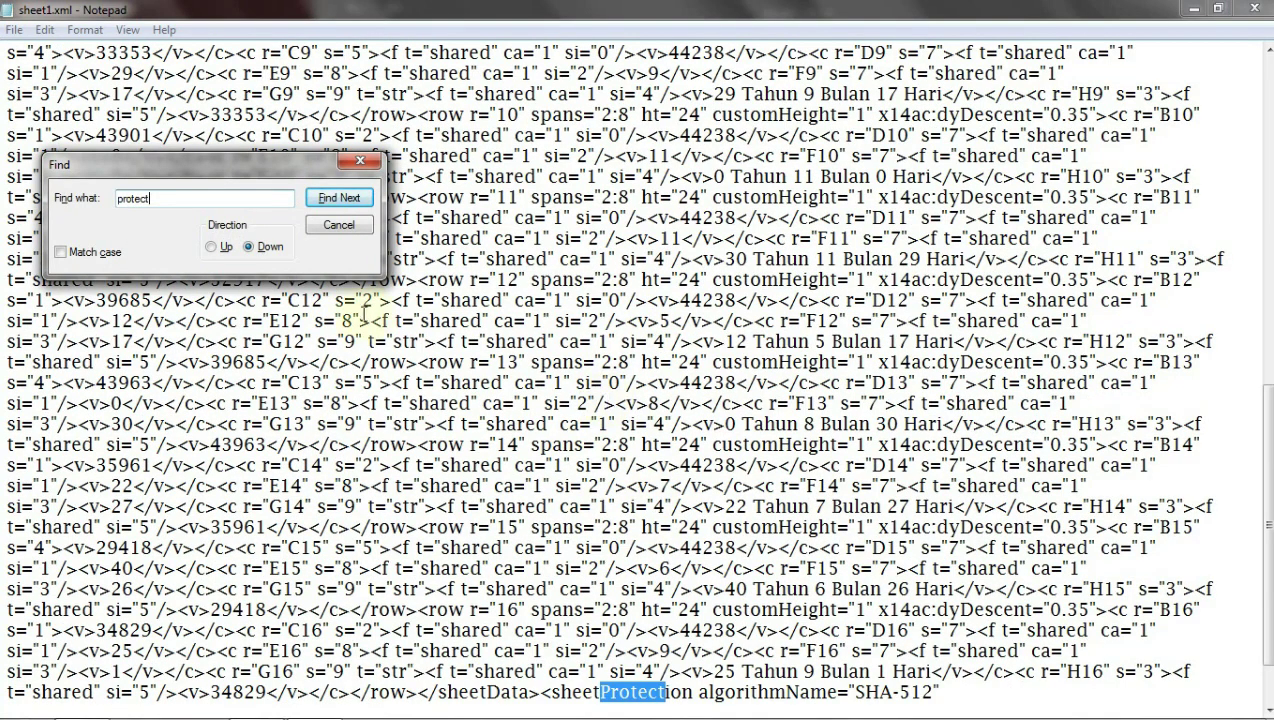
click(339, 197)
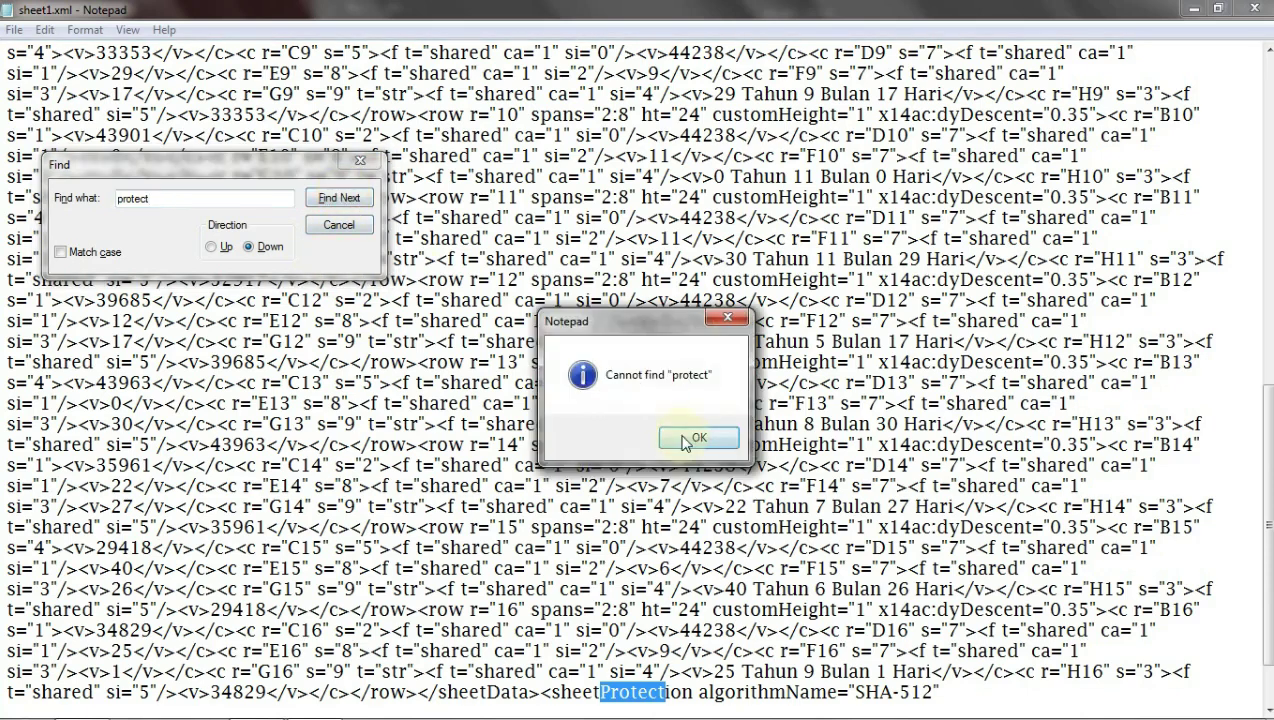
click(699, 437)
click(211, 246)
click(368, 202)
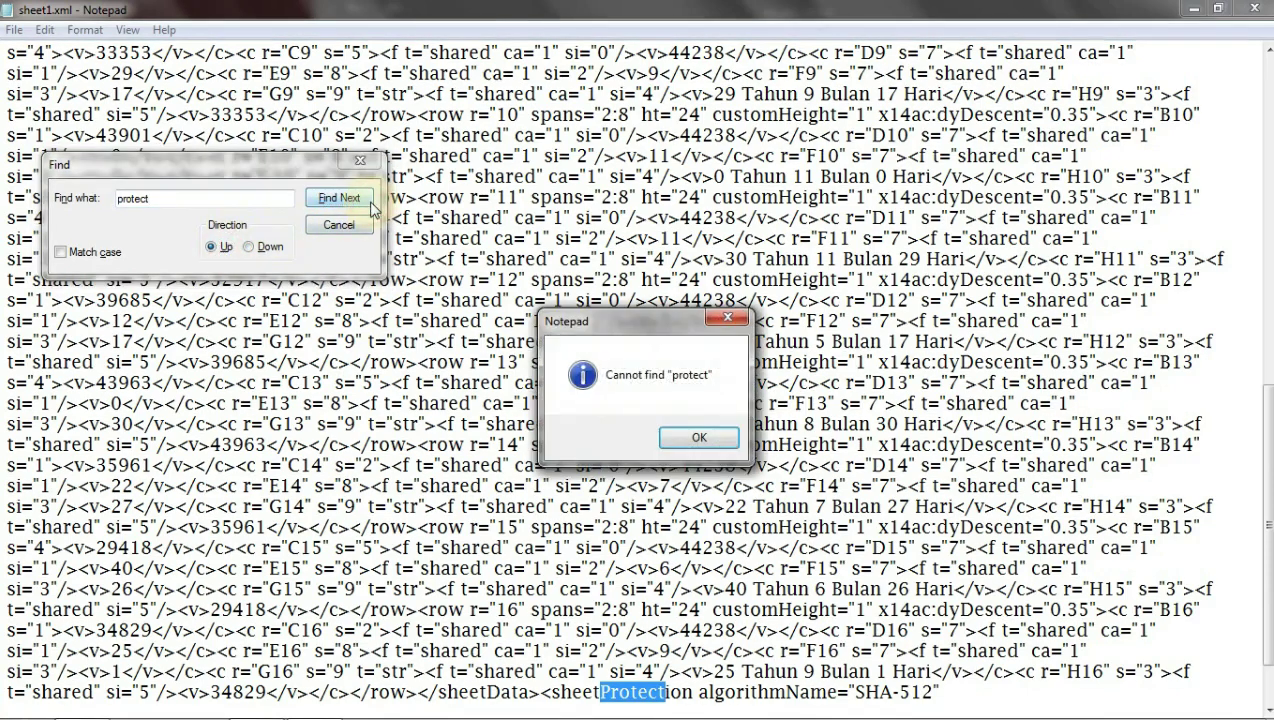
click(697, 440)
click(345, 232)
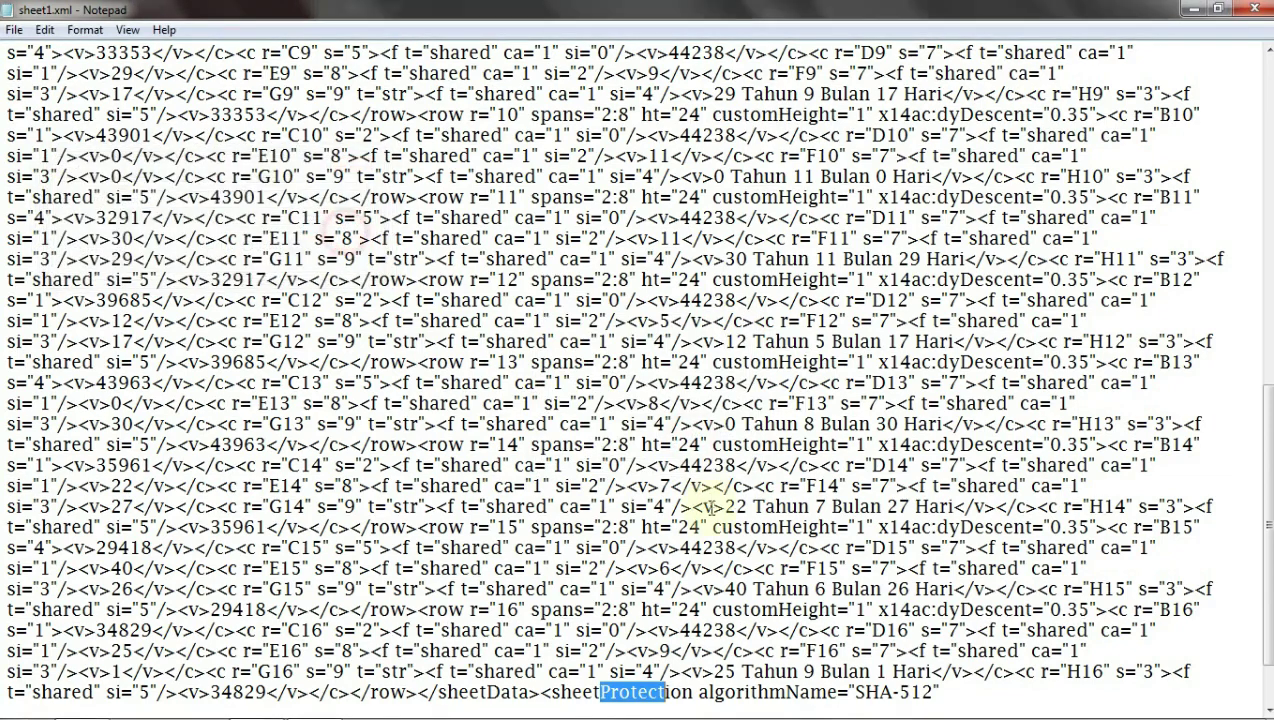
Step: Select the entire sheetProtection element, including its hash and salt values, and delete it
scroll(705, 508, down, 2)
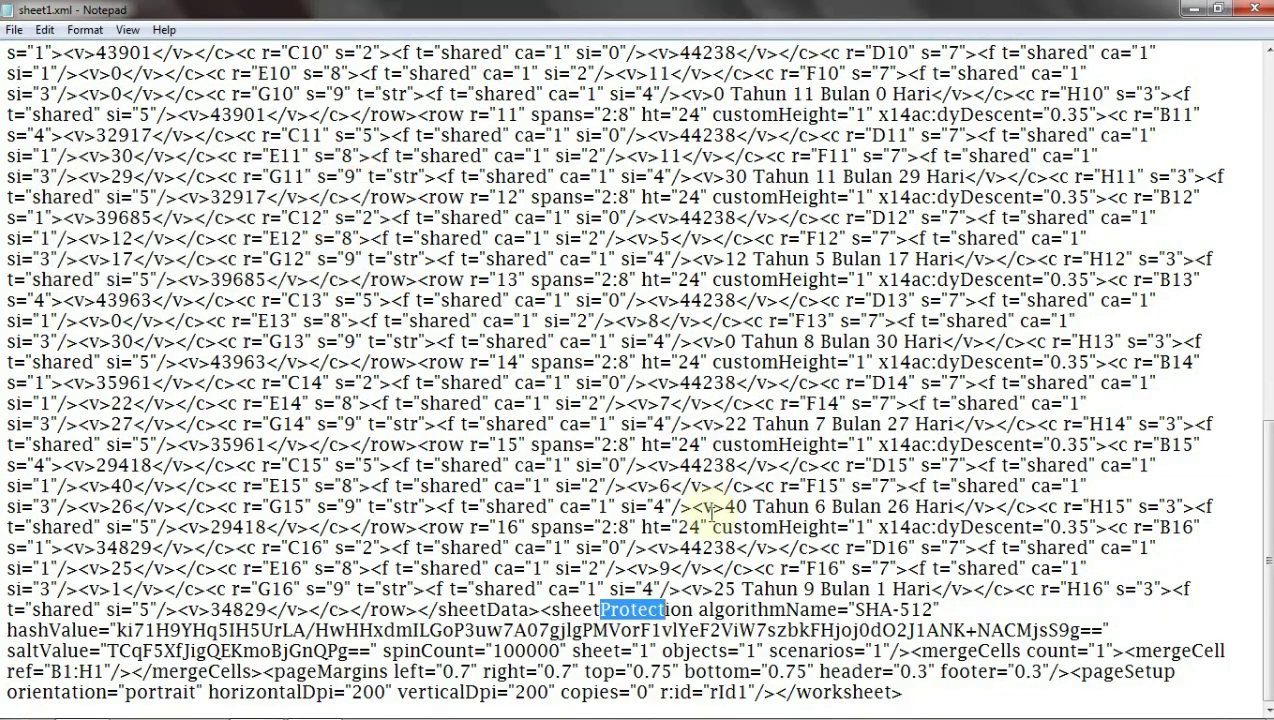
click(541, 609)
key(shift+Right)
key(shift+Right)
key(shift+Right)
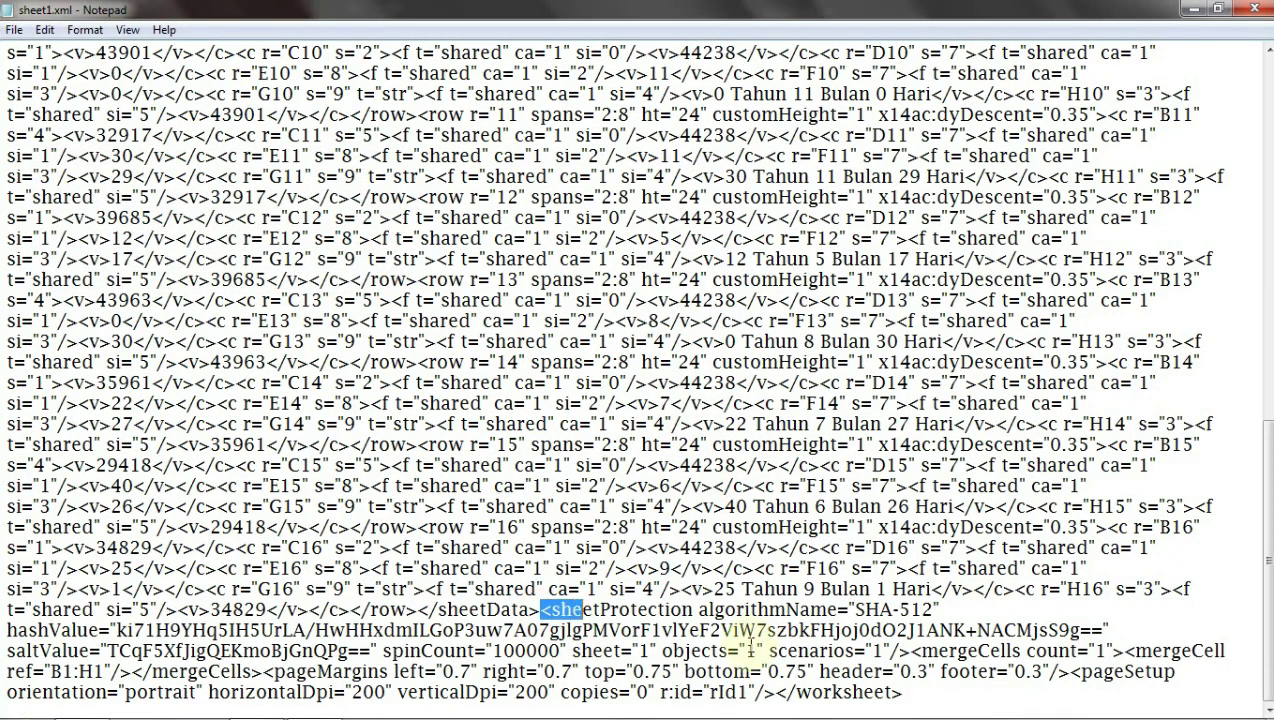
key(shift+Right)
key(shift+Right)
key(shift+Right)
key(shift+Right)
key(shift+Right)
key(shift+Right)
key(shift+Right)
key(shift+Right)
key(shift+Right)
key(shift+Right)
key(shift+Right)
key(shift+Right)
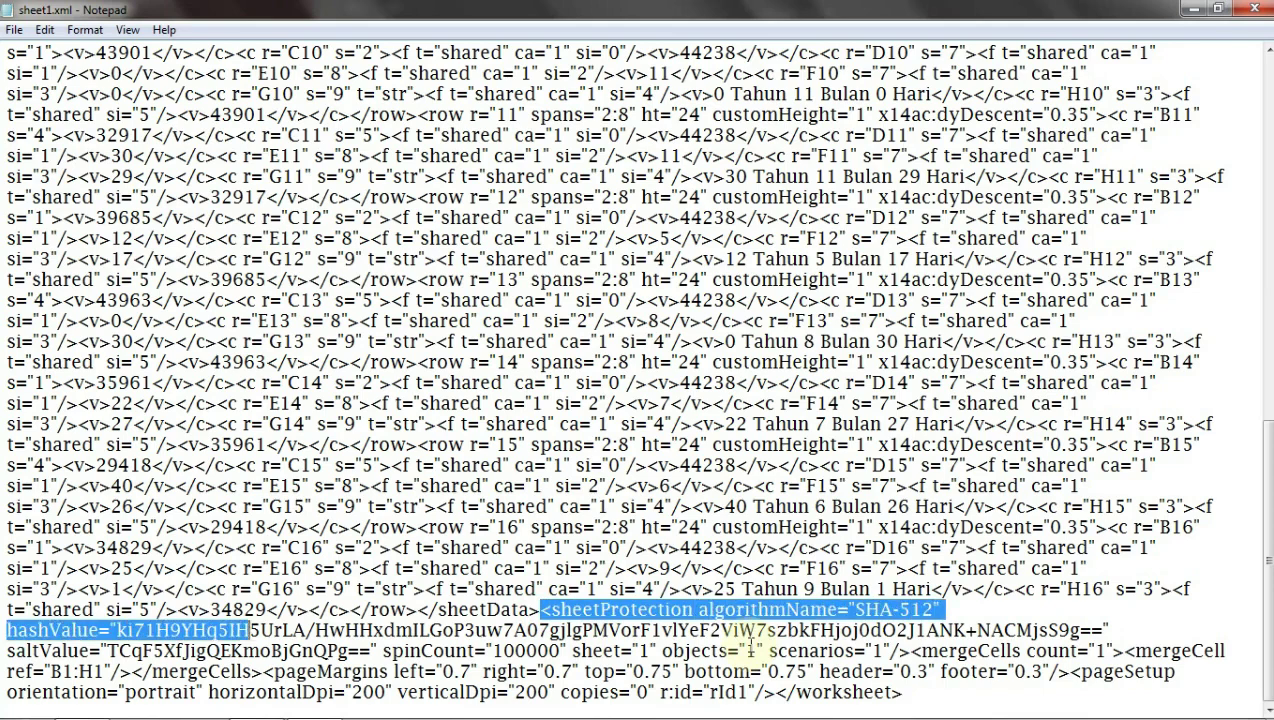
key(shift+Right)
key(shift+Right)
key(shift+Right)
key(shift+Right)
key(shift+Right)
key(shift+Right)
key(shift+Right)
key(shift+Right)
key(shift+Right)
key(shift+Right)
key(shift+Right)
key(shift+Right)
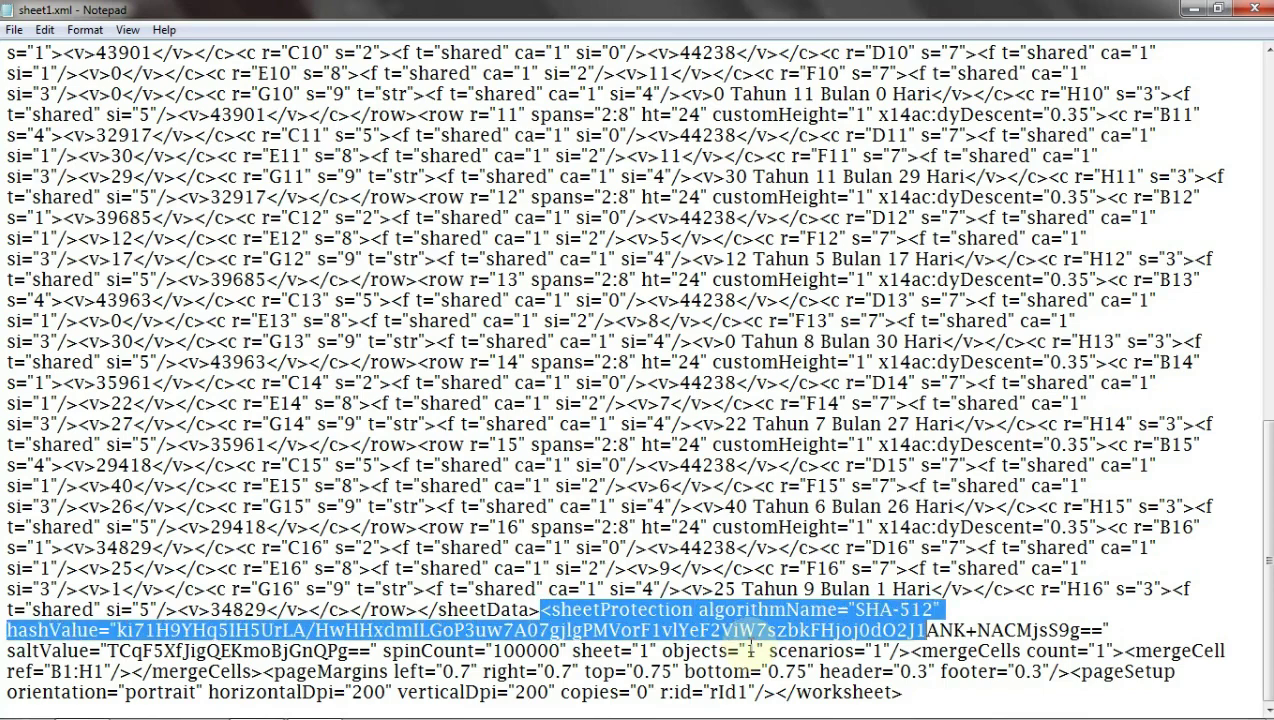
key(shift+Right)
key(shift+Right)
key(shift+Right)
key(shift+Right)
key(shift+Right)
key(shift+Right)
key(shift+Right)
key(shift+Right)
key(shift+Right)
key(shift+Right)
key(shift+Right)
key(shift+Right)
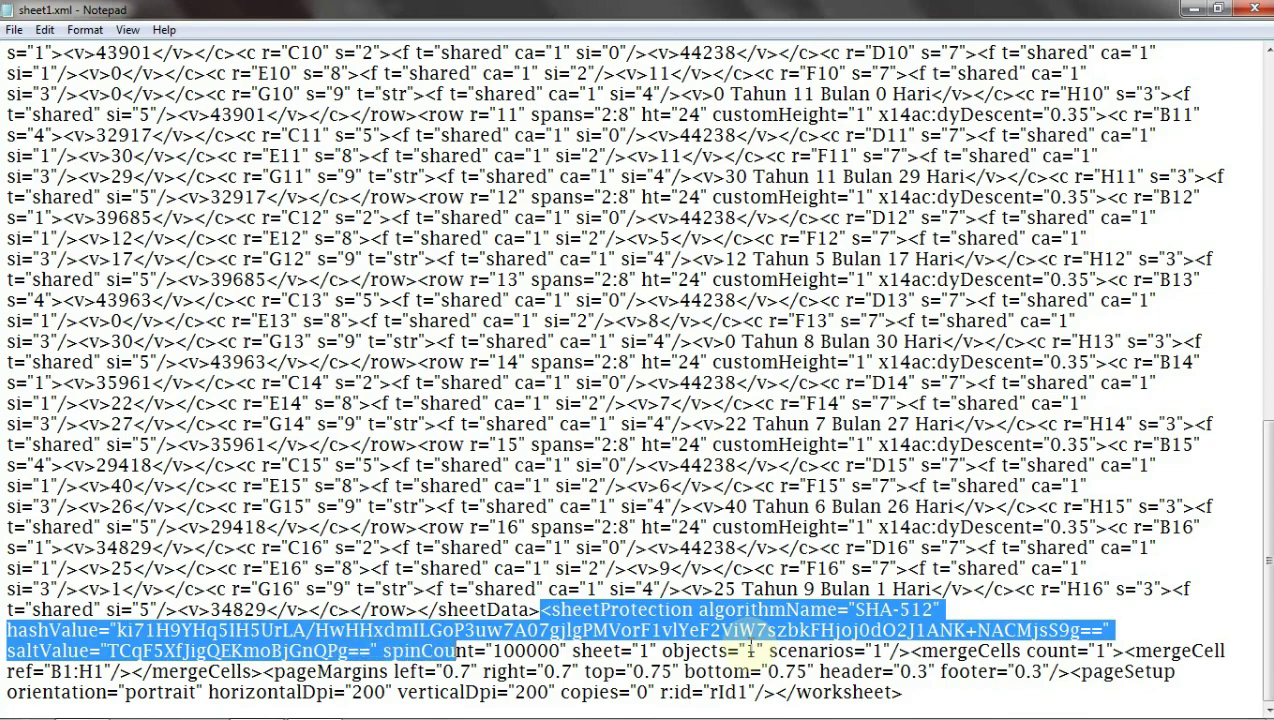
key(shift+Right)
key(shift+Right)
key(shift+Right)
key(shift+Right)
key(shift+Right)
key(shift+Right)
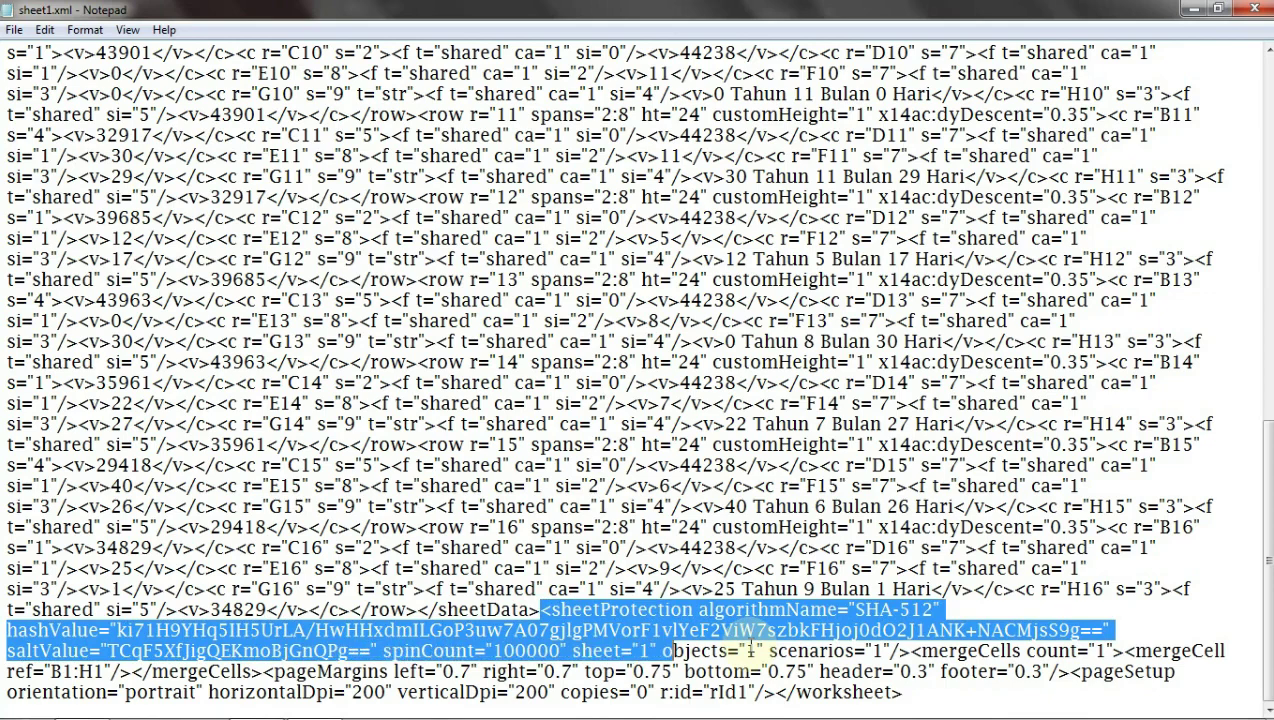
key(shift+Right)
key(shift+Right)
key(shift+Right)
key(shift+Right)
key(shift+Right)
key(shift+Right)
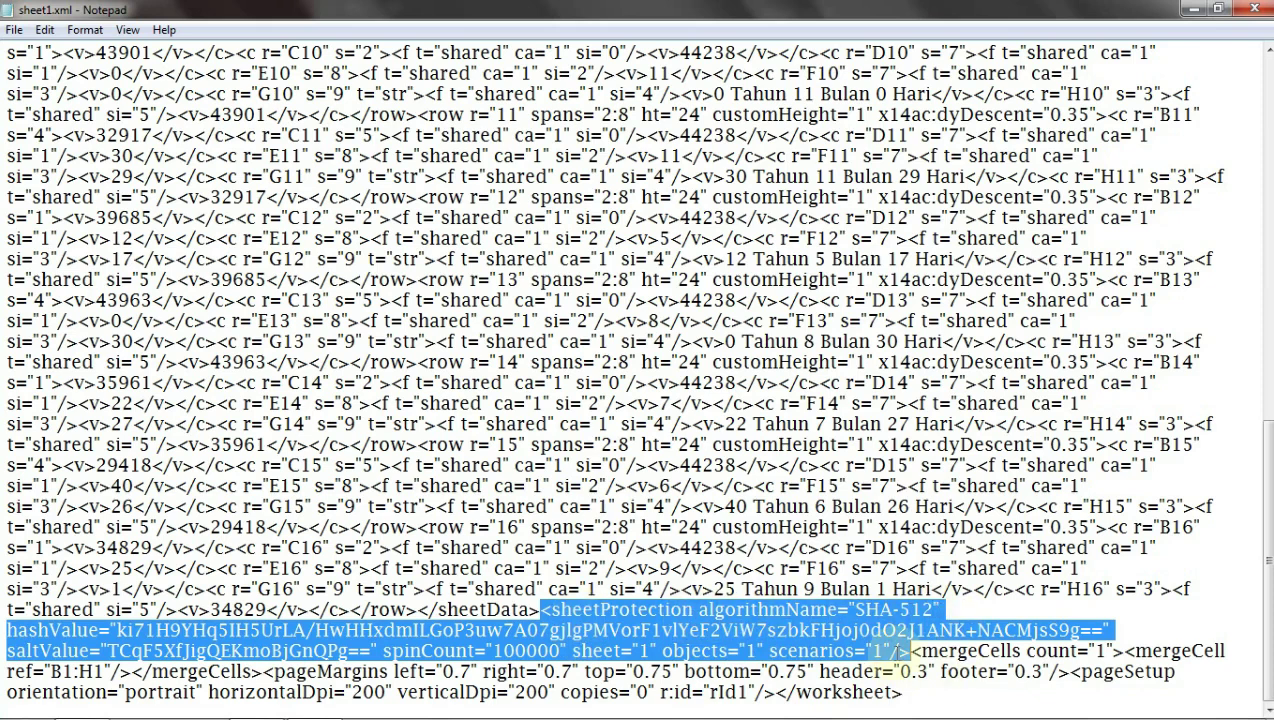
key(Delete)
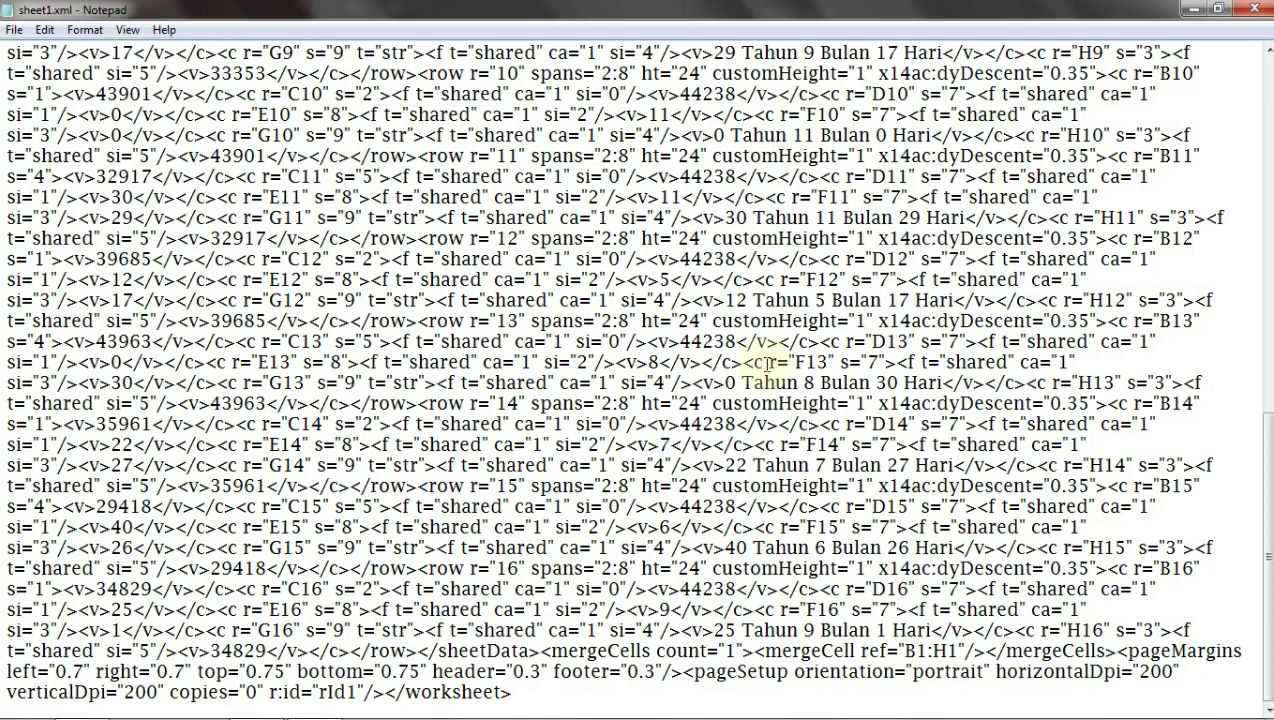
Step: Save and close sheet1.xml, update it inside the xlsx archive, and close 7-Zip
click(14, 30)
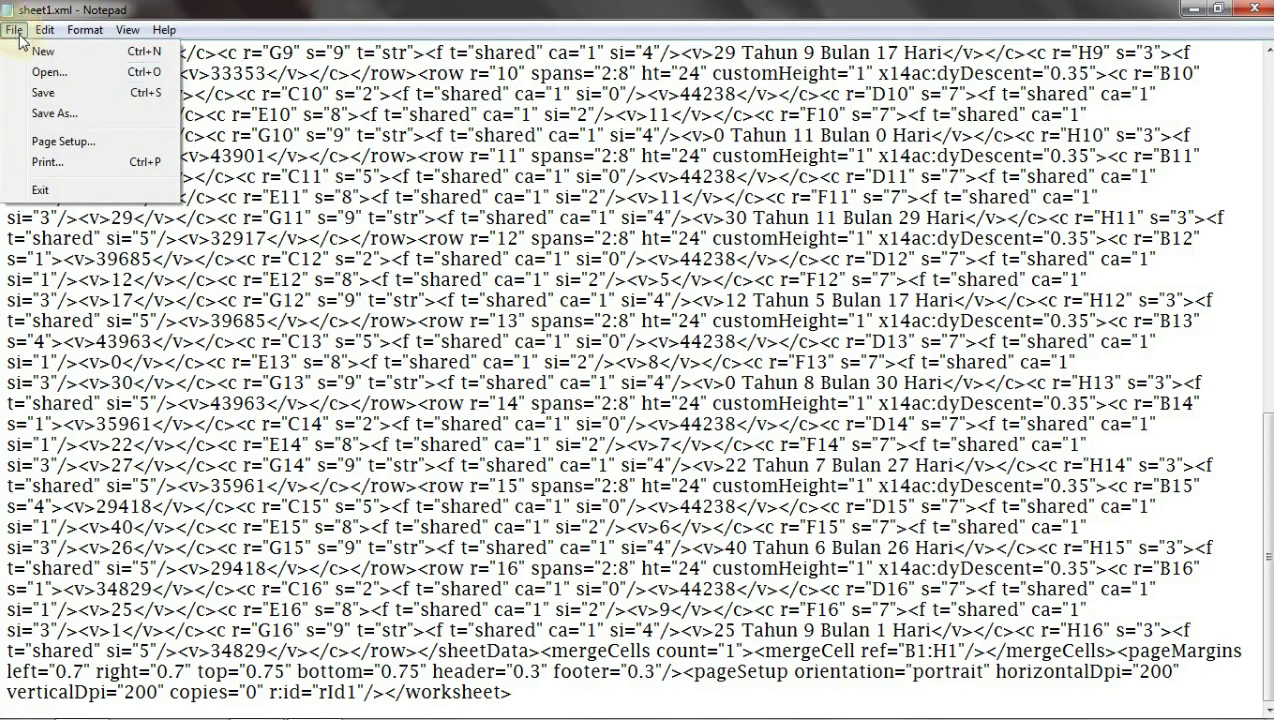
click(46, 92)
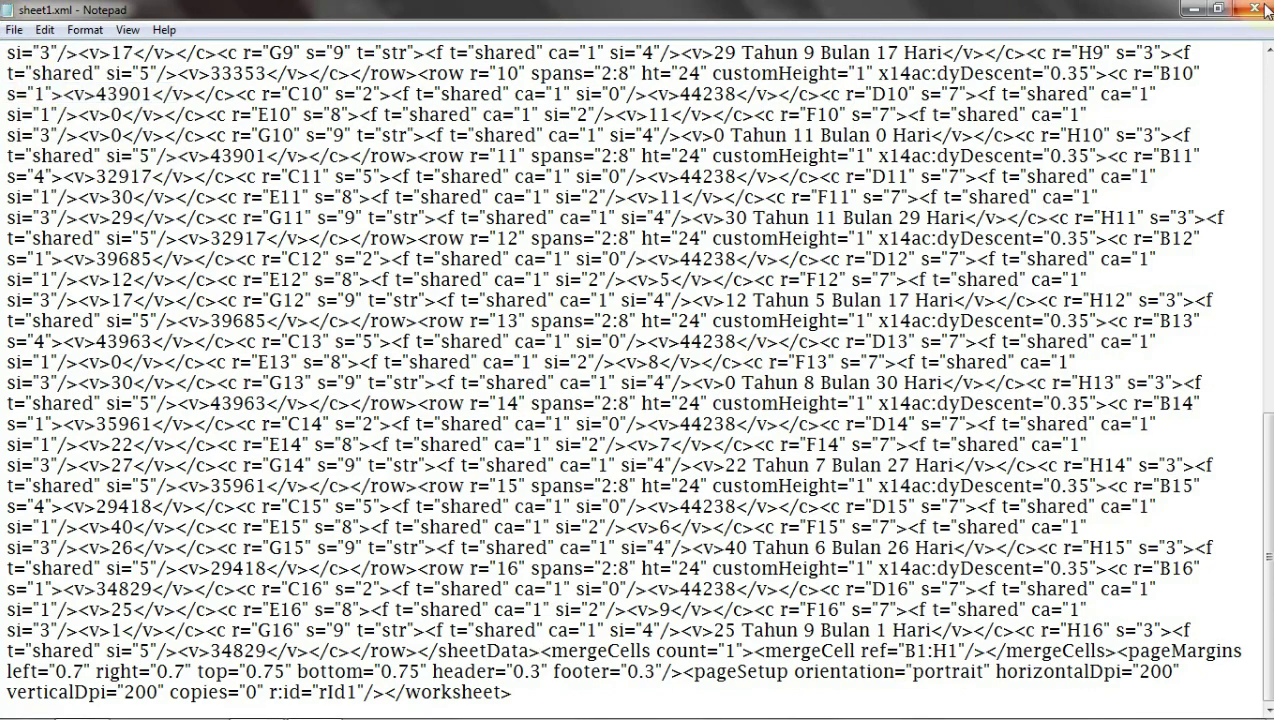
click(1254, 9)
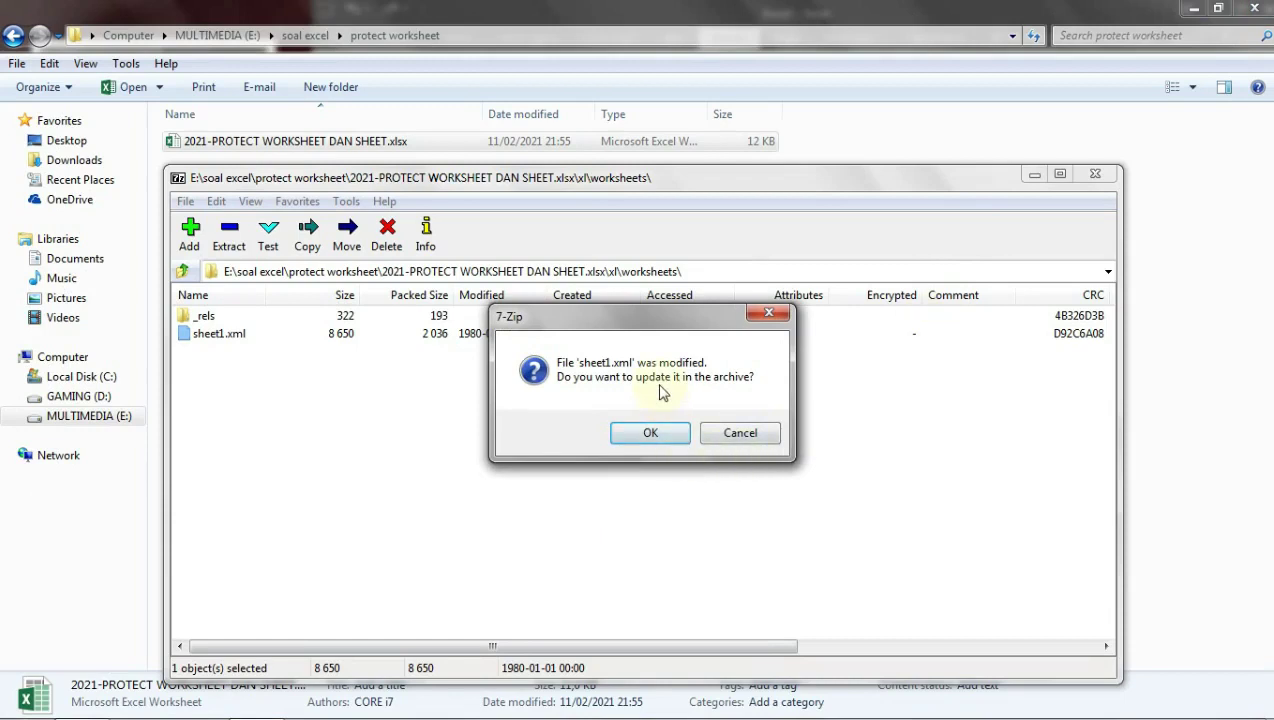
click(658, 436)
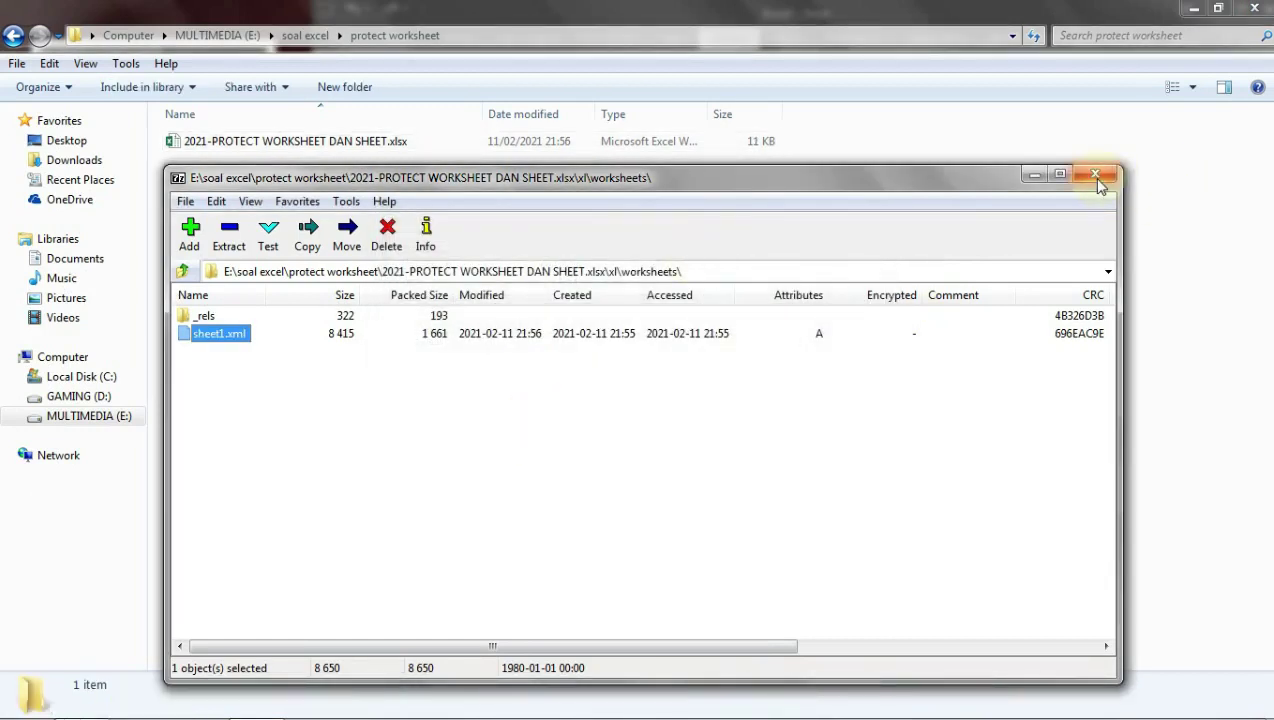
click(1095, 175)
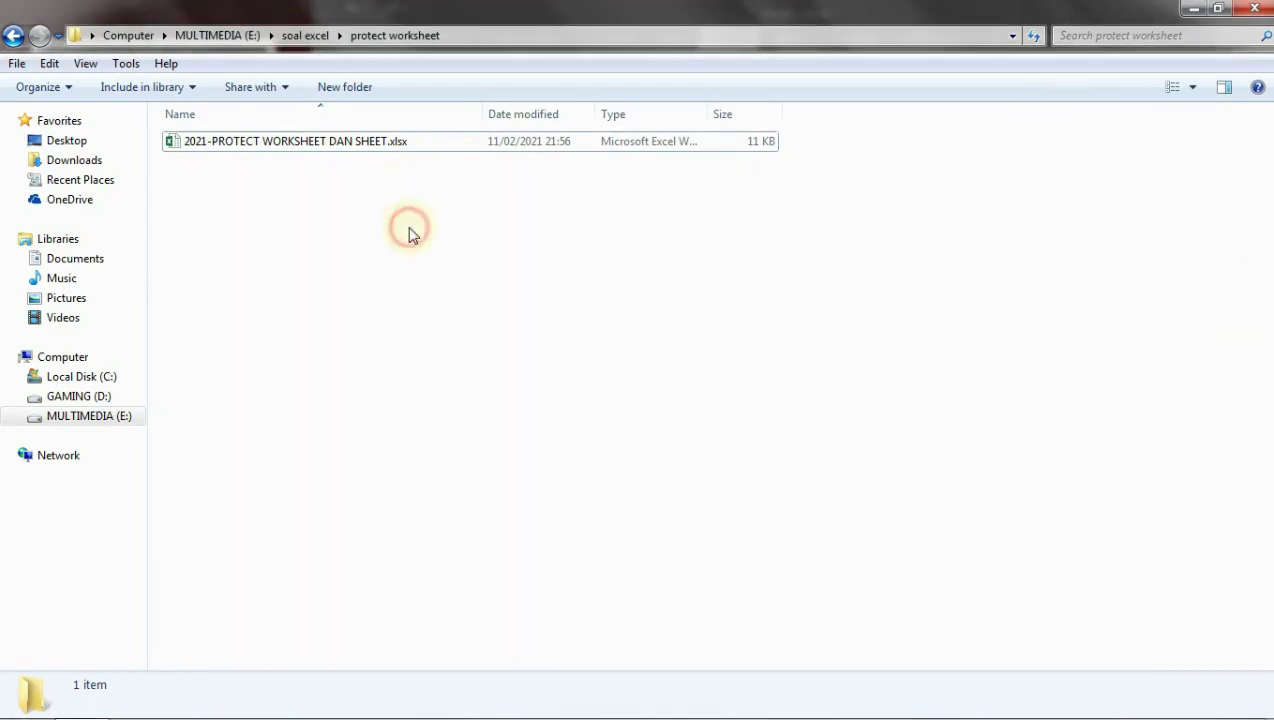
Step: Refresh the Explorer folder listing and reopen the age-calculation workbook in Excel
right_click(409, 226)
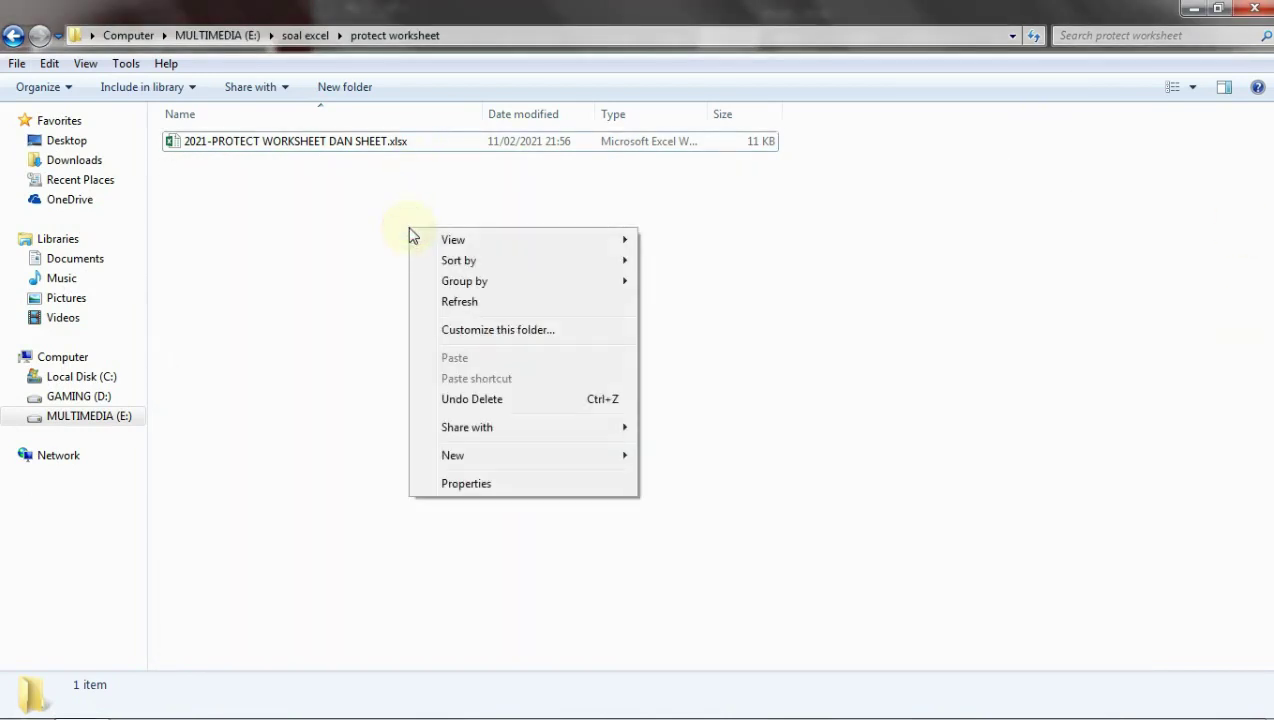
click(441, 302)
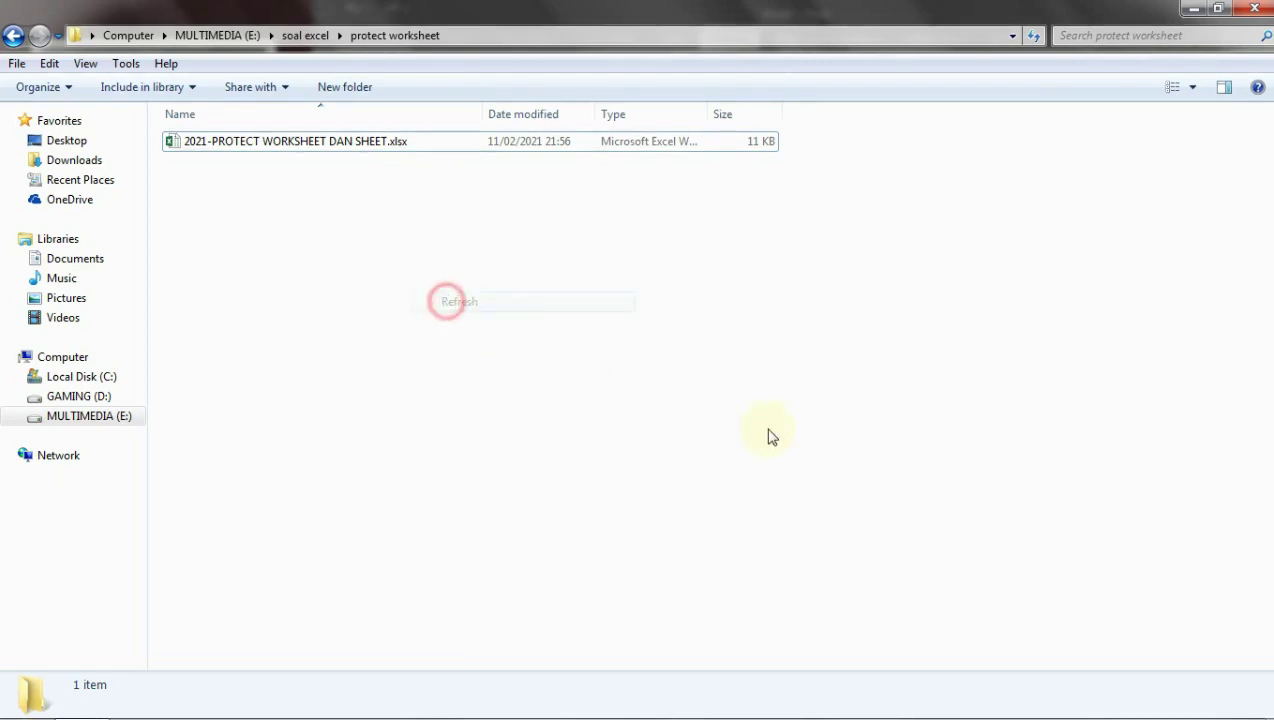
click(378, 254)
double_click(392, 147)
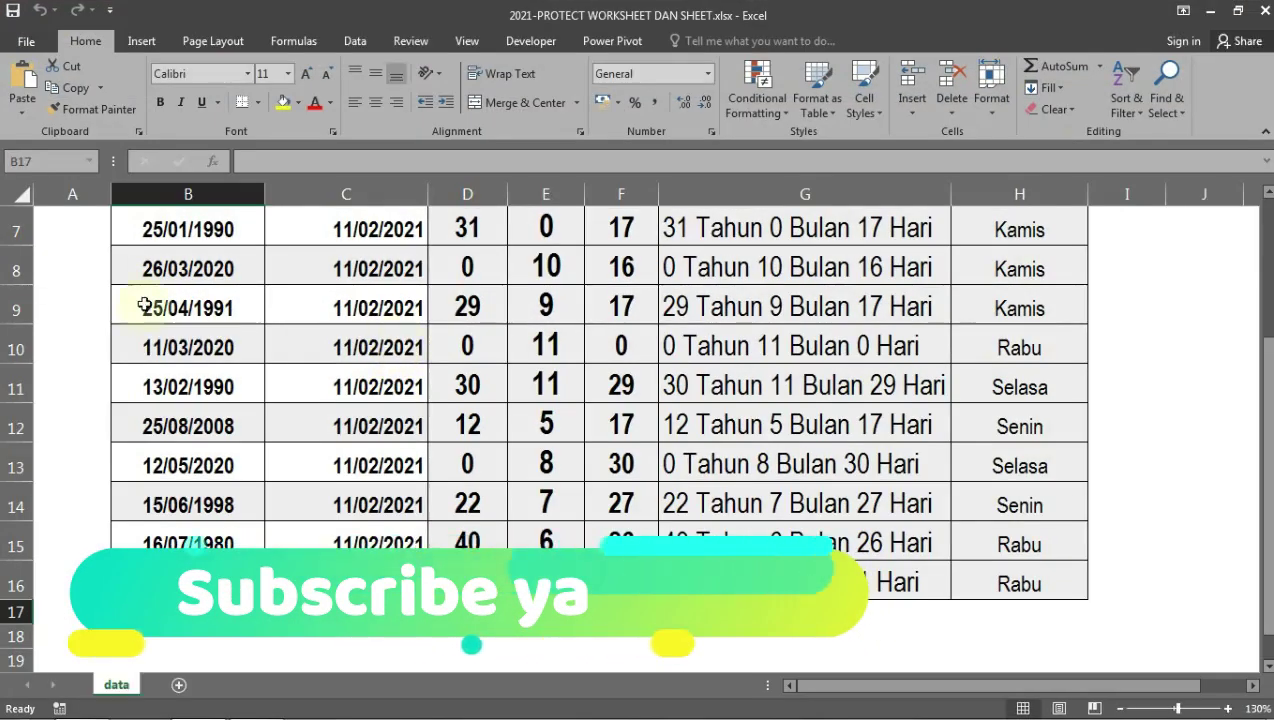
Step: On the Review tab, type test text into A4, A3 and A6 to confirm editing works
click(142, 370)
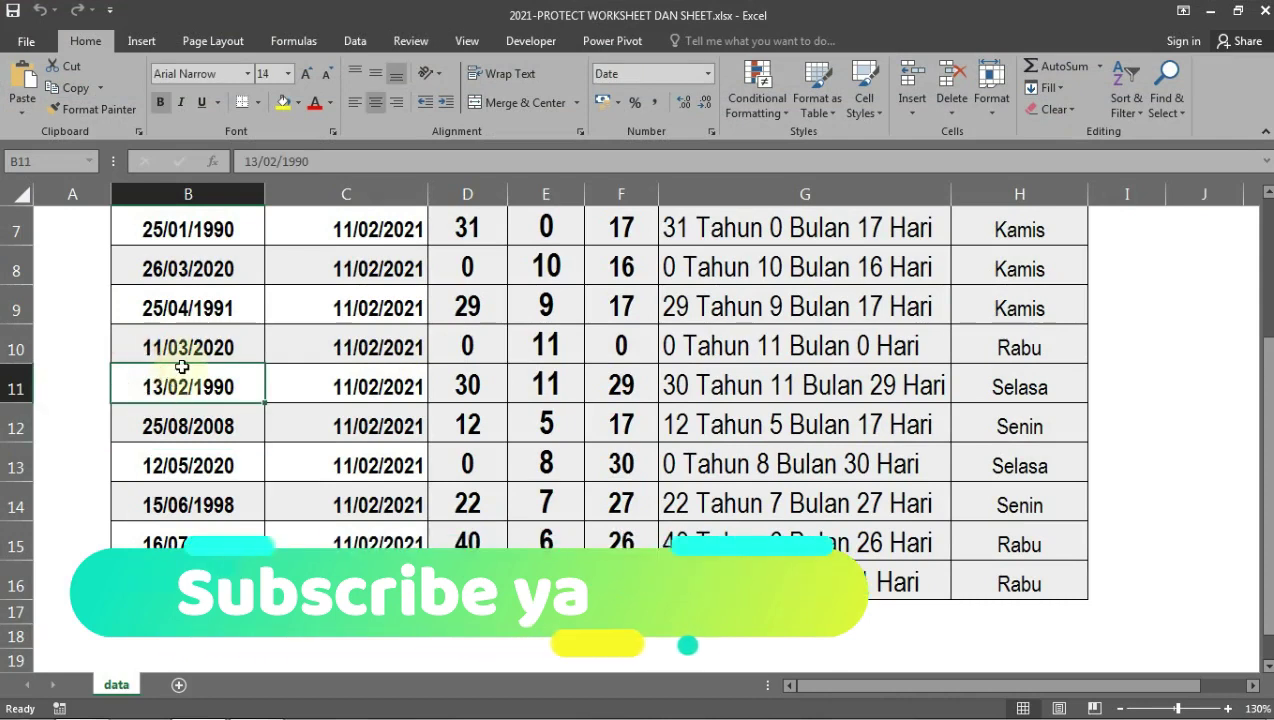
scroll(180, 365, up, 2)
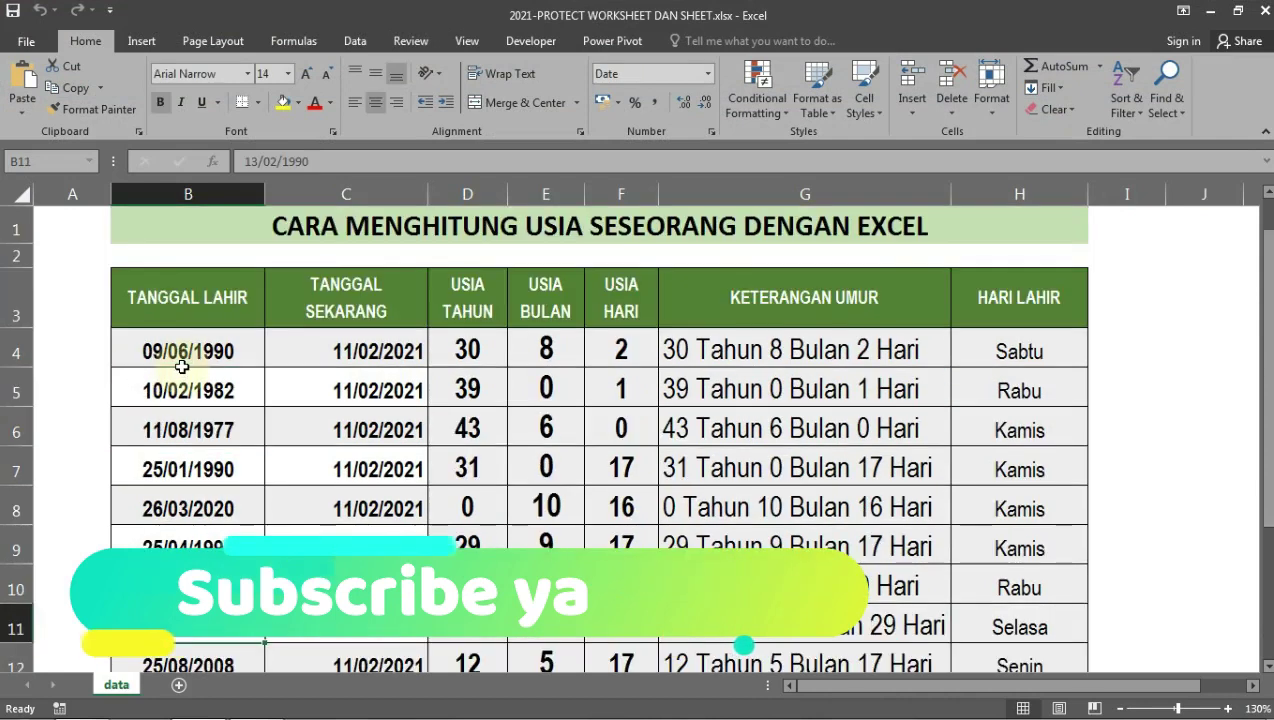
click(410, 41)
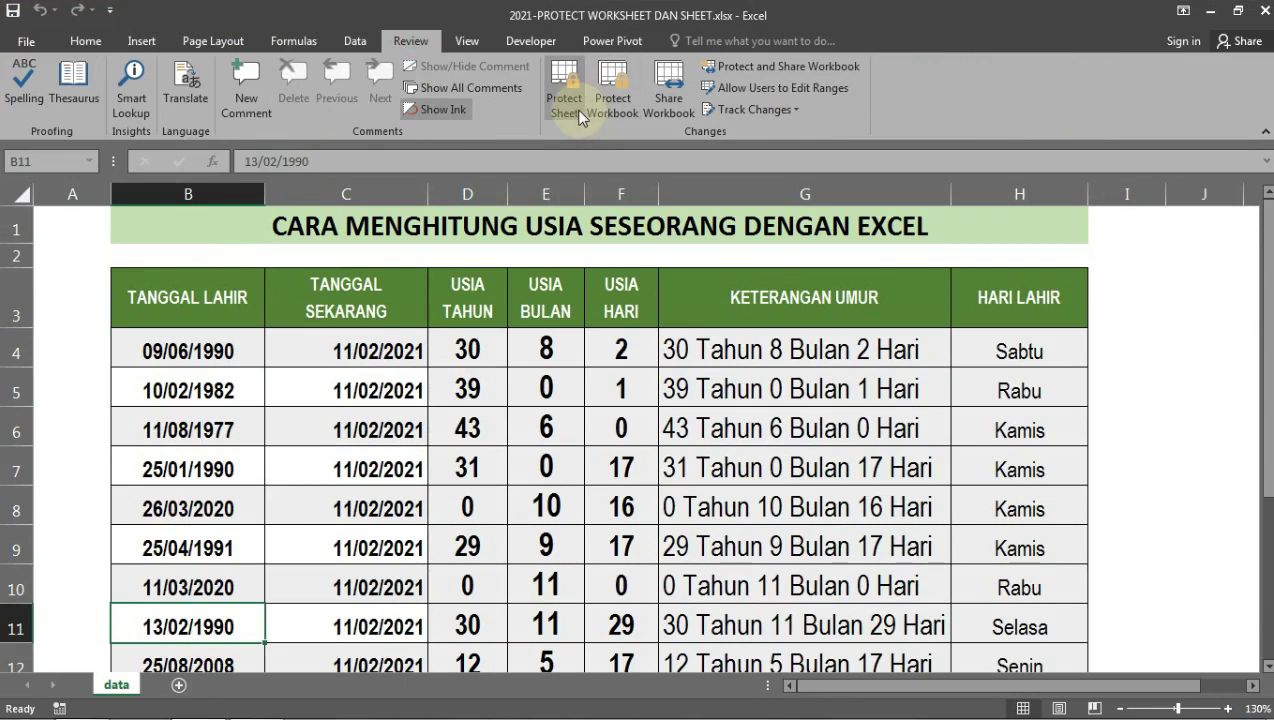
click(485, 340)
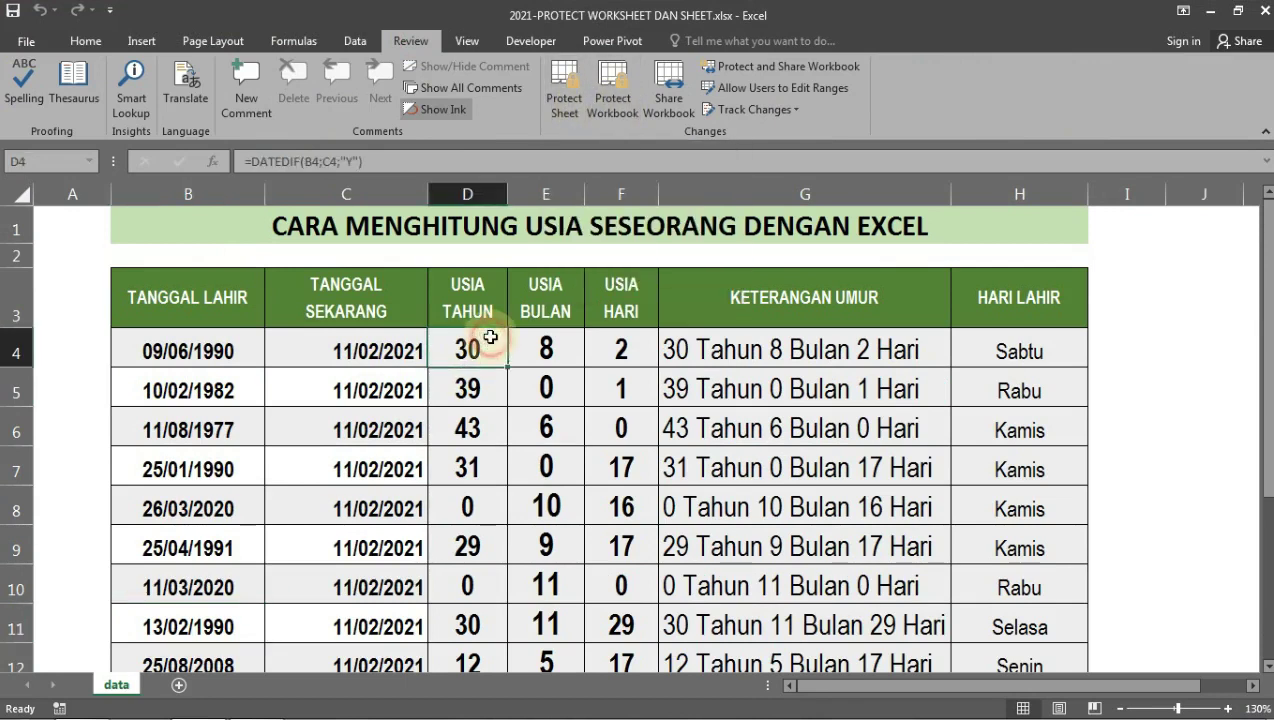
click(66, 336)
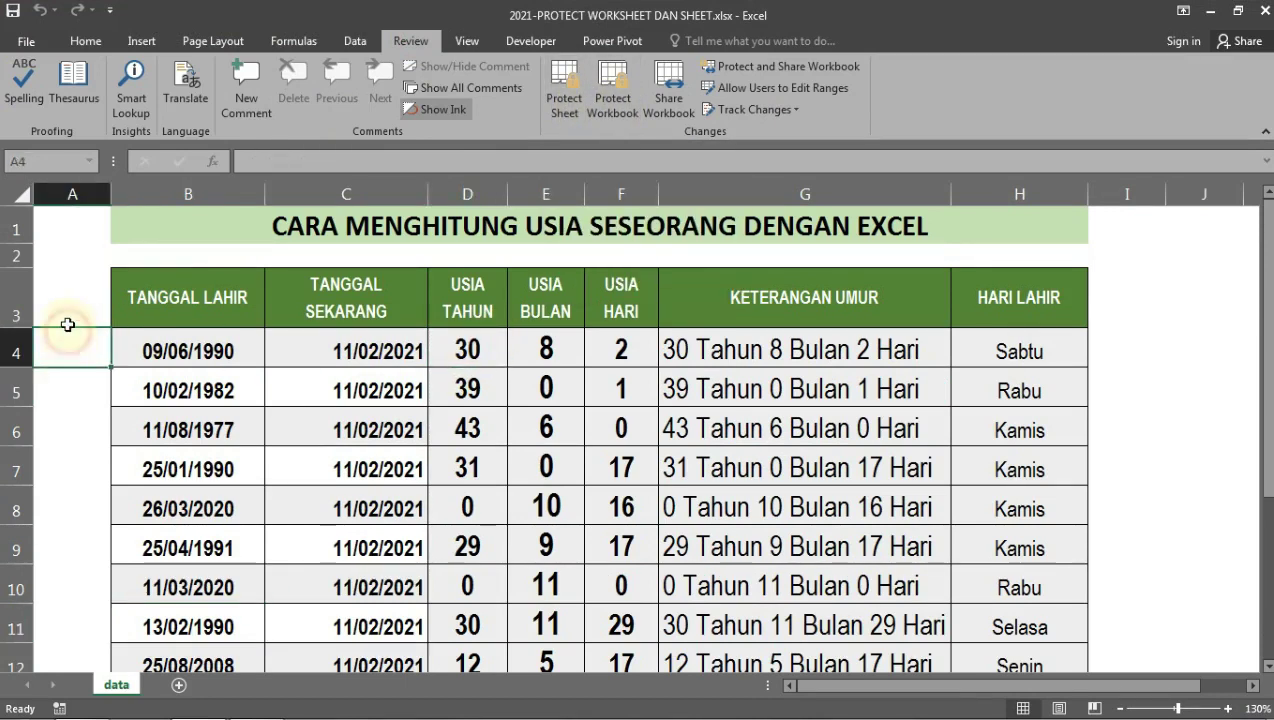
text(sfsdfsf)
click(79, 276)
text(sdfsddfs)
click(85, 420)
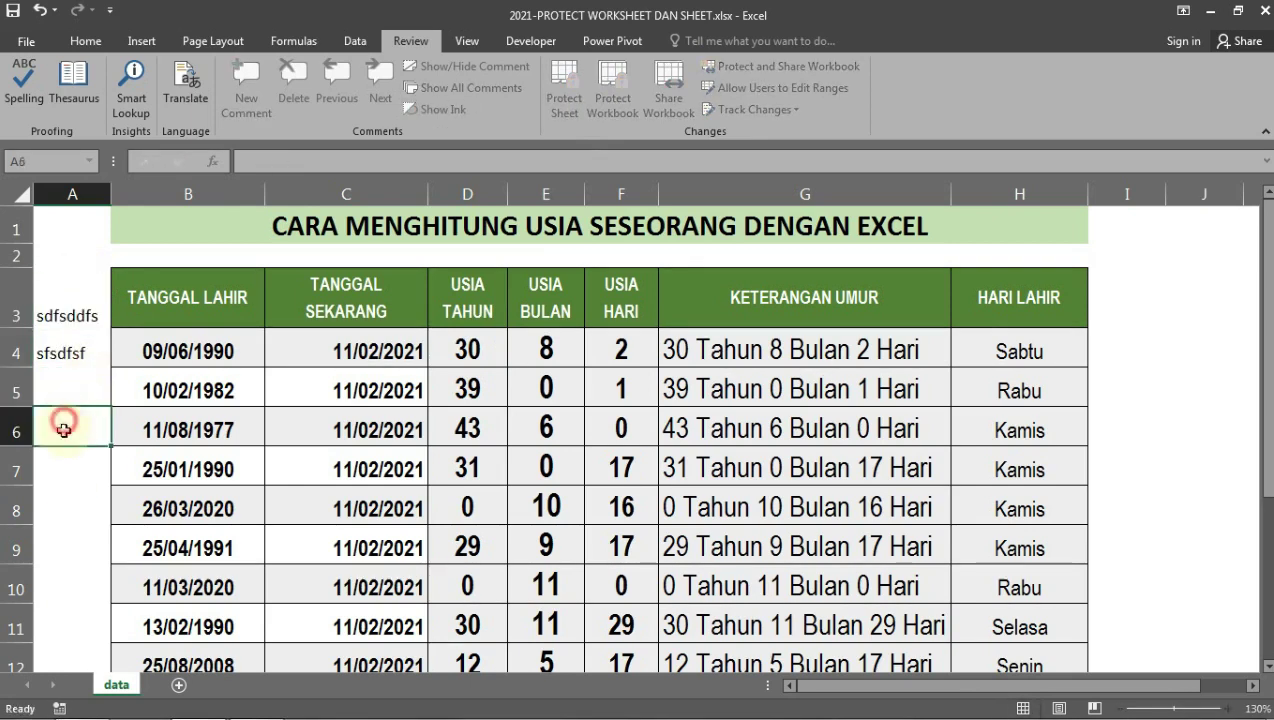
text(sdfsf)
click(57, 509)
Step: Enter new current dates in C7 (1/10/2021) and C9 (11/10/2021)
click(206, 468)
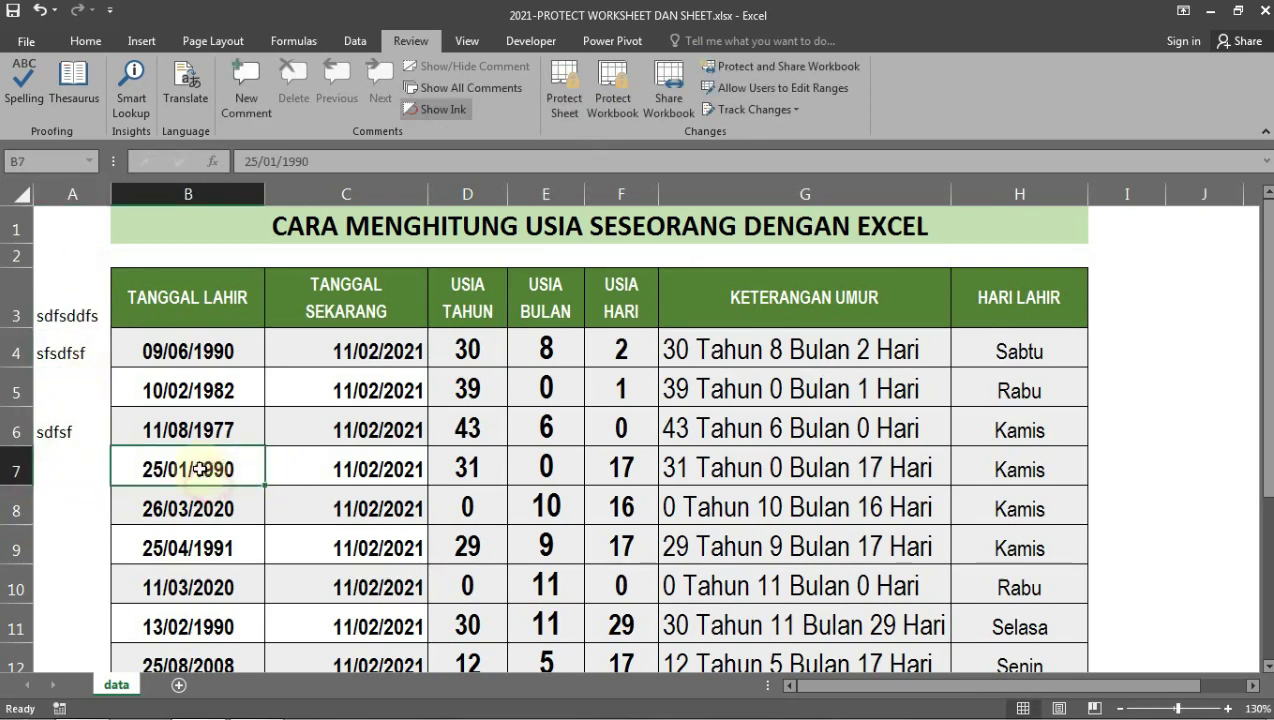
key(Tab)
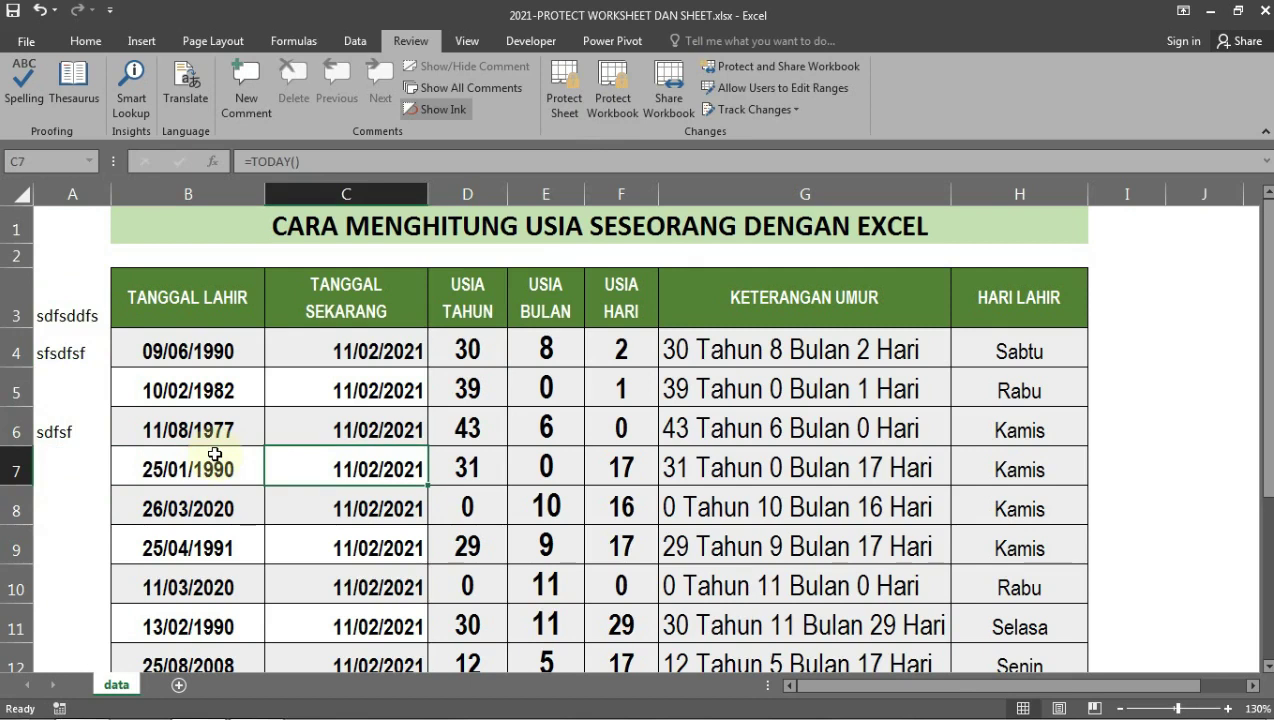
text(1/10/20)
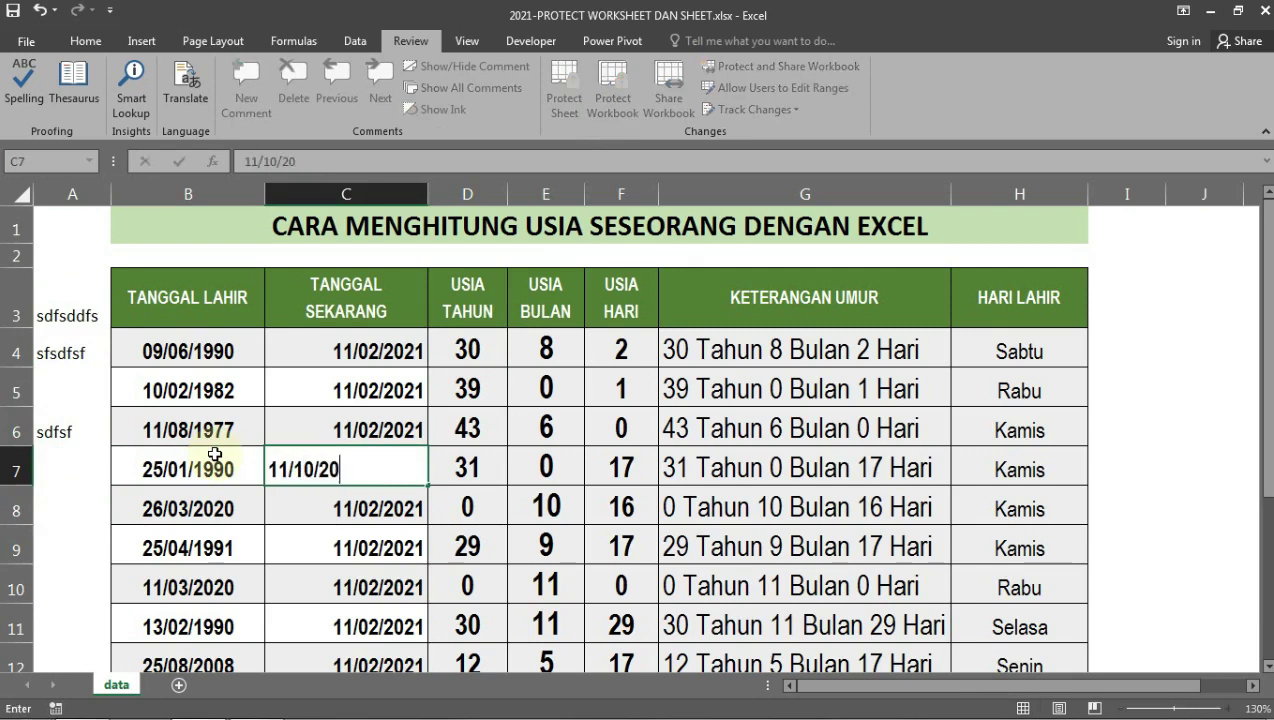
text(21)
key(Return)
key(Right)
key(Right)
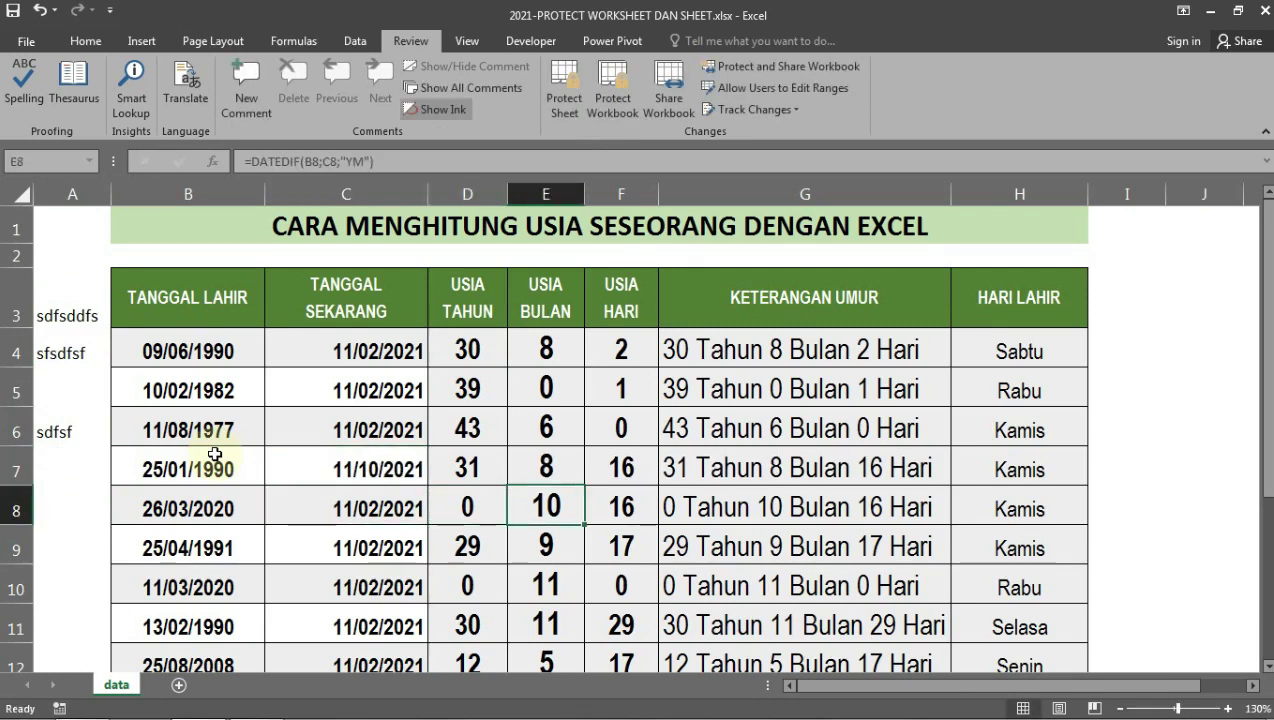
key(Left)
key(Left)
key(Down)
text(11/)
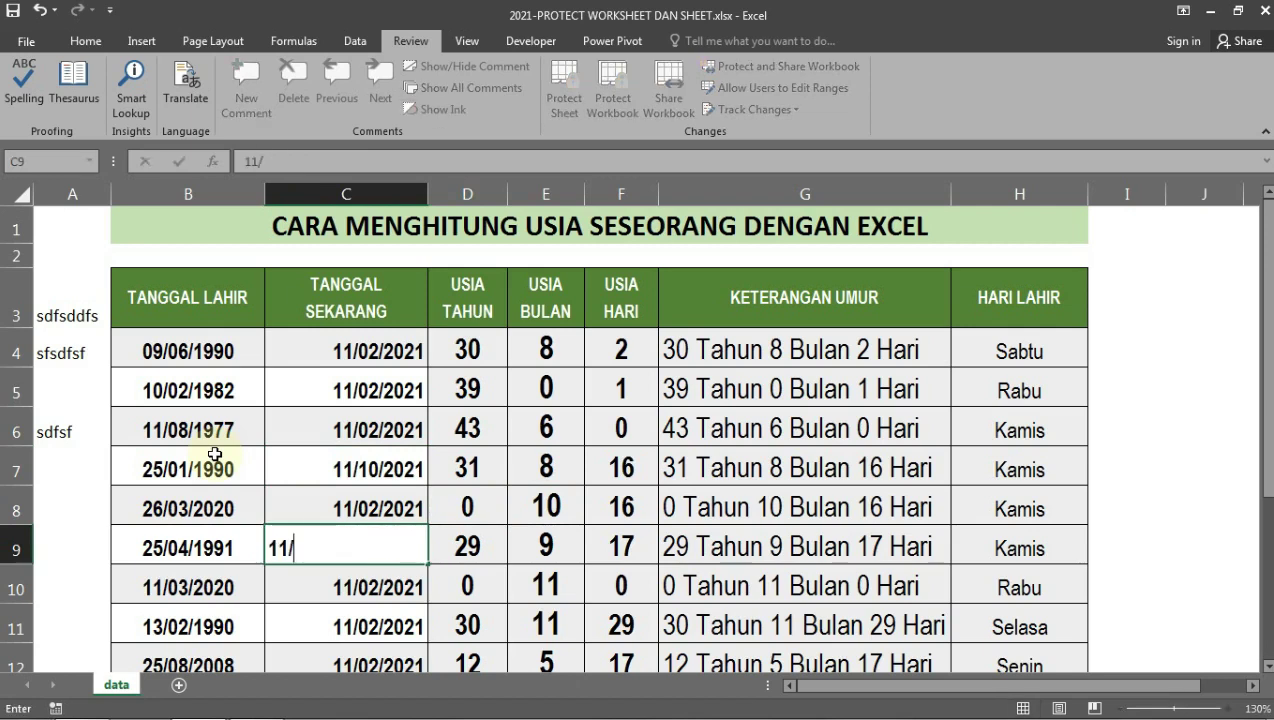
text(10/)
text(2021)
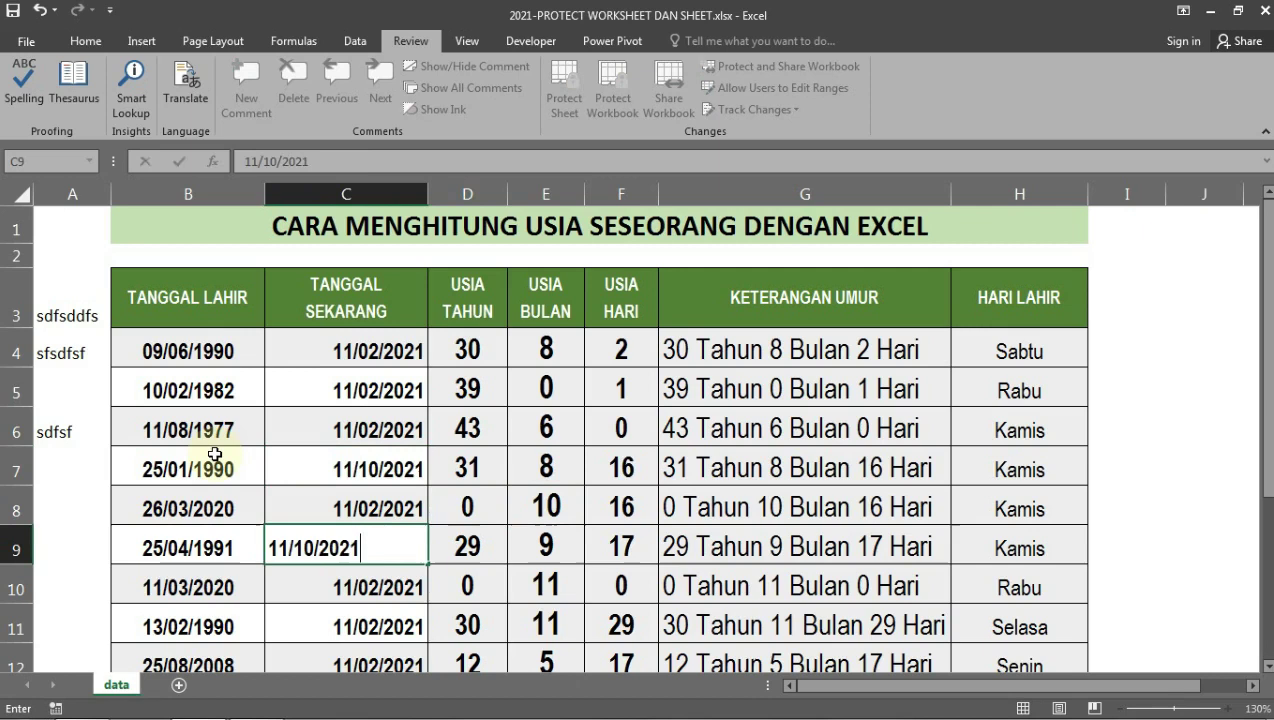
key(Return)
Step: Inspect the recalculated DATEDIF age formulas in row 9, E5 and F6
key(Up)
key(Right)
key(Right)
key(Right)
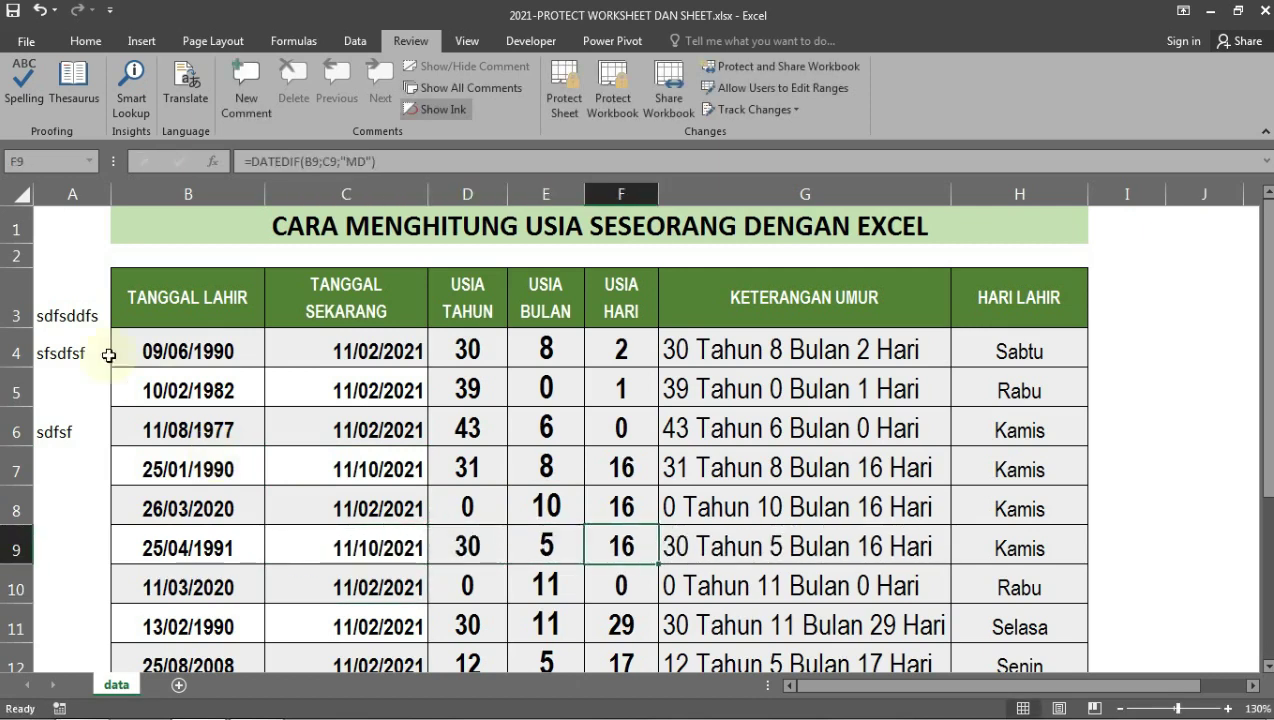
click(540, 399)
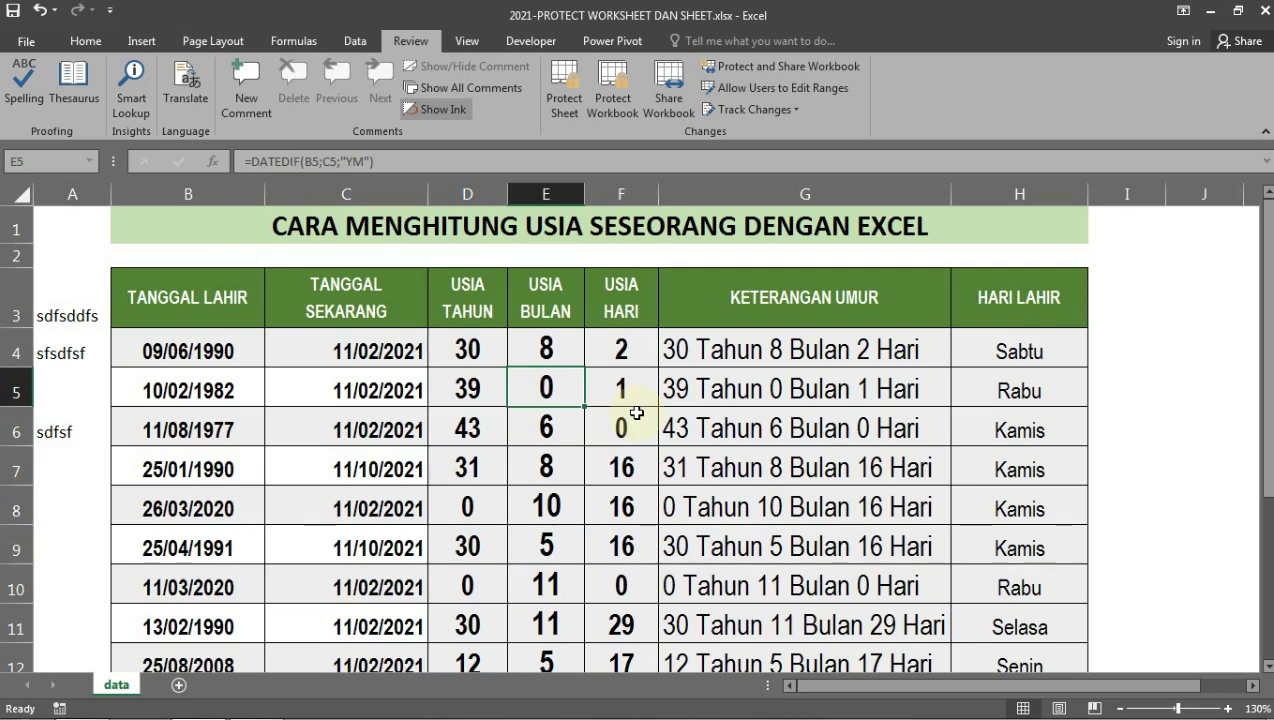
click(636, 413)
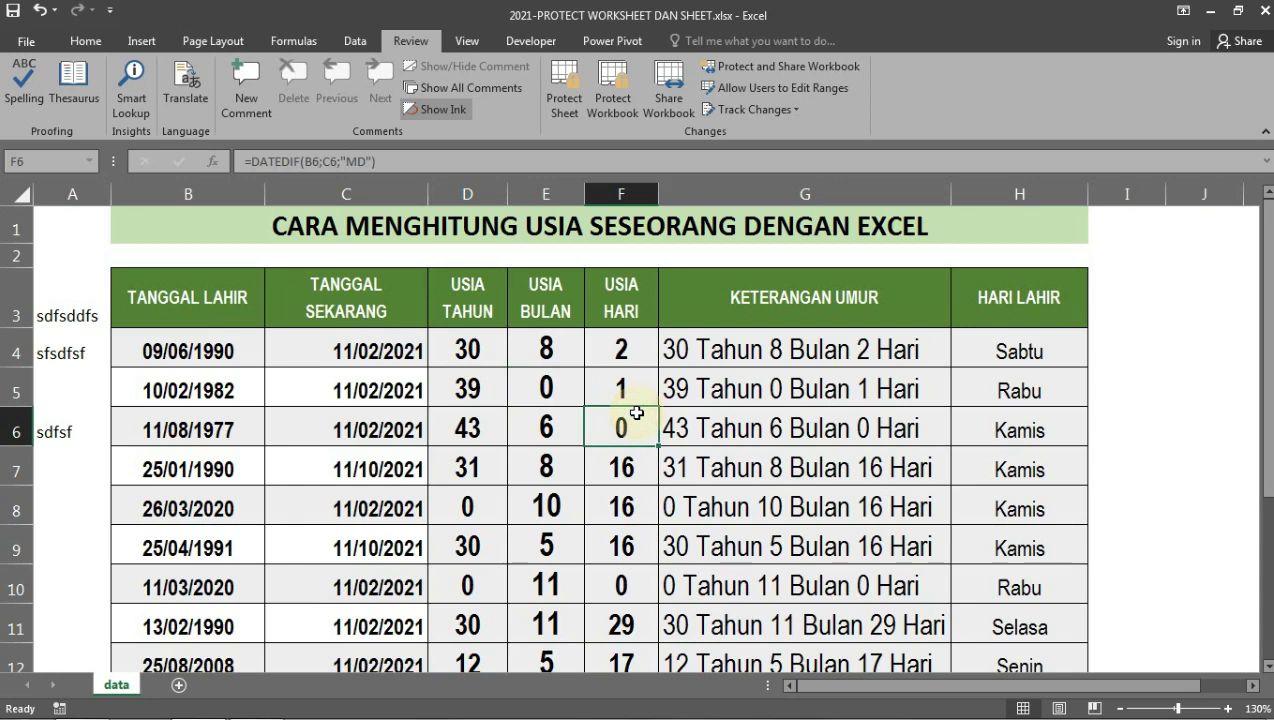